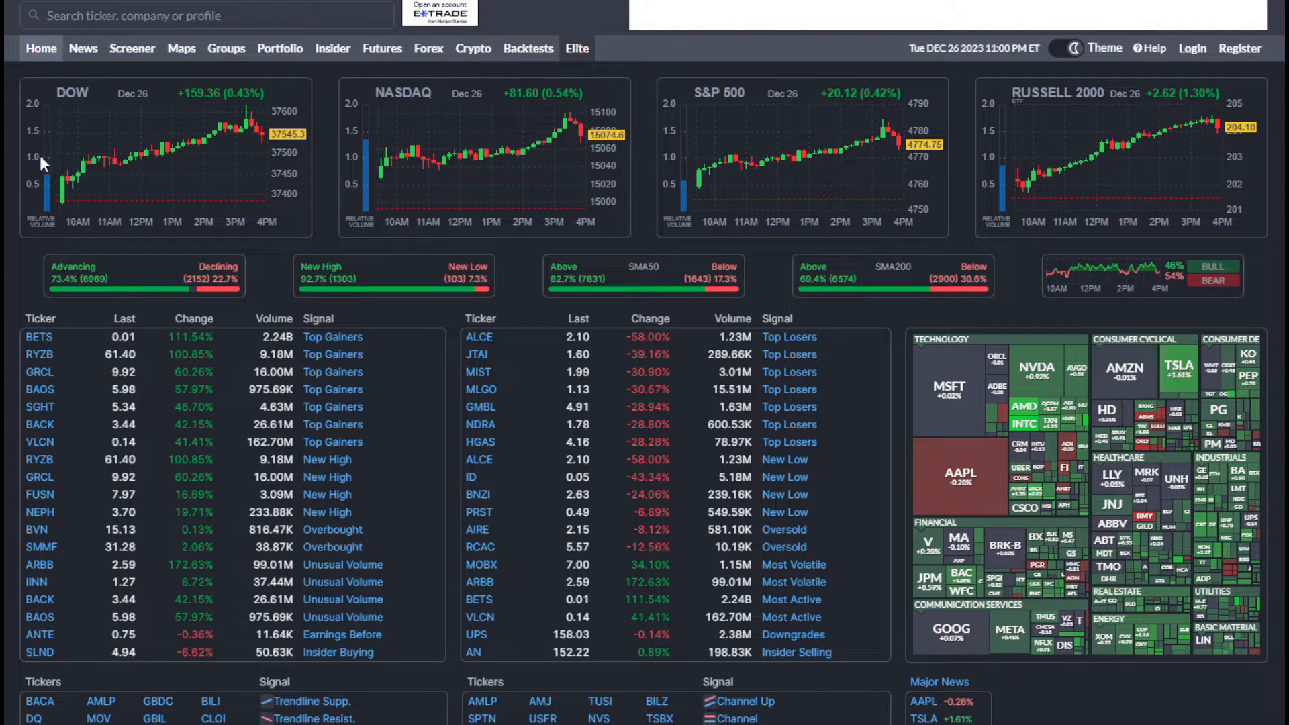
# Step: Open the stock screener and show its results in the Valuation view
pyautogui.click(134, 51)
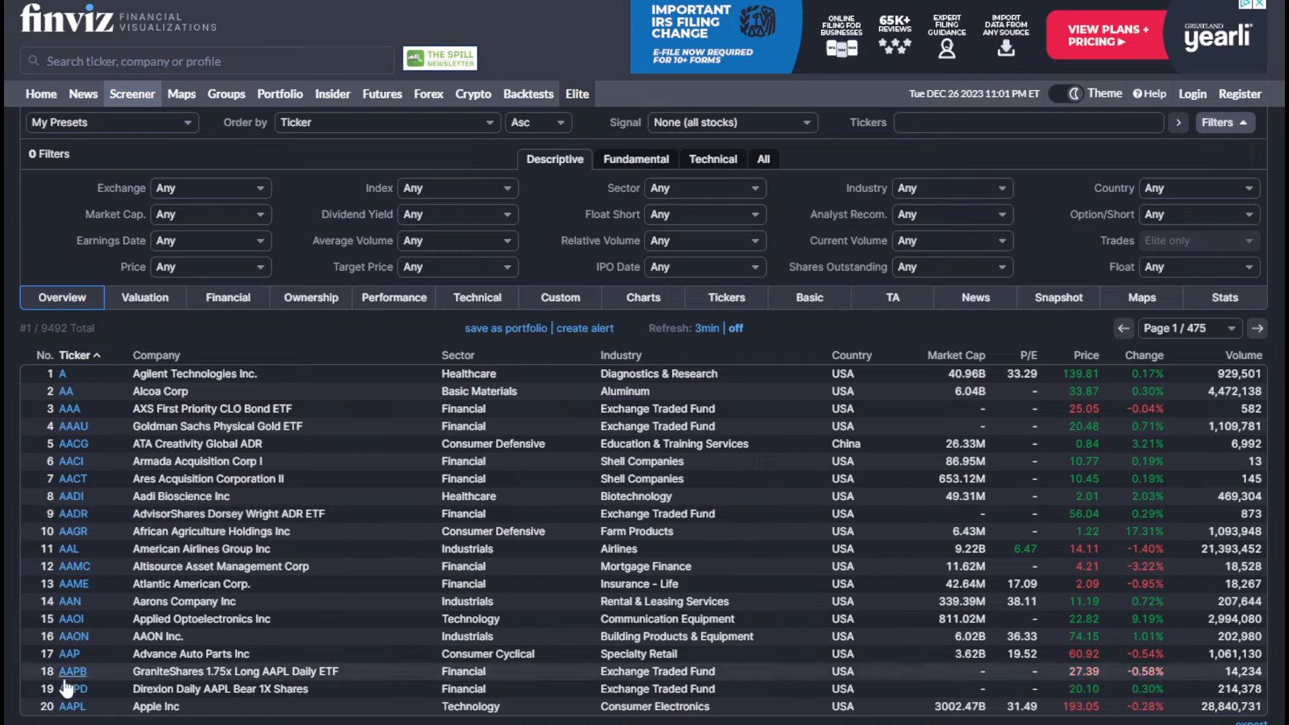
pyautogui.moveTo(79, 707)
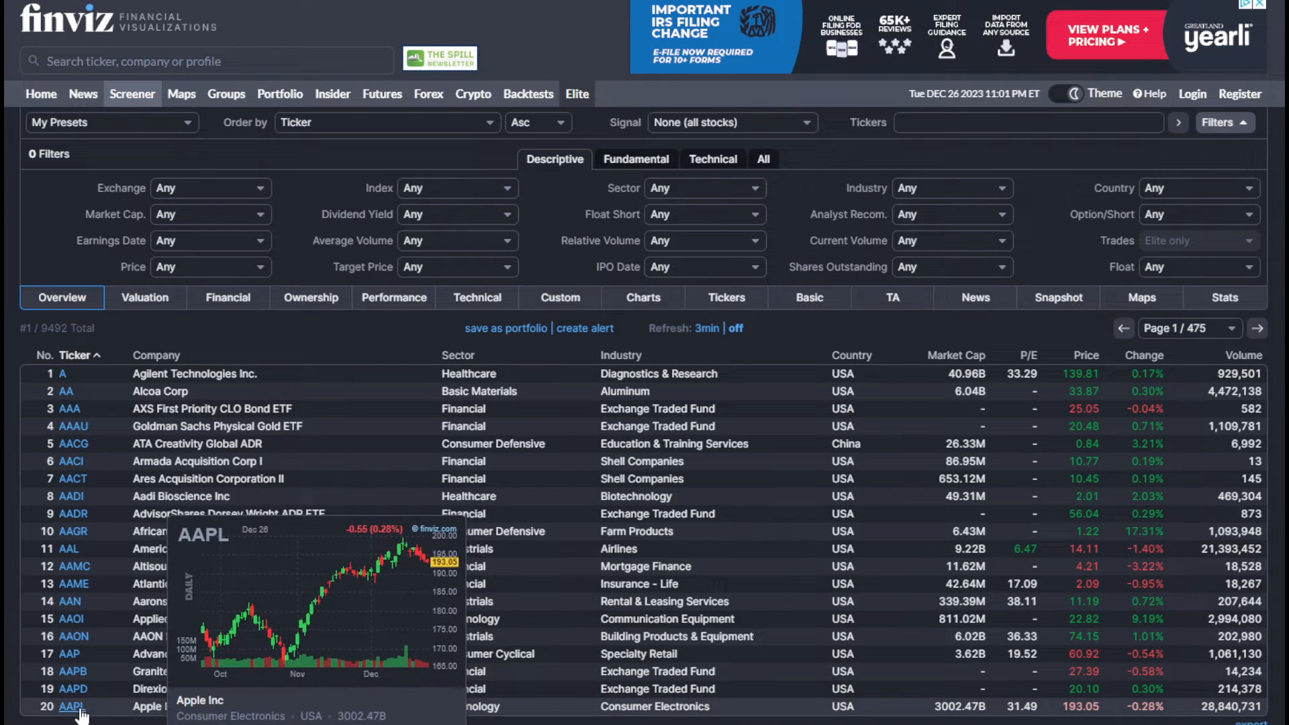
pyautogui.moveTo(70, 654)
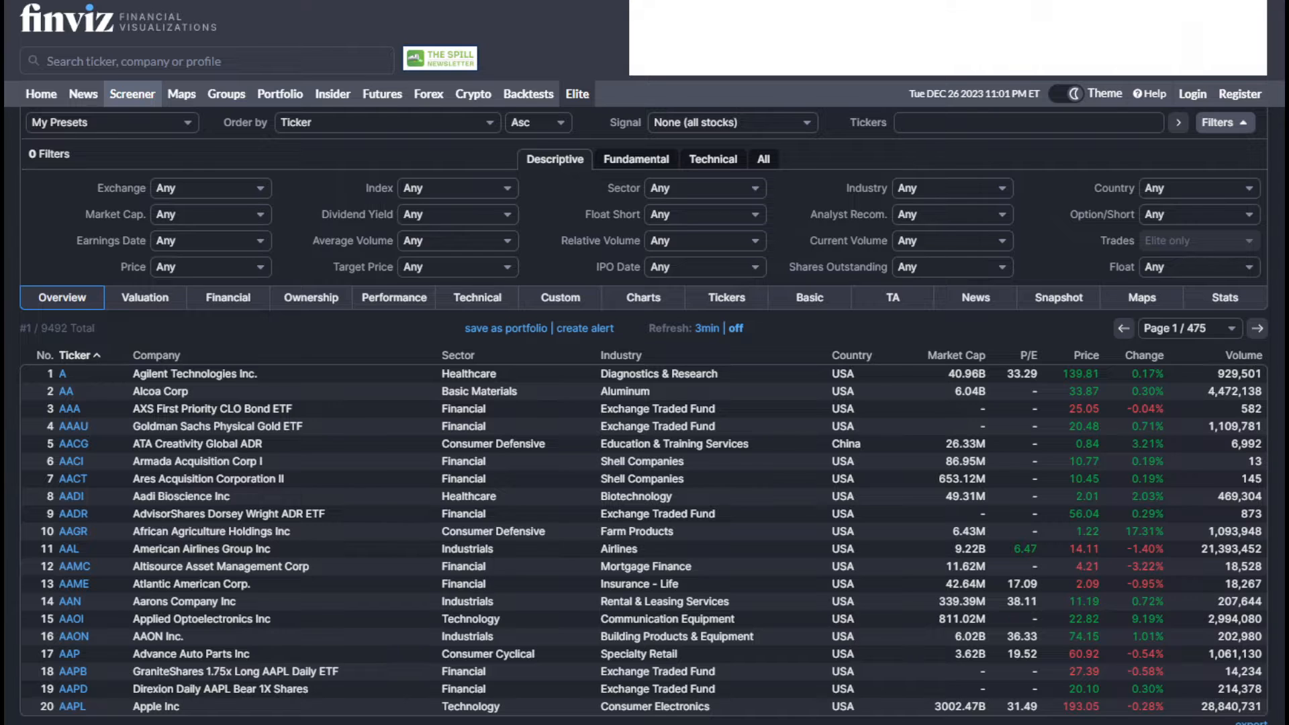
pyautogui.click(146, 304)
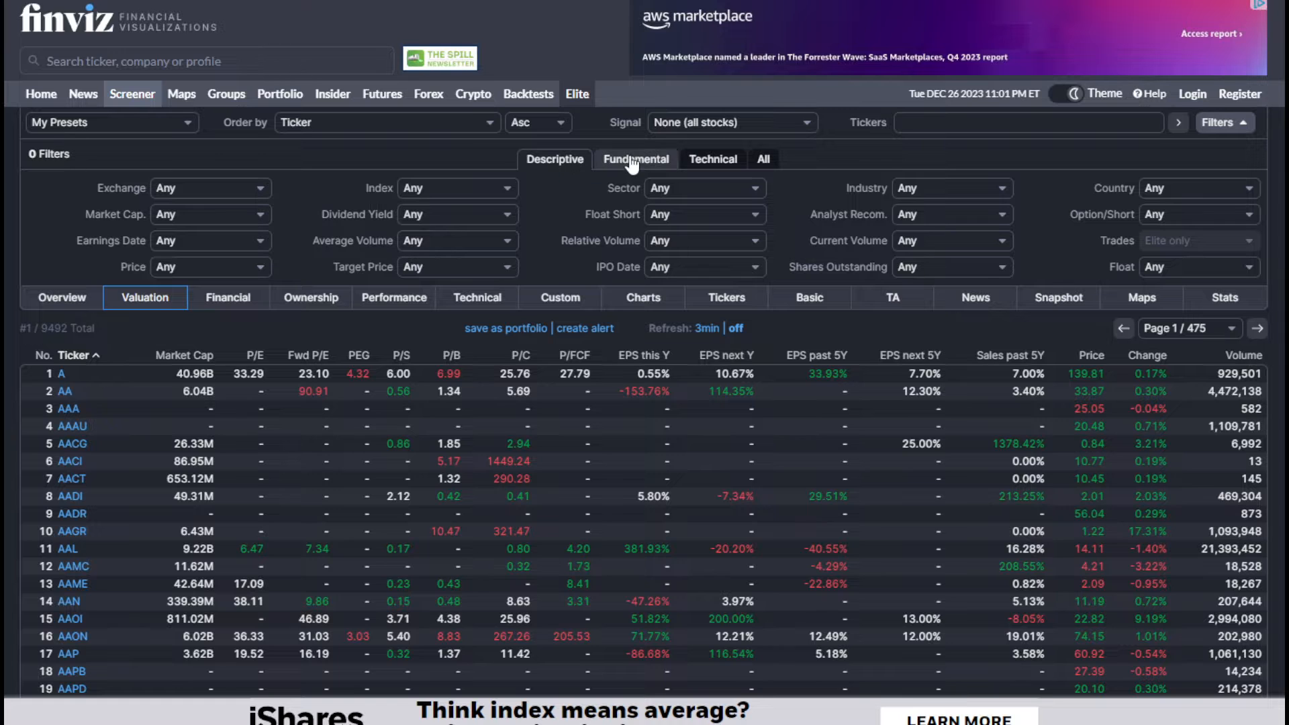
# Step: Show all screener filters together and set the P/E filter to Under 35
pyautogui.click(764, 162)
pyautogui.scroll(-5, 597, 199)
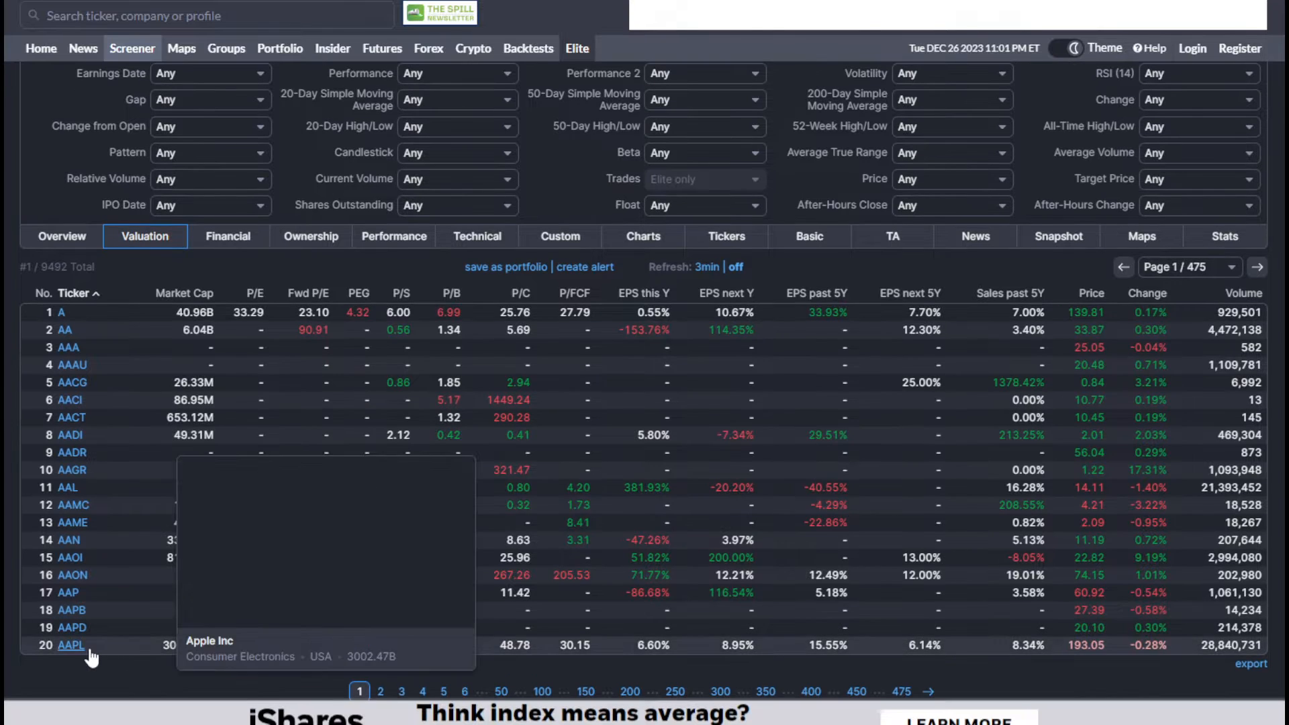
pyautogui.scroll(-1, 289, 328)
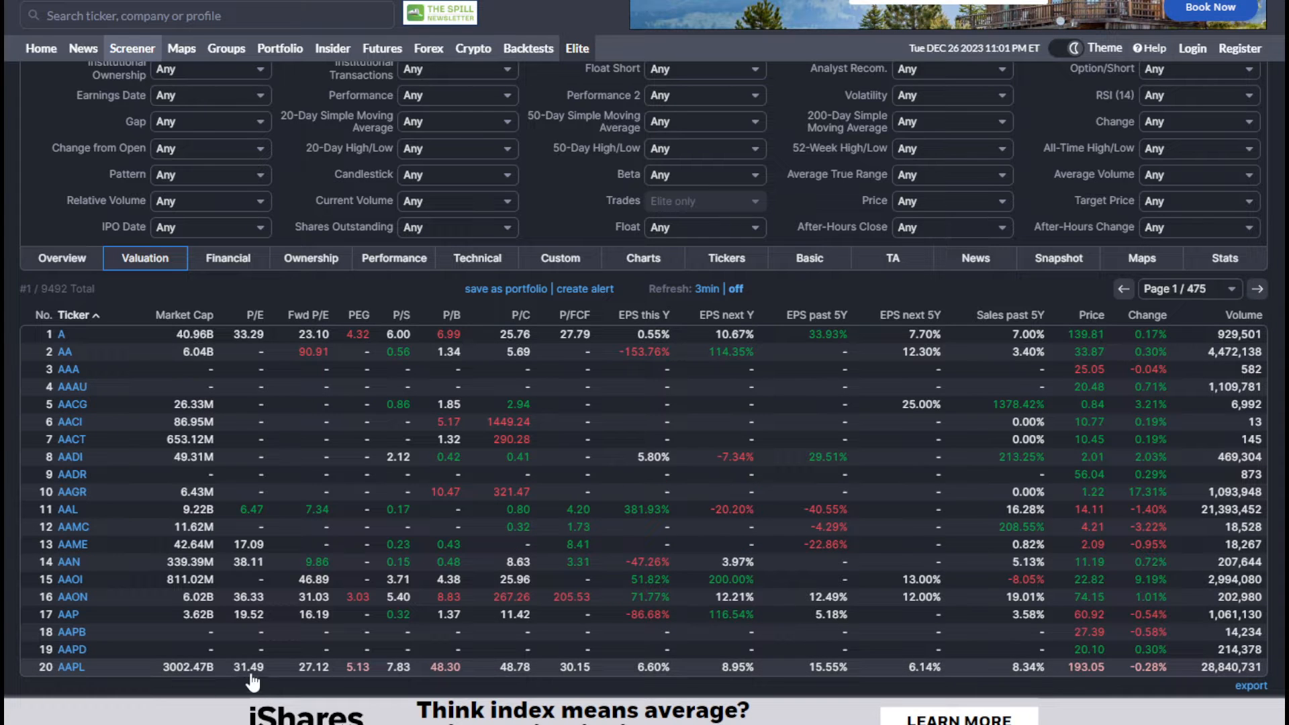
pyautogui.scroll(1, 416, 285)
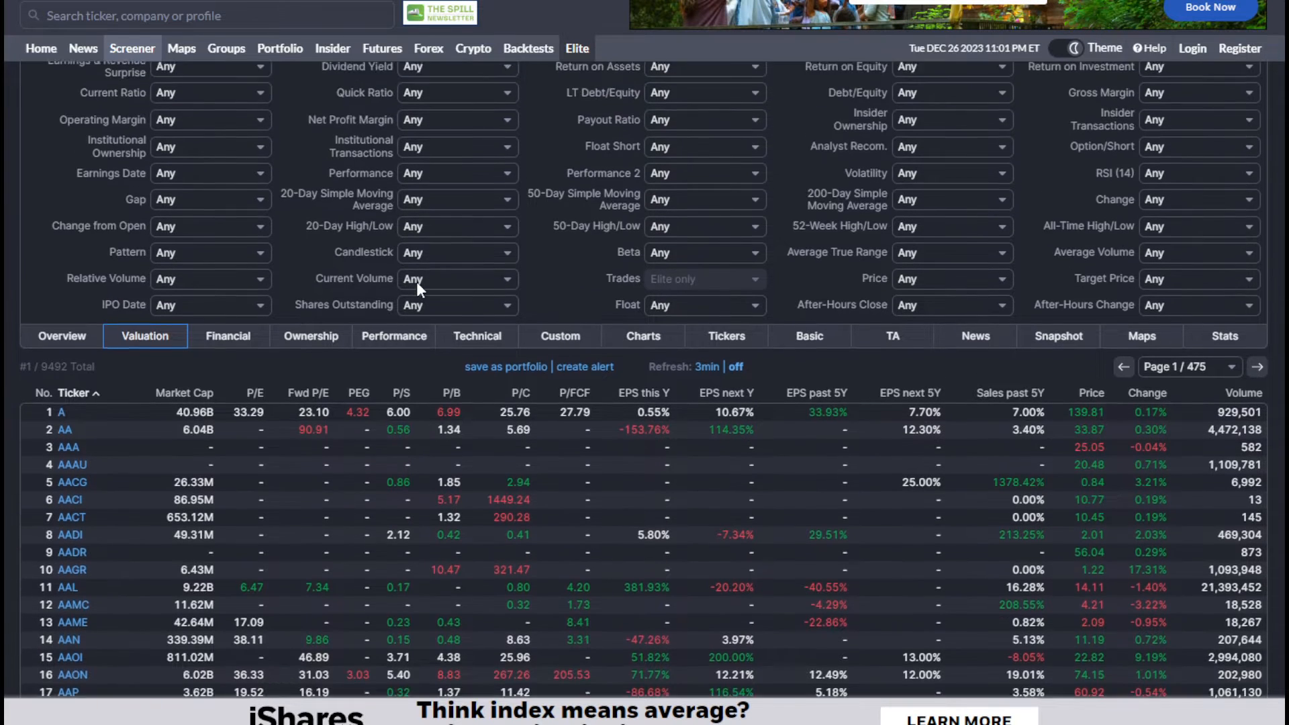
pyautogui.scroll(2, 417, 280)
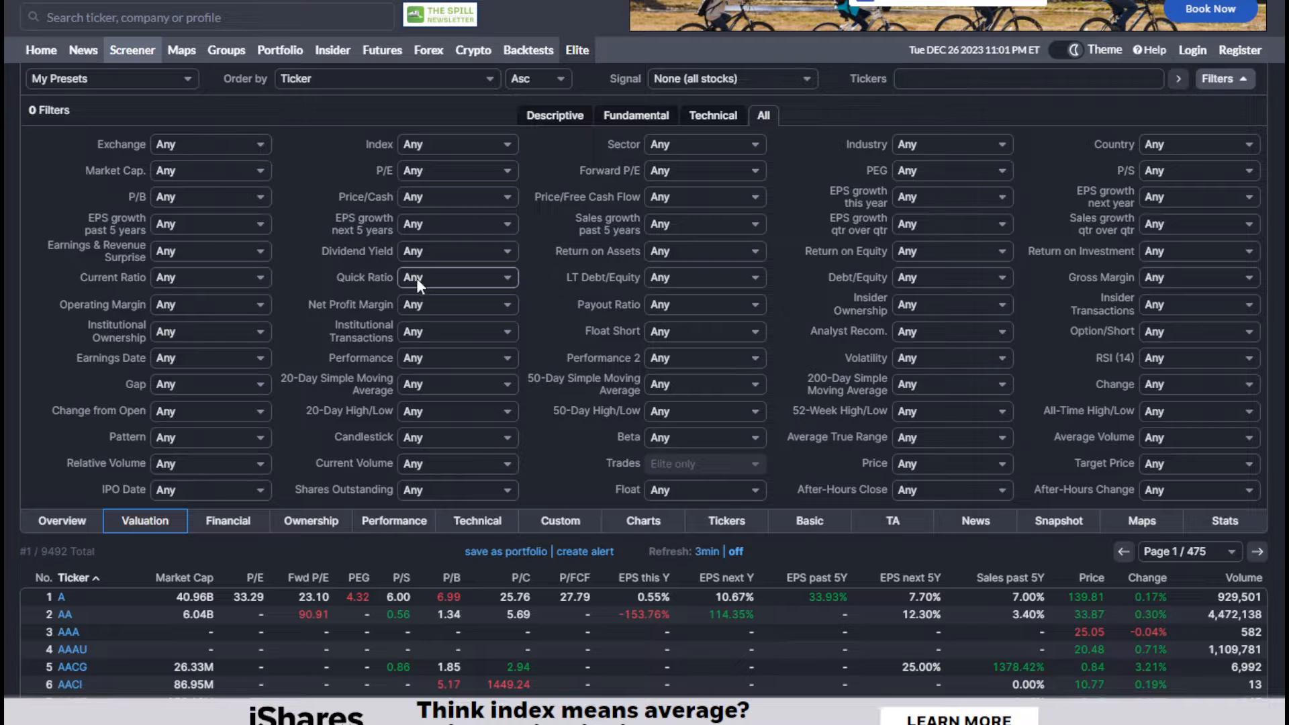
pyautogui.click(469, 173)
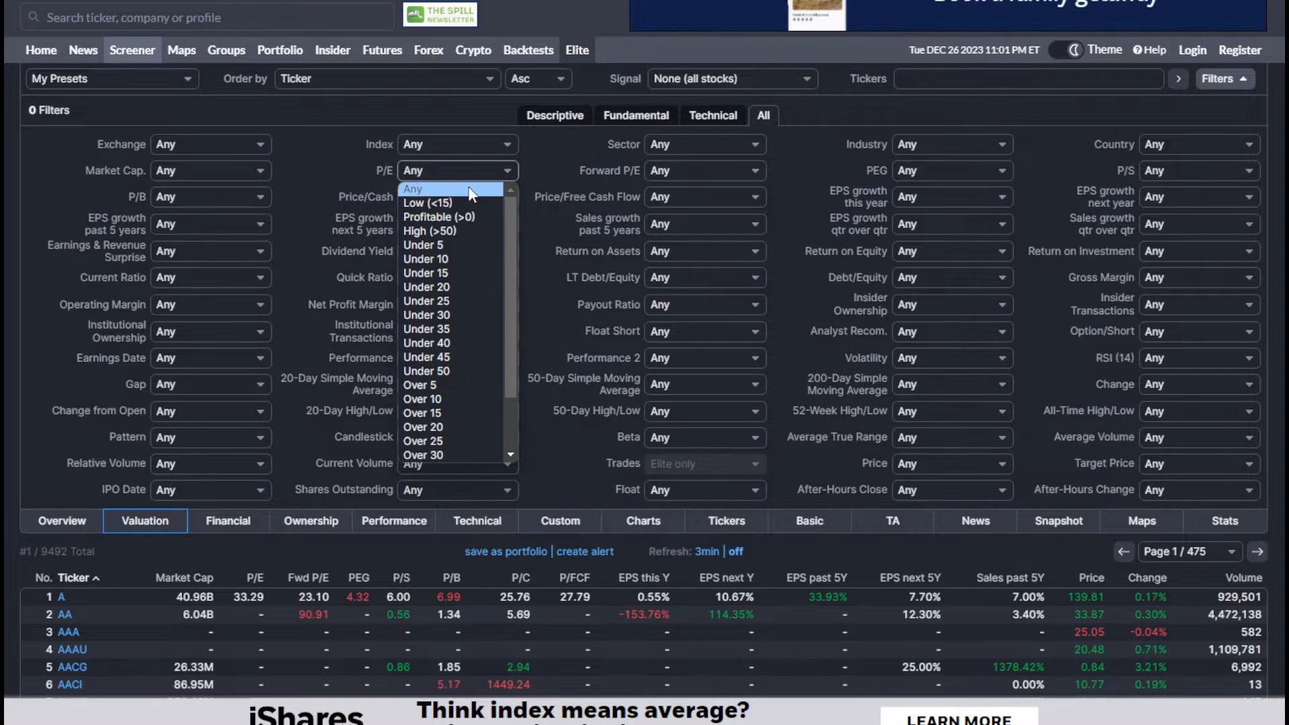
pyautogui.click(466, 326)
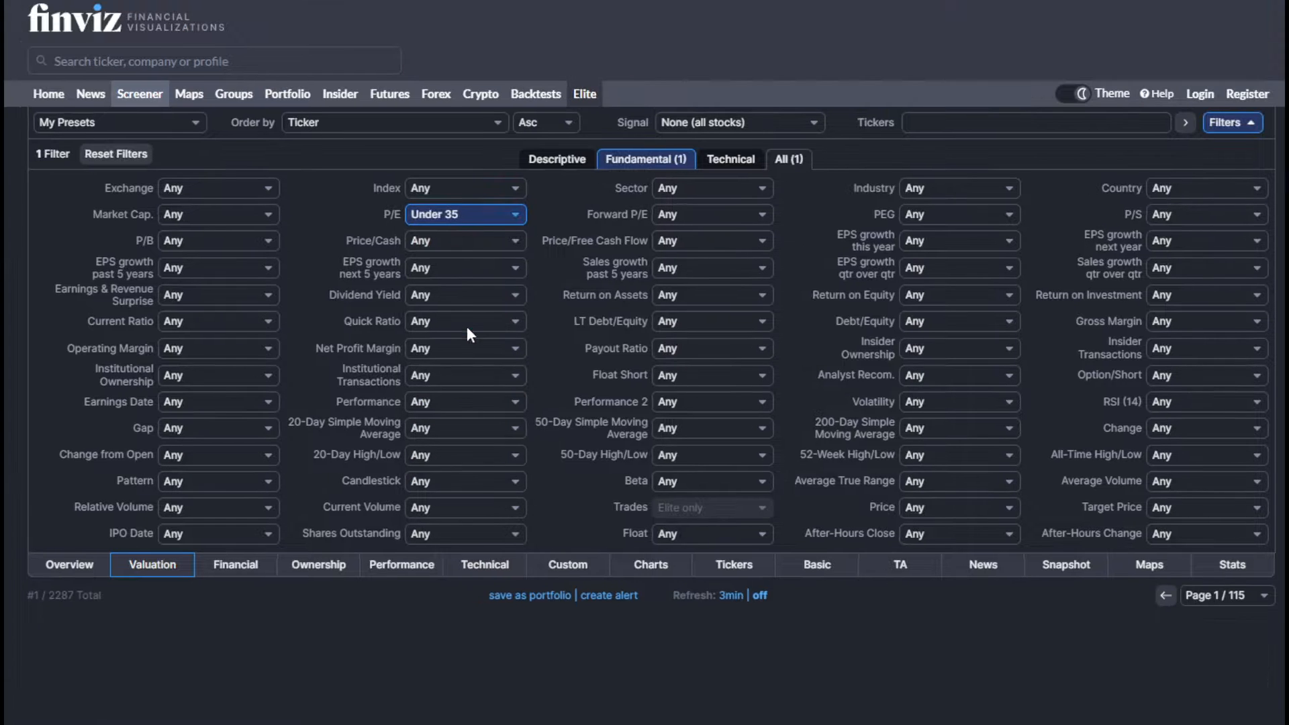
# Step: Compare the AAPL row's forward P/E and set the Forward P/E filter to Under 30
pyautogui.scroll(-3, 16, 400)
pyautogui.scroll(-2, 16, 400)
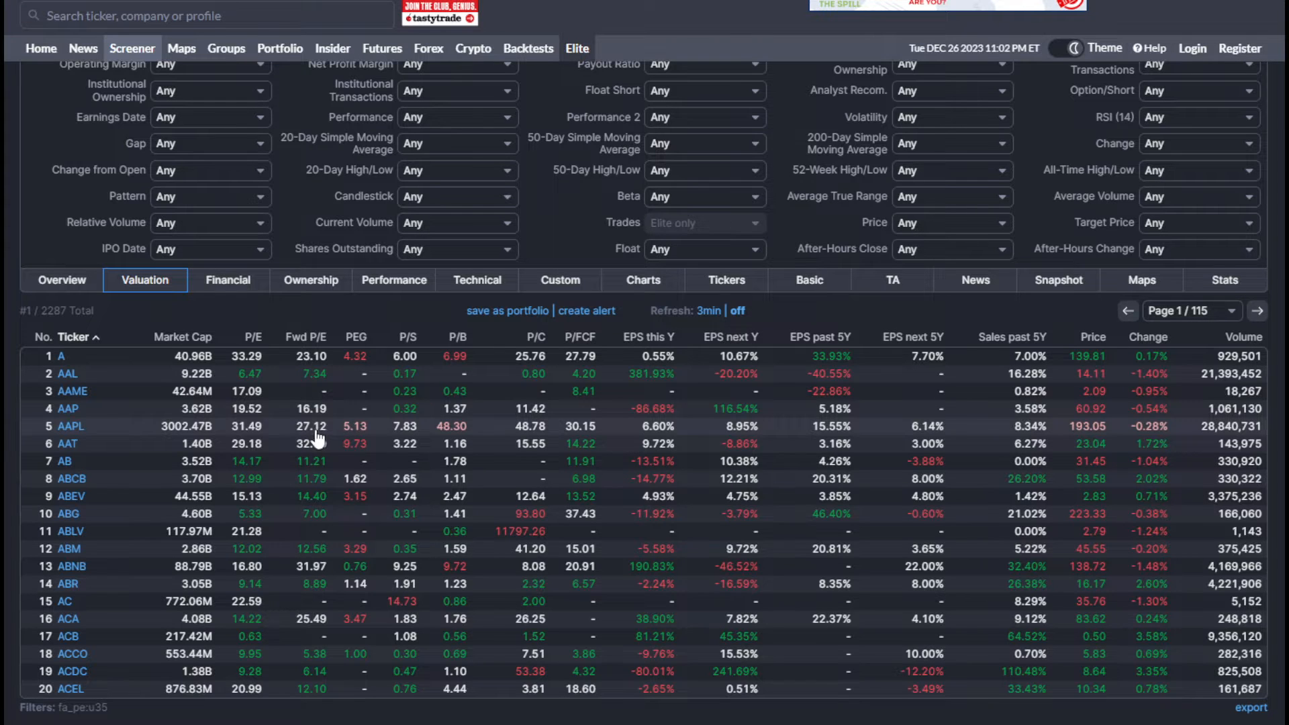
pyautogui.scroll(3, 546, 260)
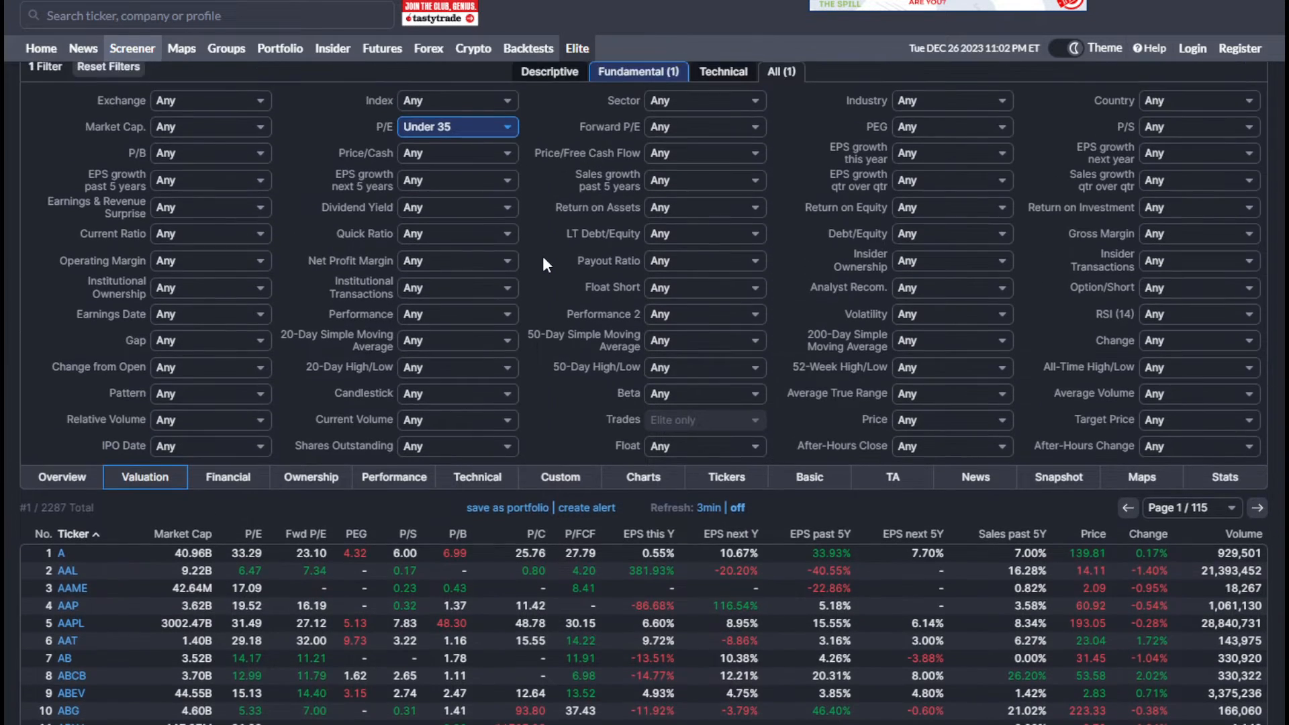
pyautogui.scroll(2, 544, 262)
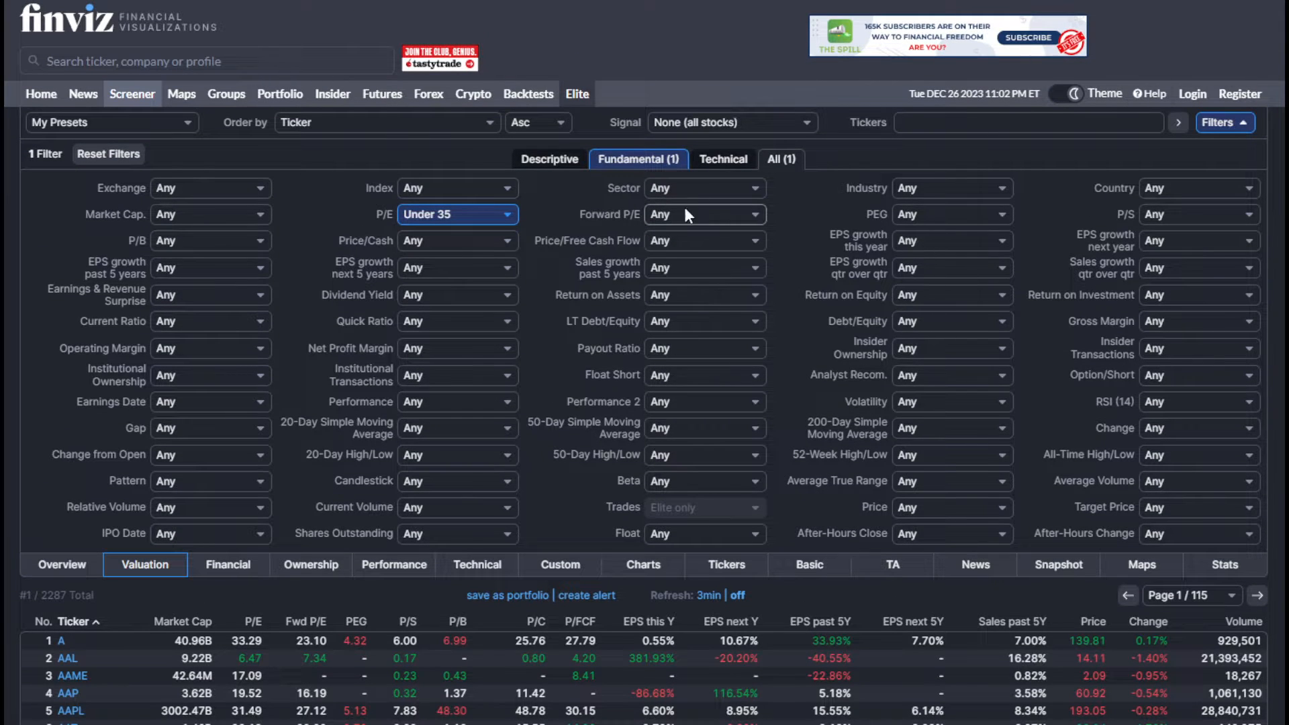
pyautogui.click(731, 215)
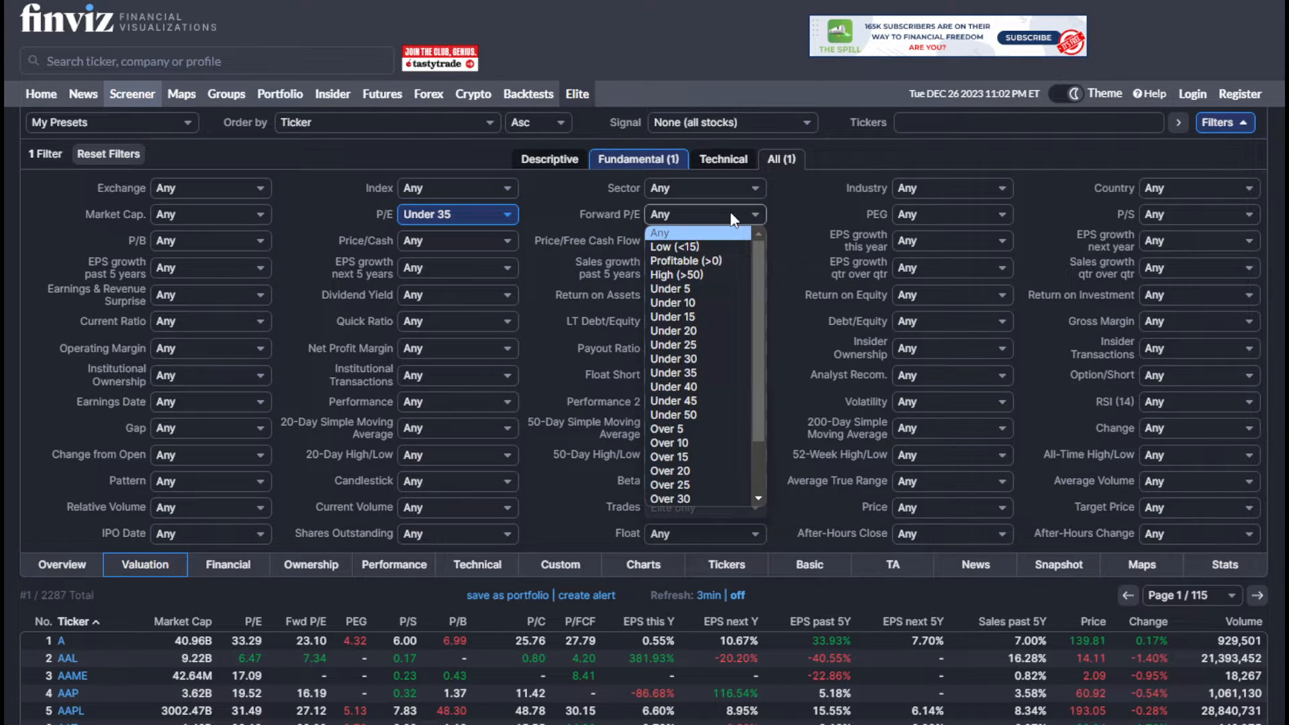
pyautogui.click(720, 358)
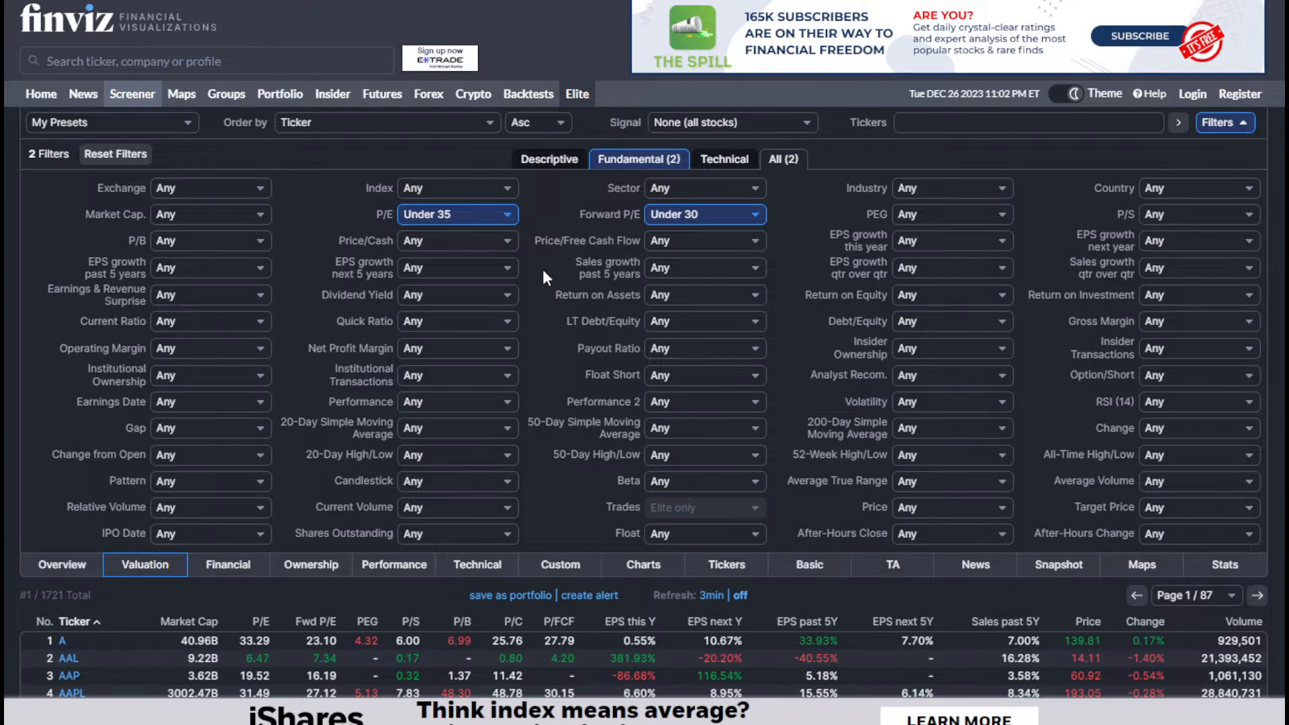
# Step: Leave the PEG filter unset and limit the P/S filter to Under 8
pyautogui.scroll(-4, 543, 269)
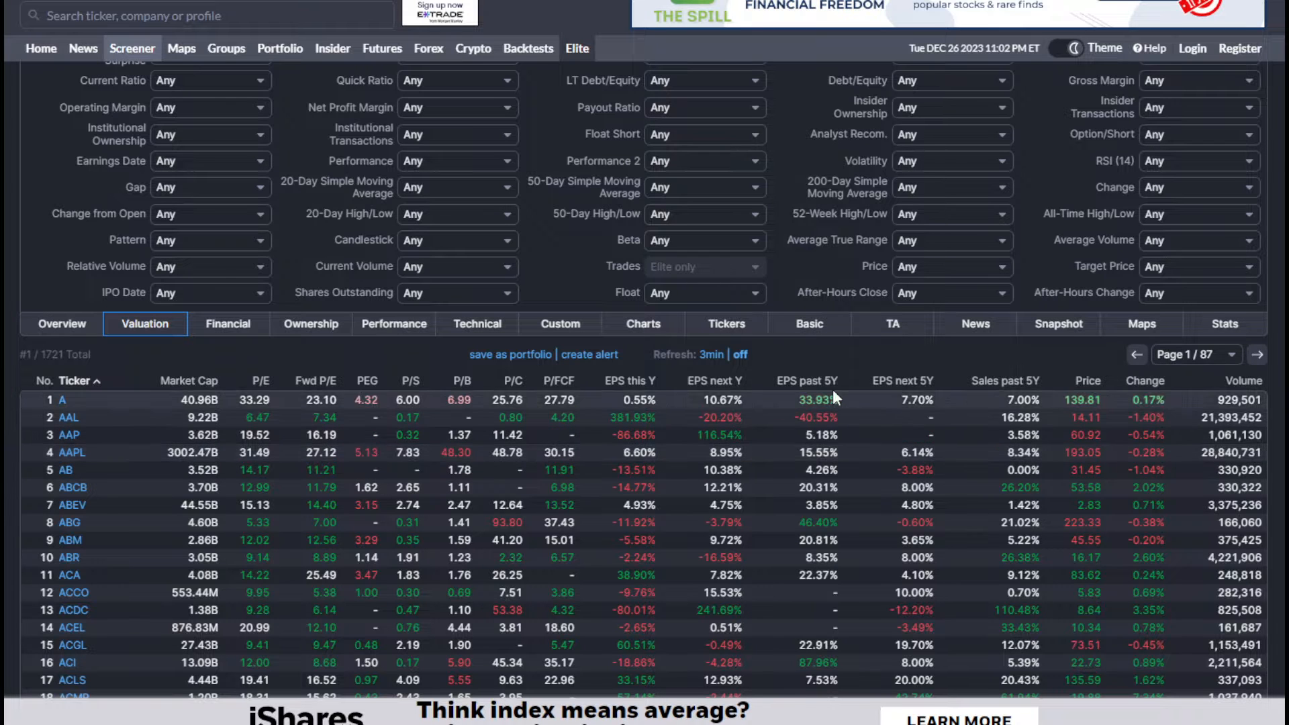
pyautogui.scroll(3, 833, 398)
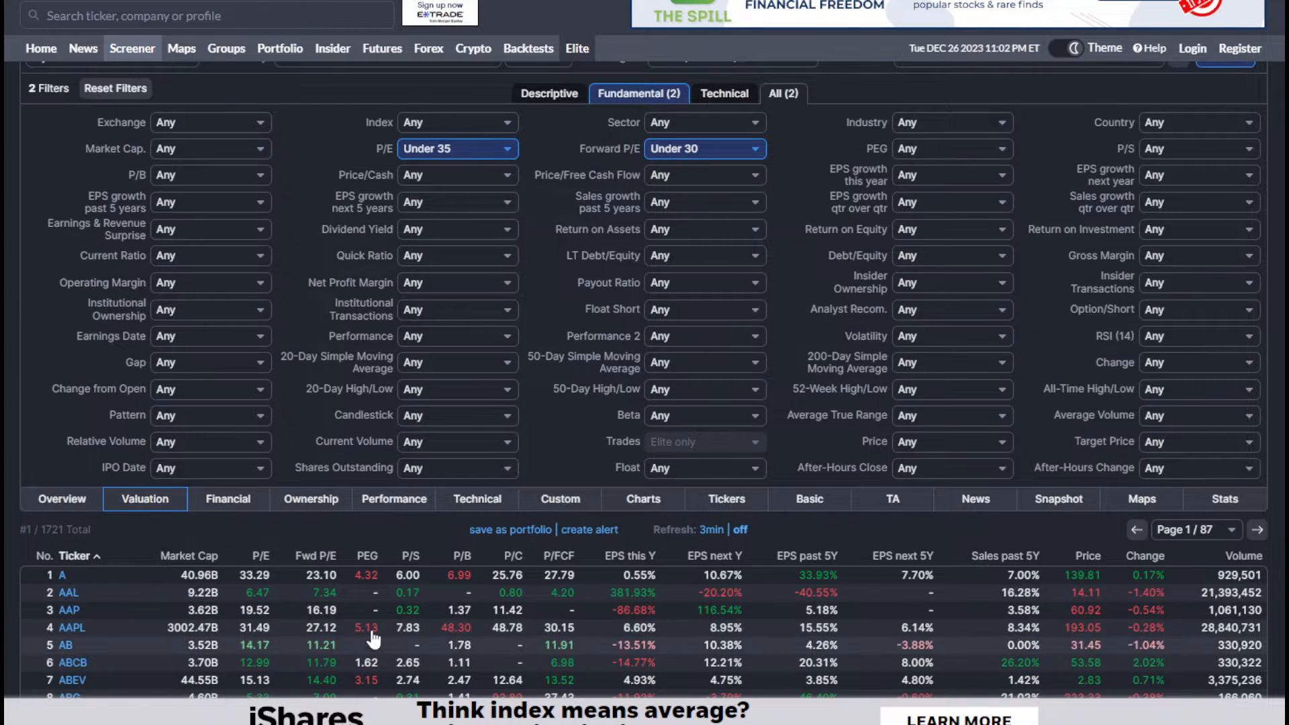
pyautogui.click(960, 154)
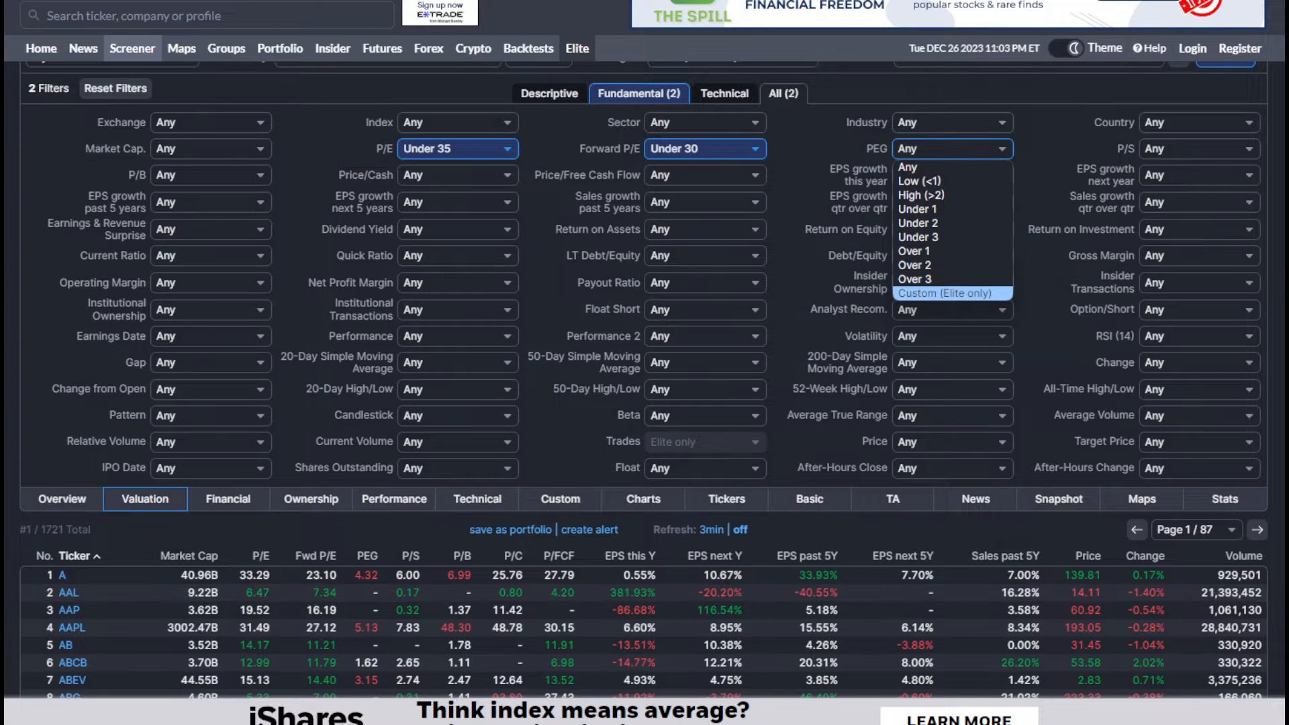
pyautogui.click(1193, 149)
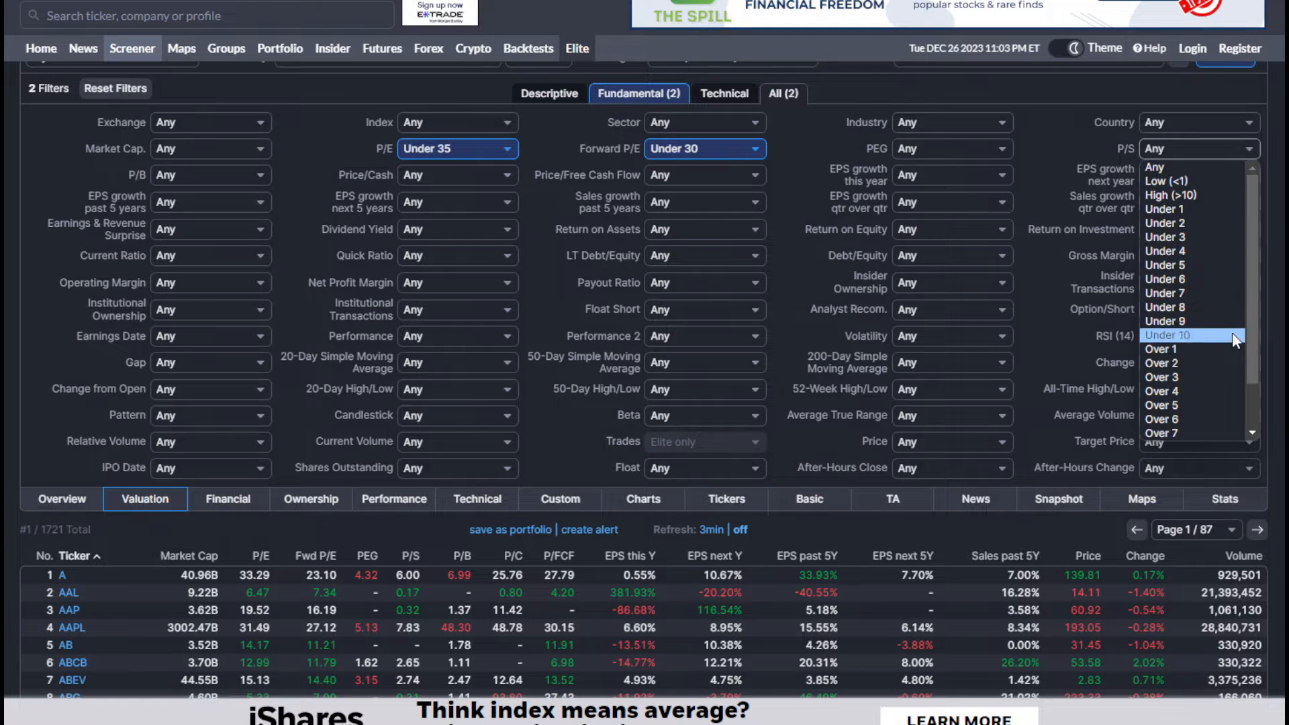
pyautogui.click(1195, 307)
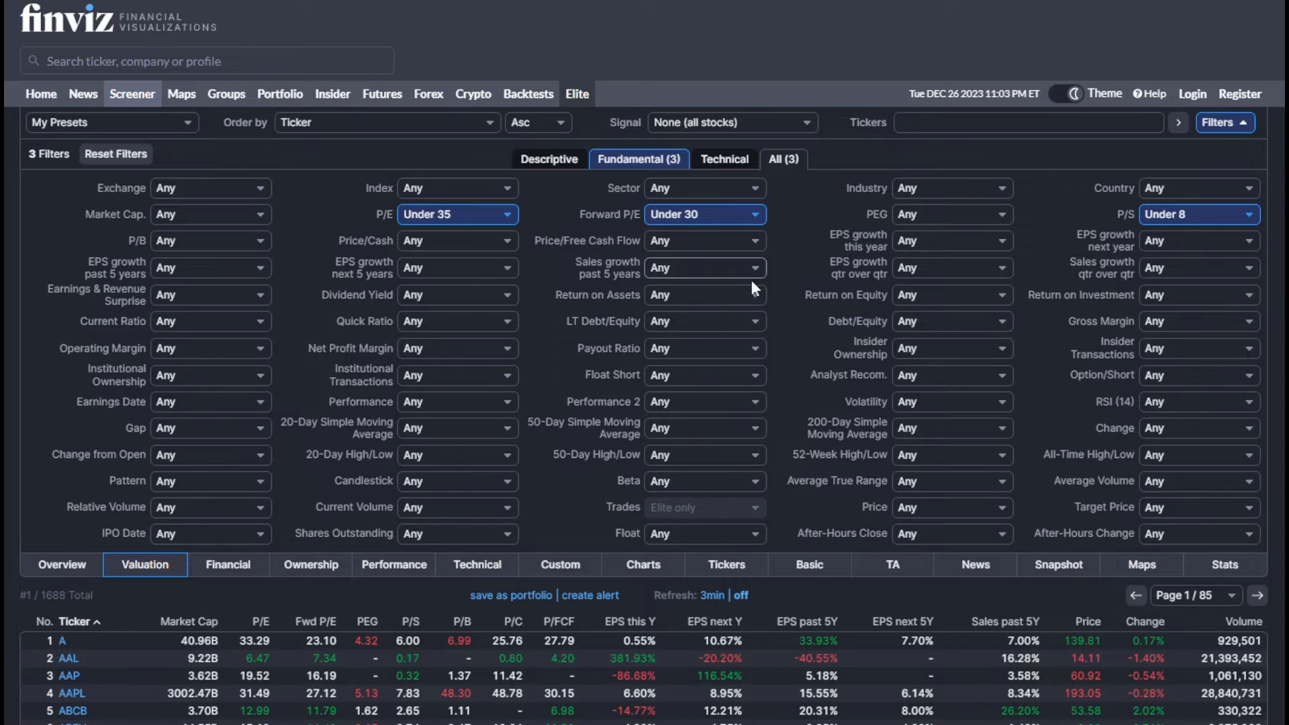
pyautogui.scroll(-3, 751, 280)
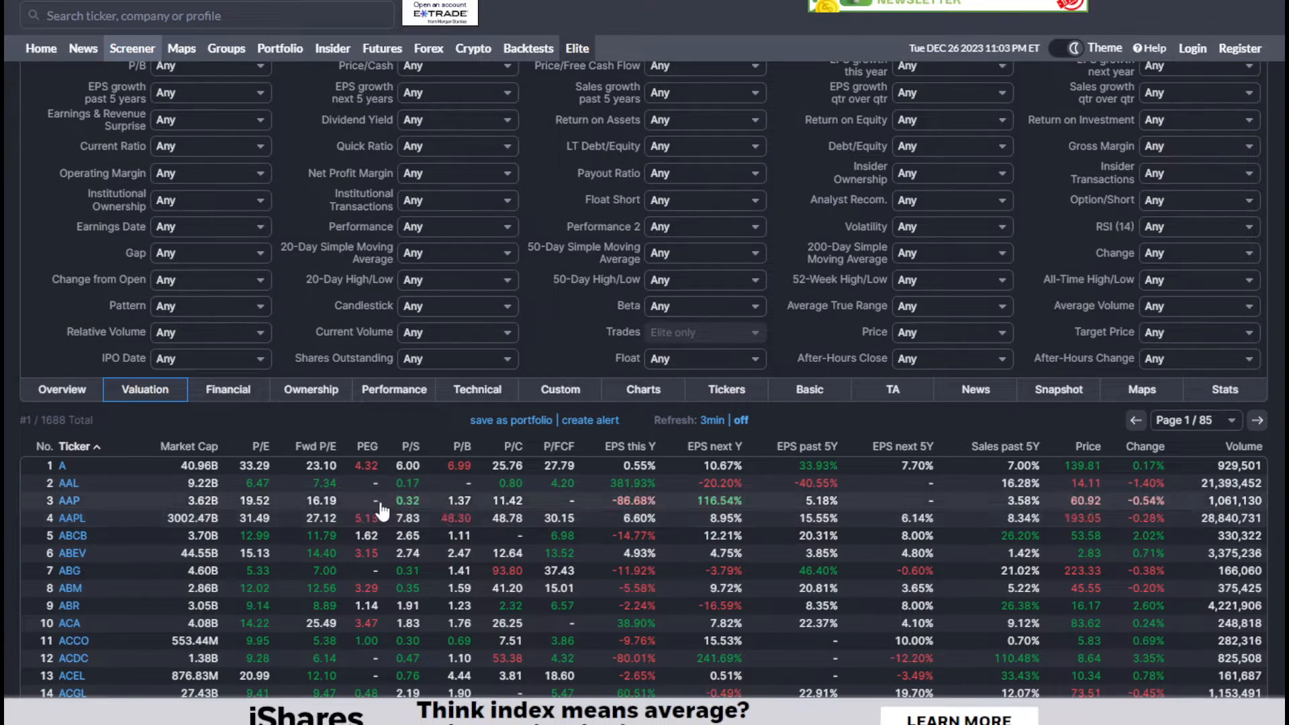
pyautogui.moveTo(89, 467)
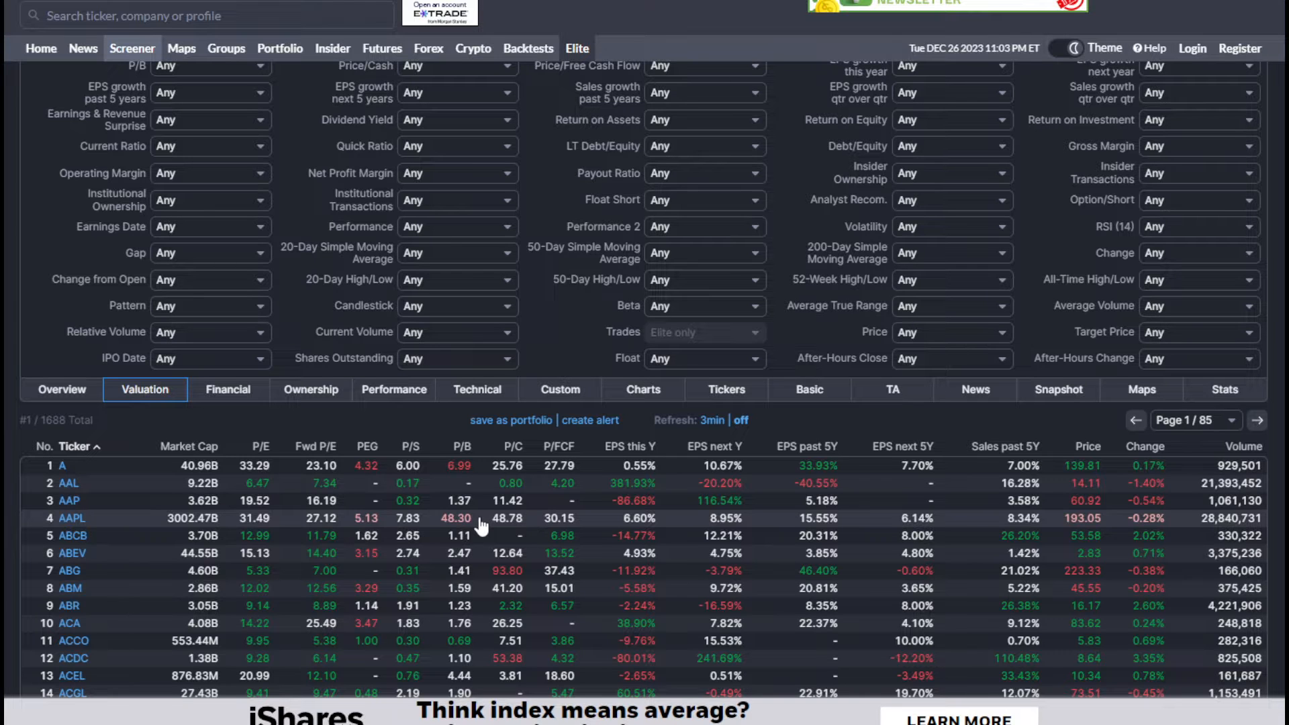
pyautogui.scroll(3, 502, 292)
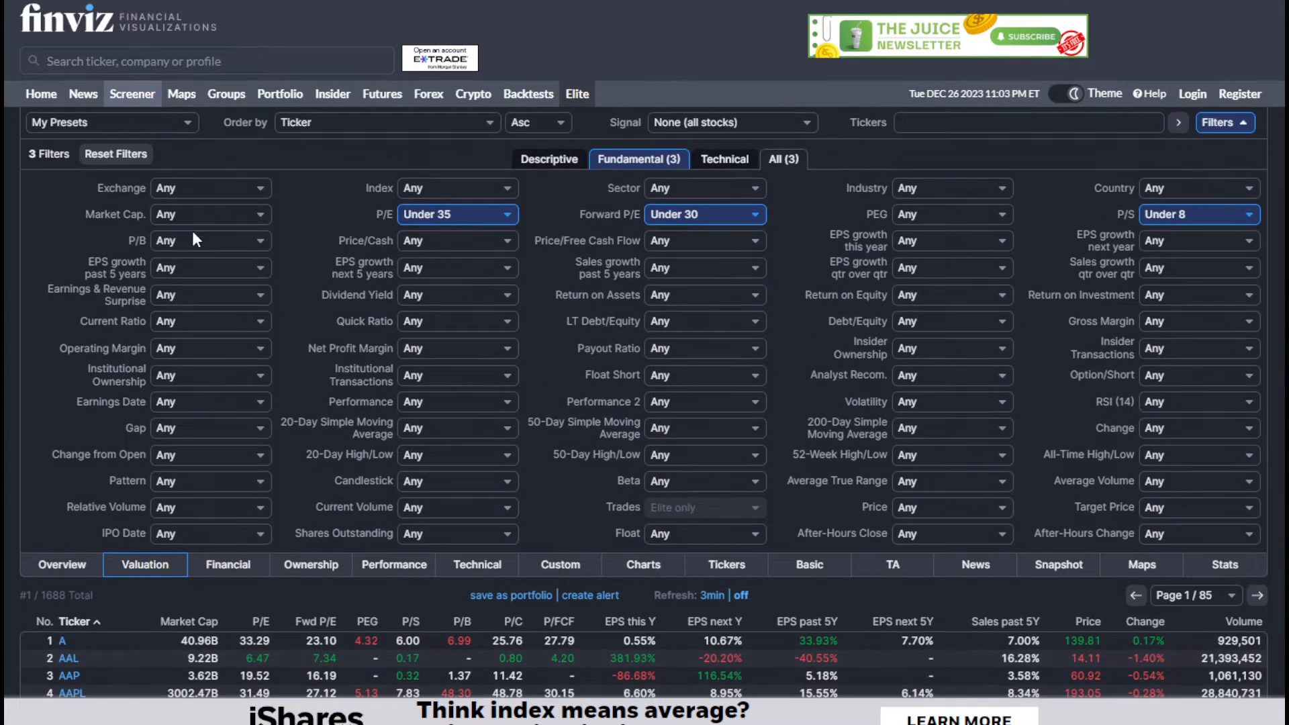
pyautogui.click(202, 242)
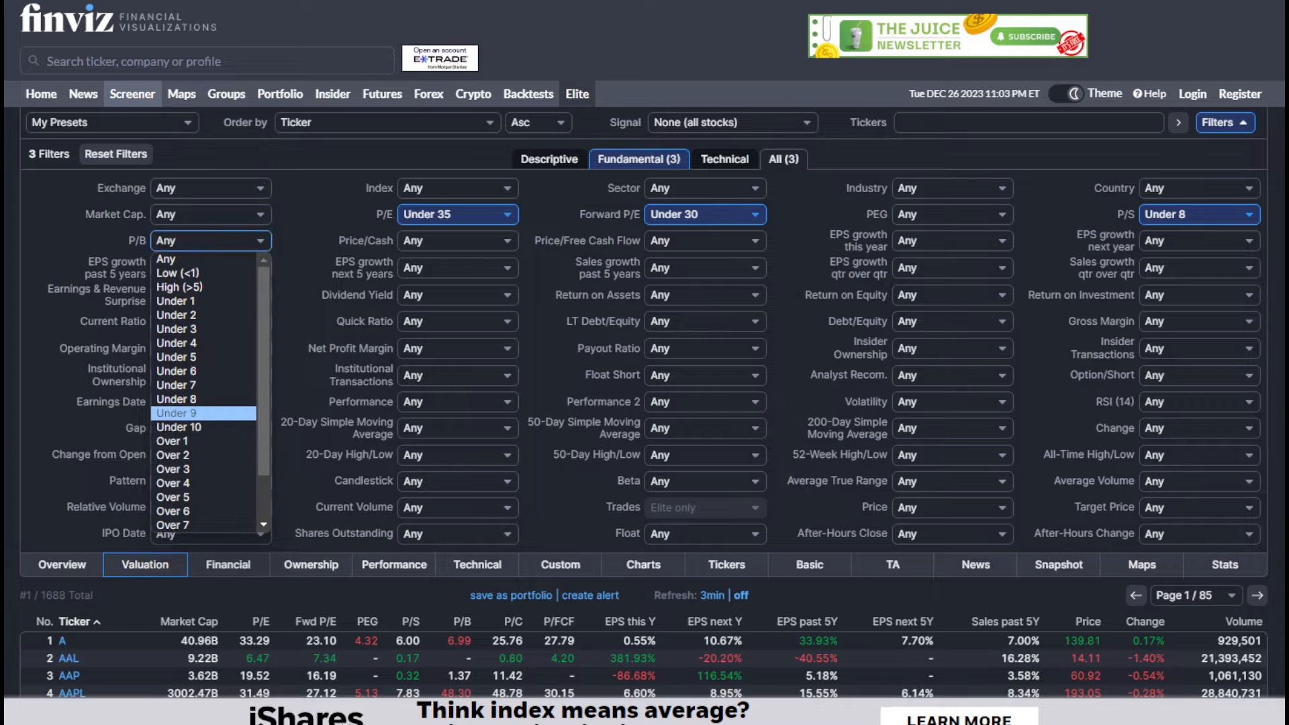
pyautogui.click(8, 406)
# Step: Check the AAPL row's P/FCF and set the Price/Free Cash Flow filter to Under 35
pyautogui.scroll(-3, 645, 403)
pyautogui.scroll(-1, 20, 476)
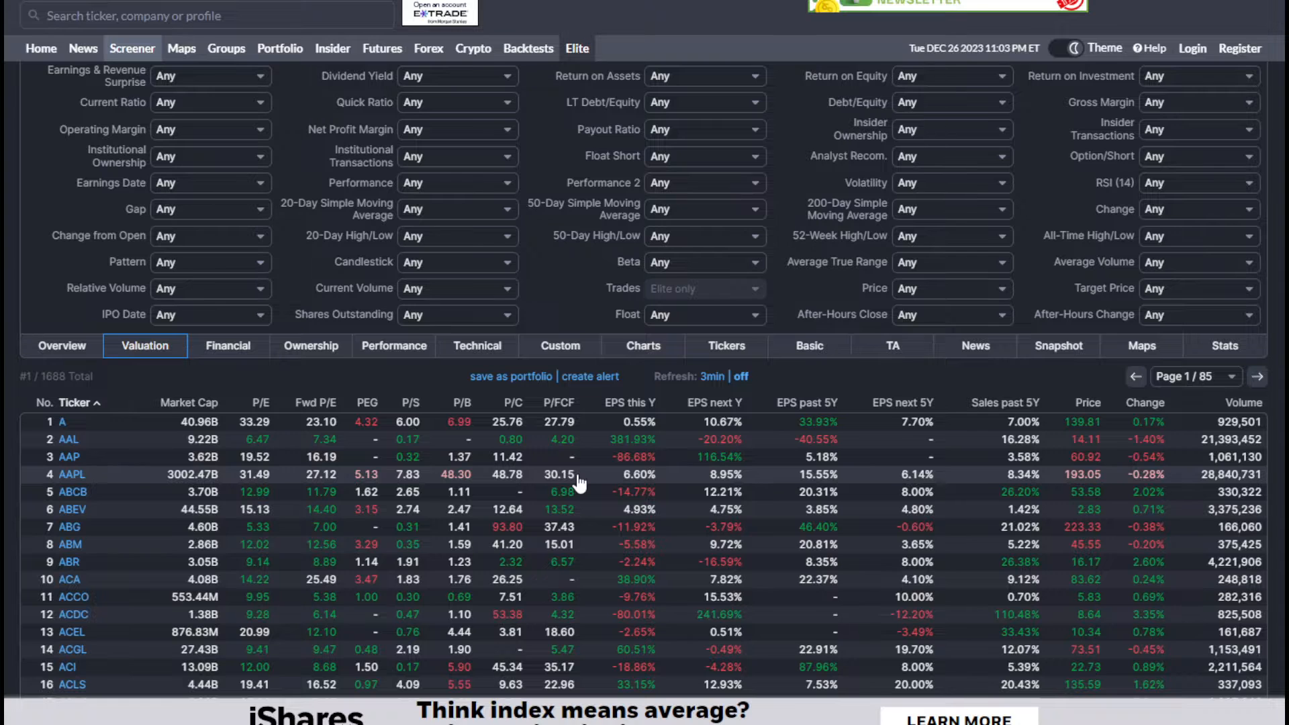
pyautogui.scroll(3, 598, 284)
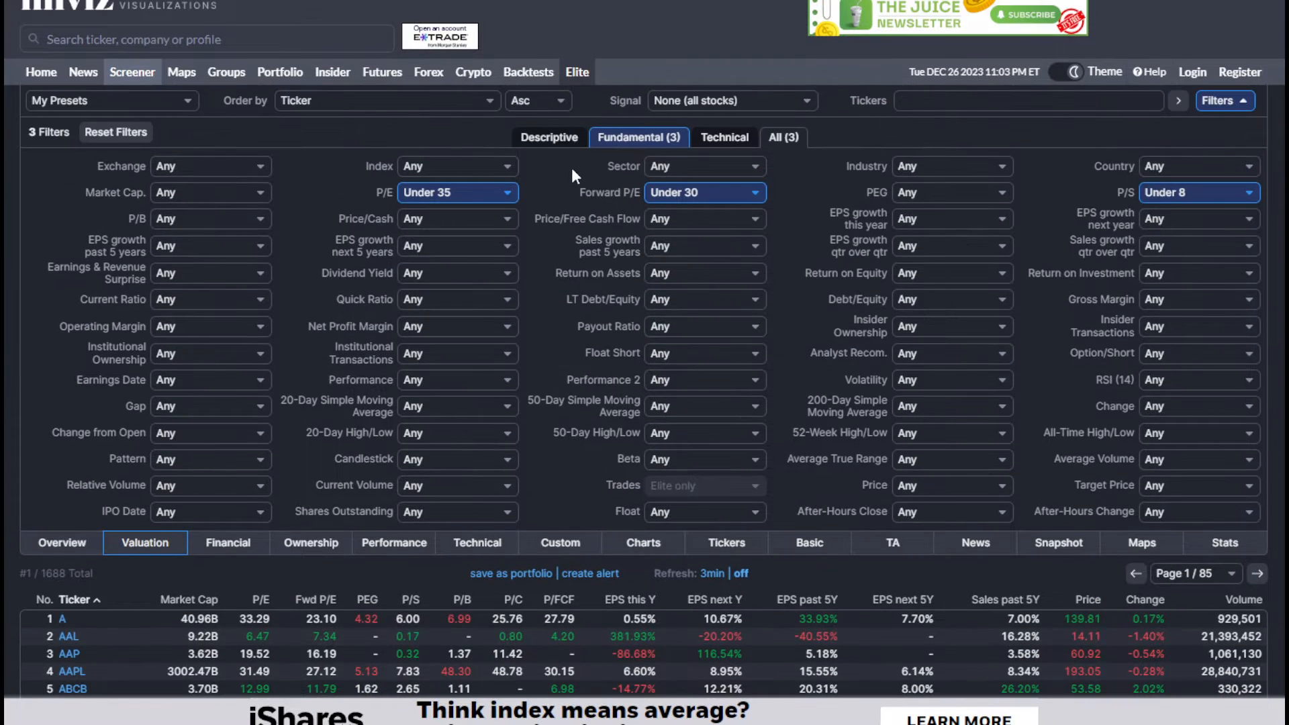
pyautogui.click(703, 219)
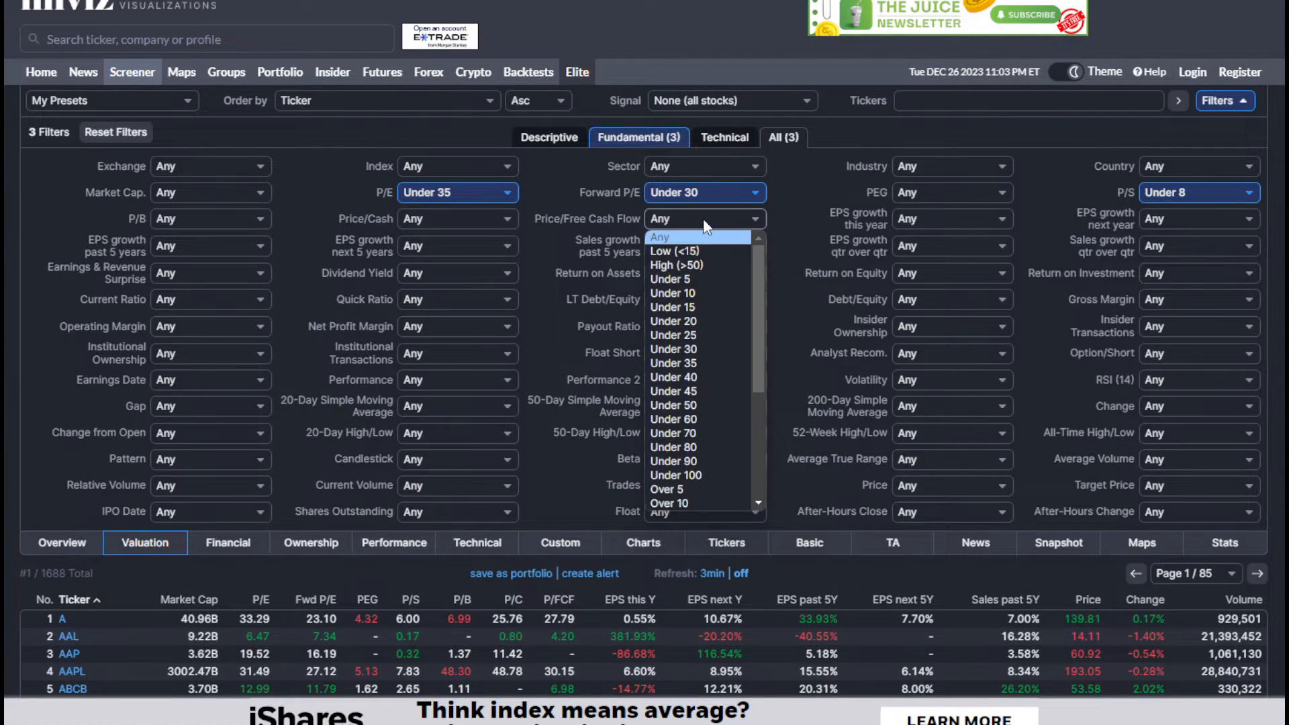
pyautogui.click(714, 363)
# Step: Check AAPL's EPS growth and set the EPS growth this year filter to Over 5%
pyautogui.scroll(-4, 479, 362)
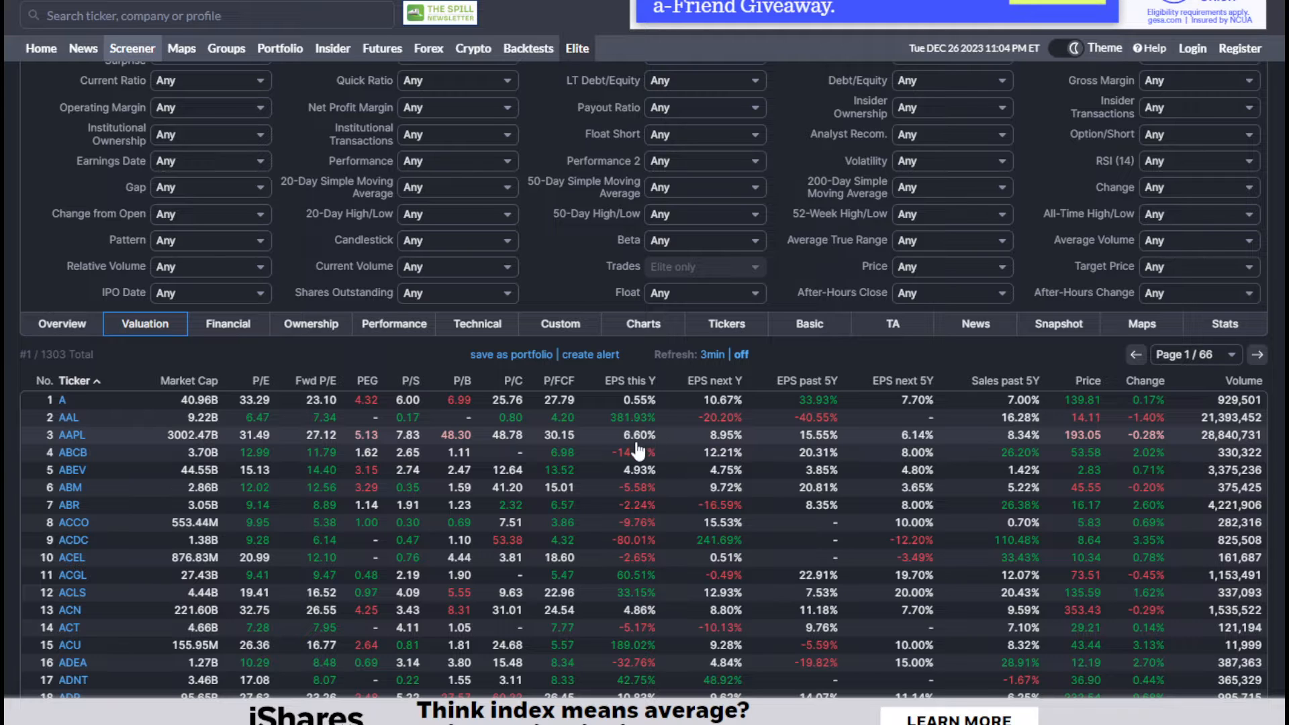
pyautogui.scroll(3, 812, 172)
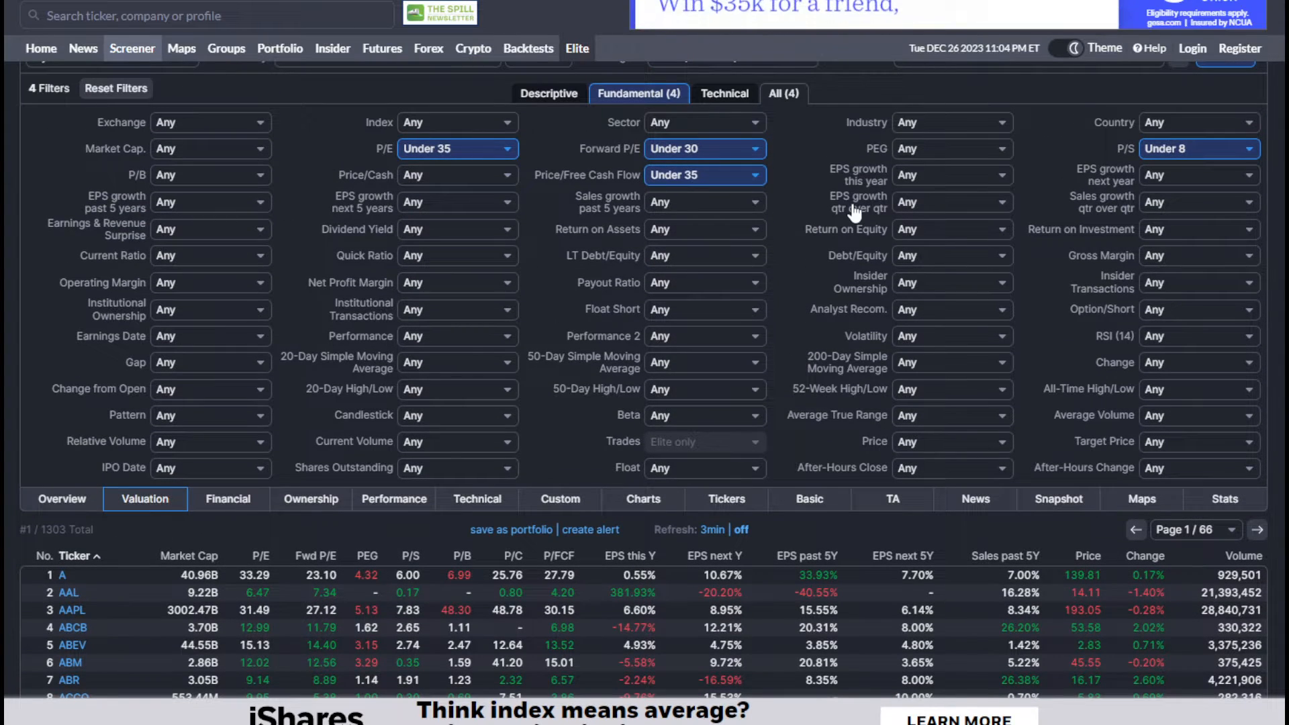
pyautogui.moveTo(854, 210)
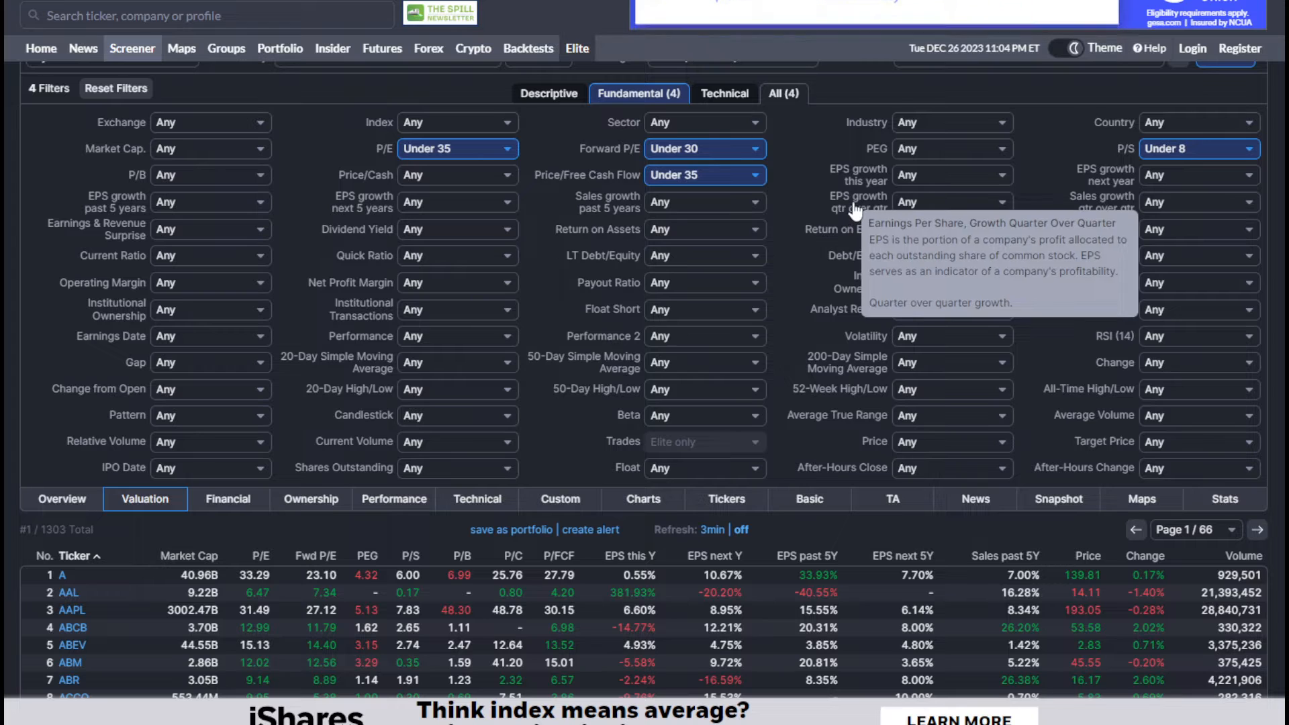
pyautogui.click(980, 175)
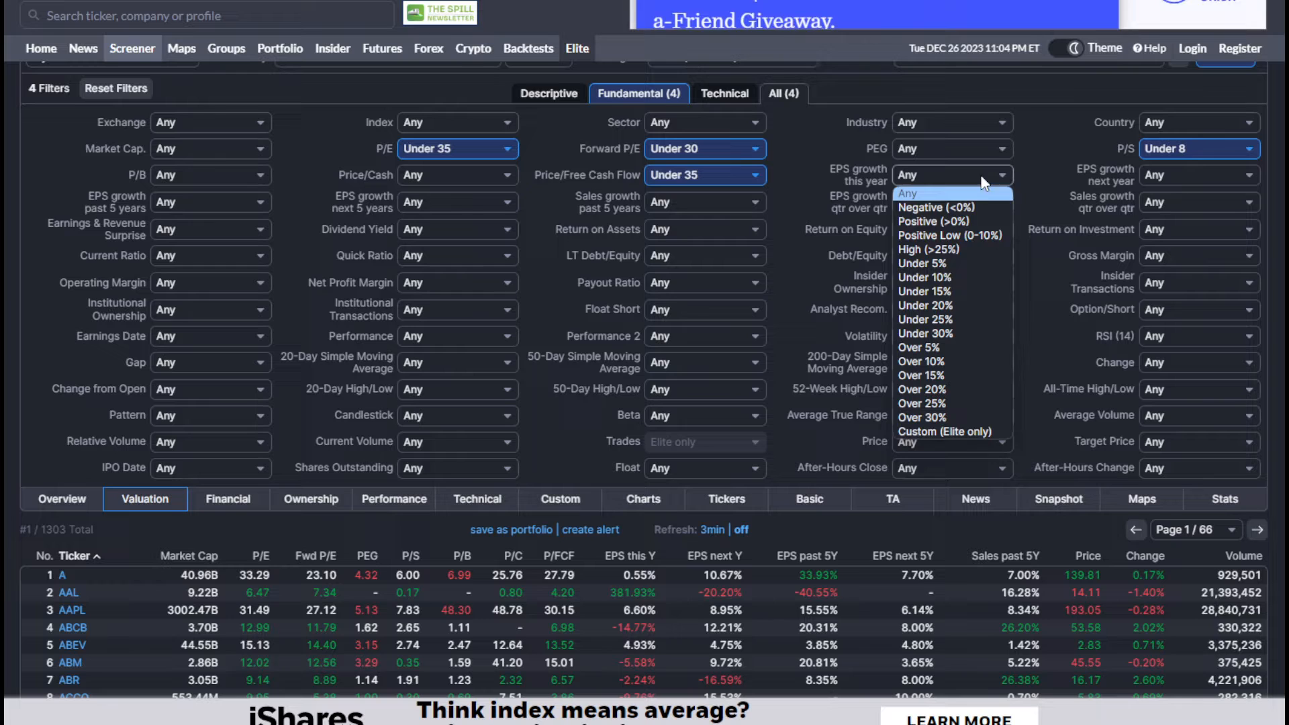
pyautogui.click(968, 345)
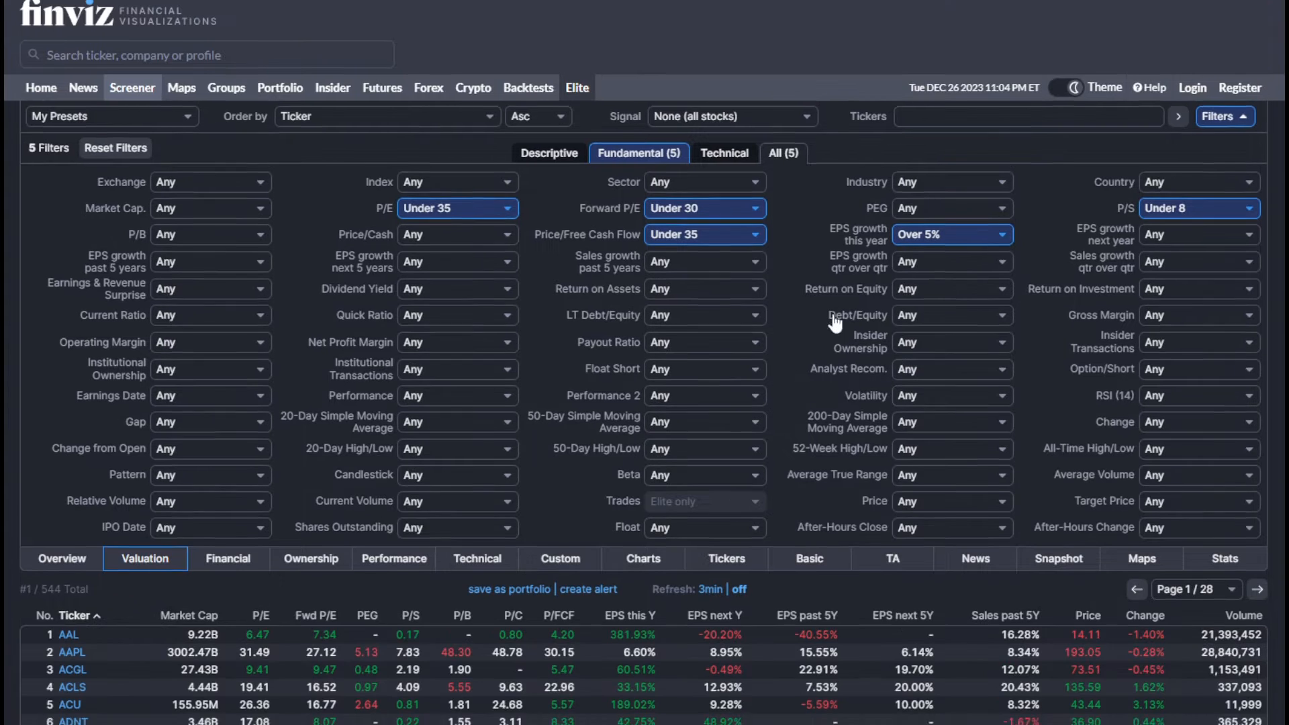
# Step: Check AAPL's EPS growth for next year, set the EPS growth next year filter to Over 5%, and dismiss the upgrade offer
pyautogui.scroll(-3, 810, 312)
pyautogui.scroll(-1, 811, 317)
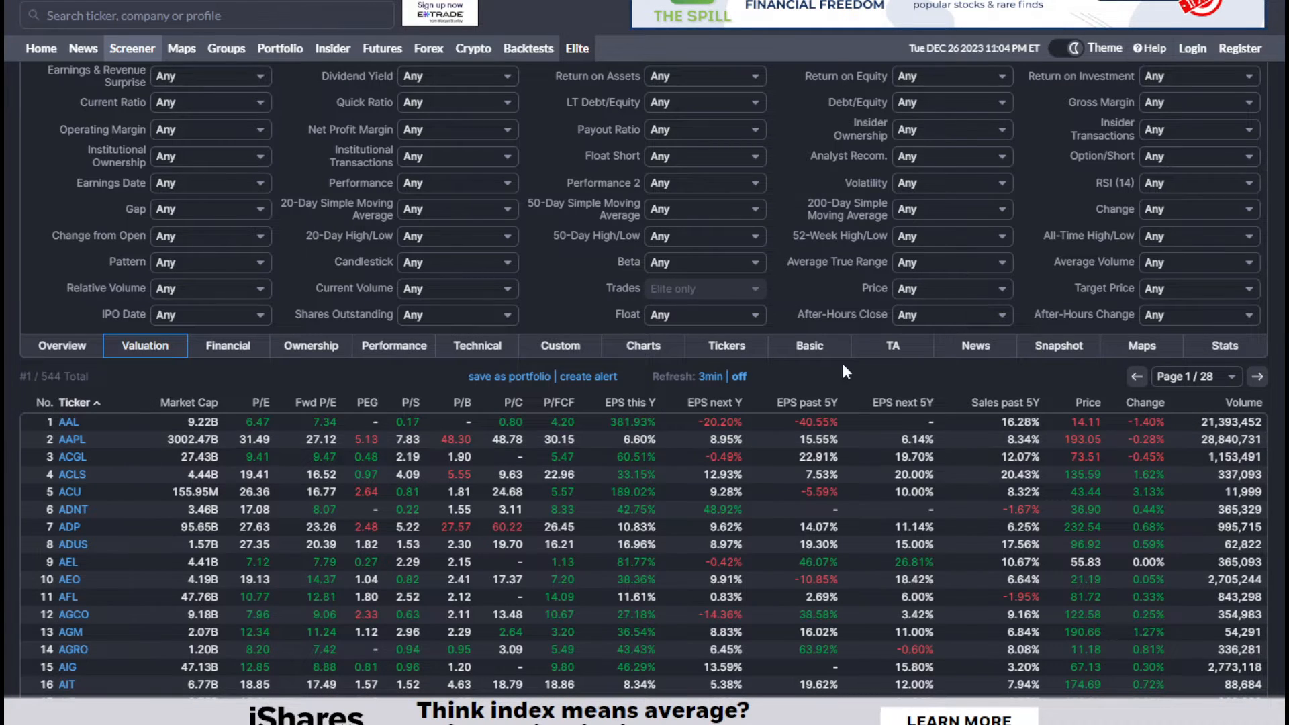
pyautogui.scroll(5, 844, 359)
pyautogui.scroll(1, 847, 349)
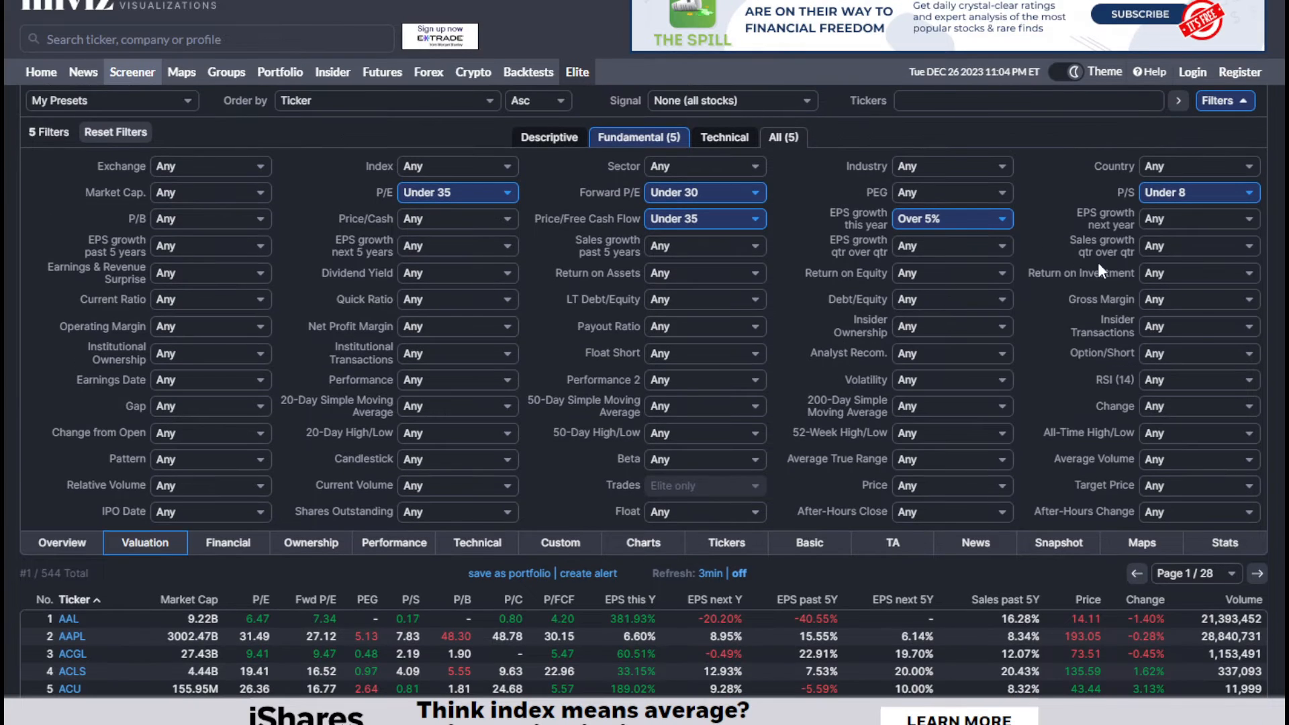
pyautogui.click(1196, 228)
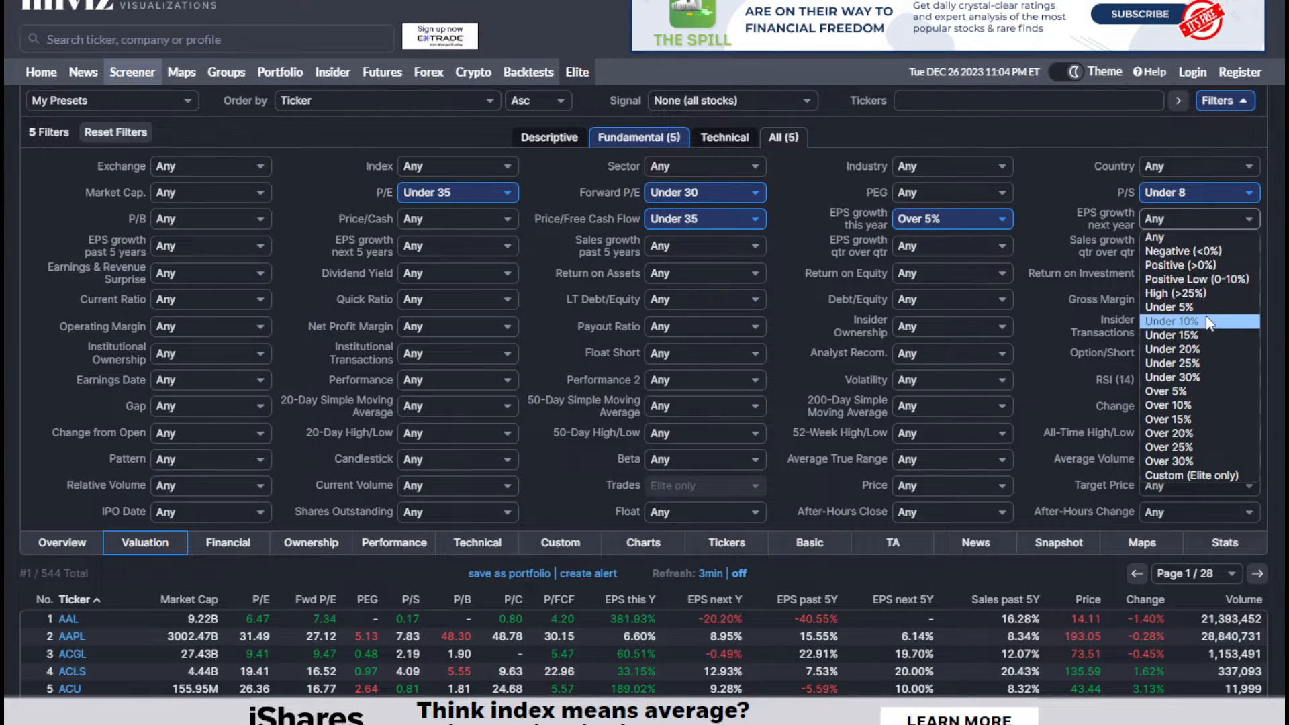
pyautogui.click(1217, 389)
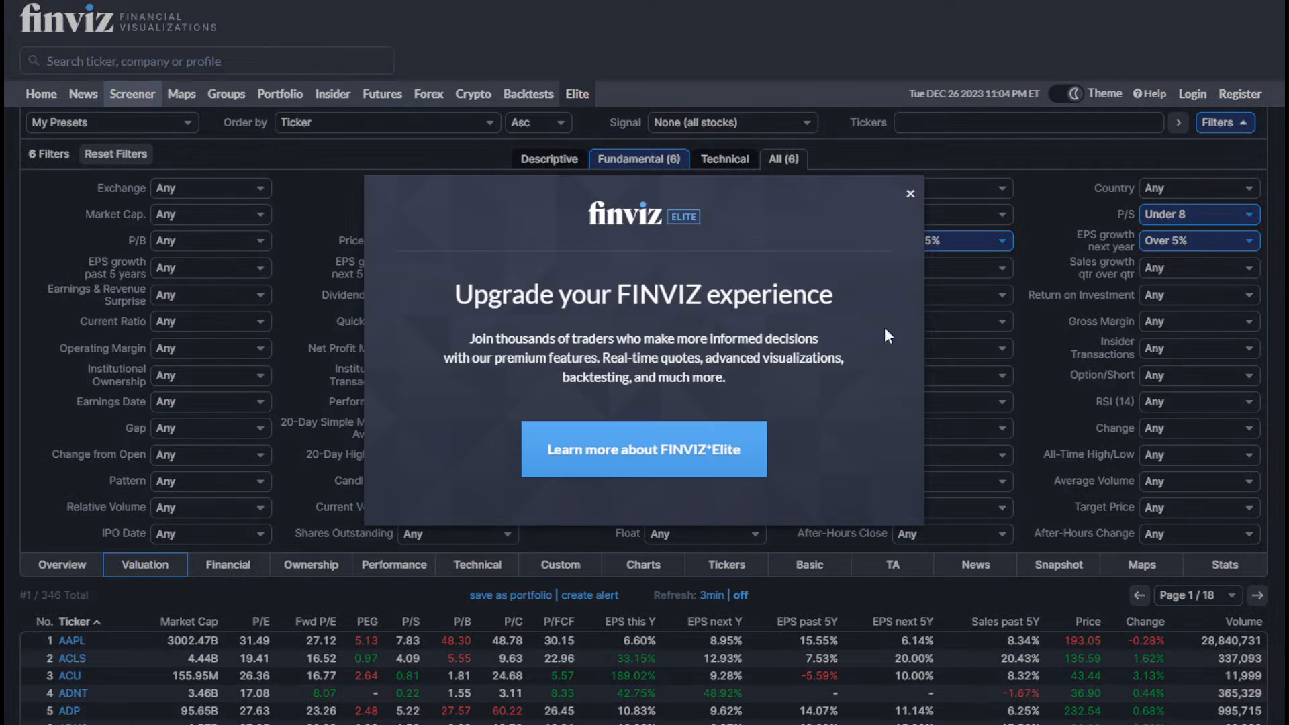
pyautogui.click(910, 193)
# Step: Review the AAPL row and the other stocks that pass the valuation filters, including the number of matches and result pages
pyautogui.scroll(-1, 230, 366)
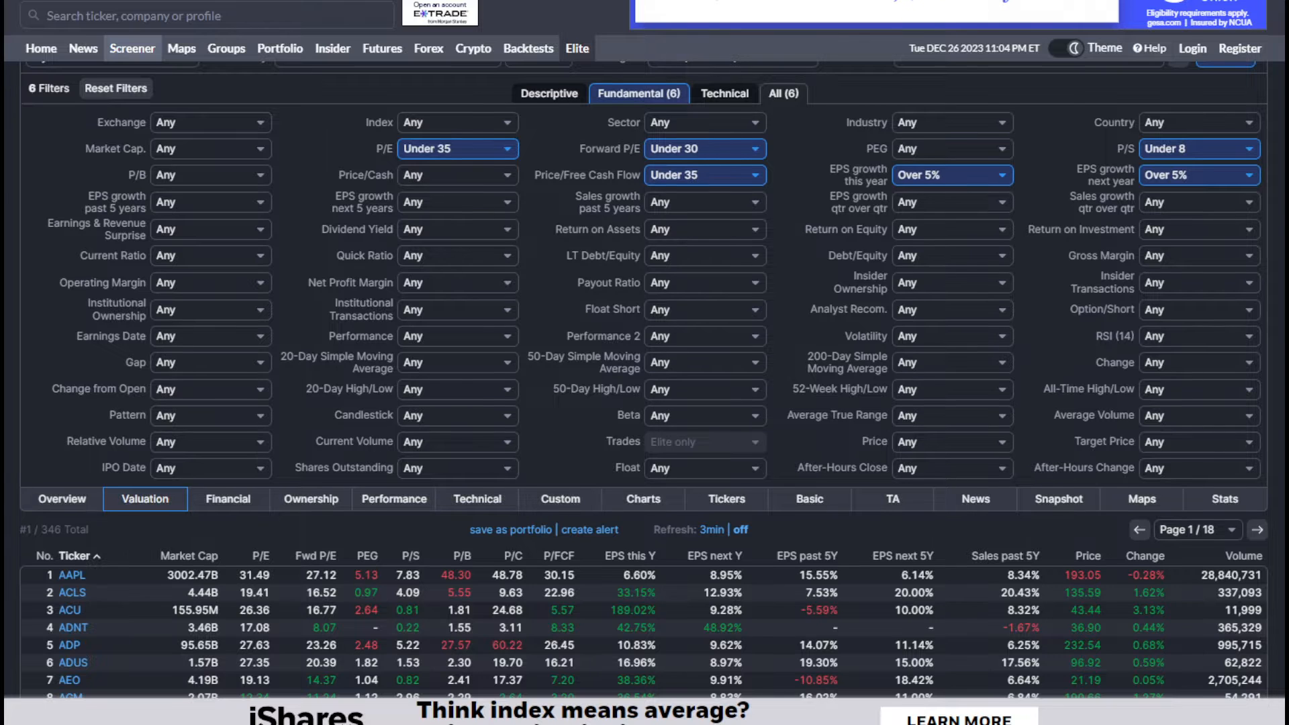
pyautogui.scroll(-2, 121, 484)
pyautogui.moveTo(127, 463)
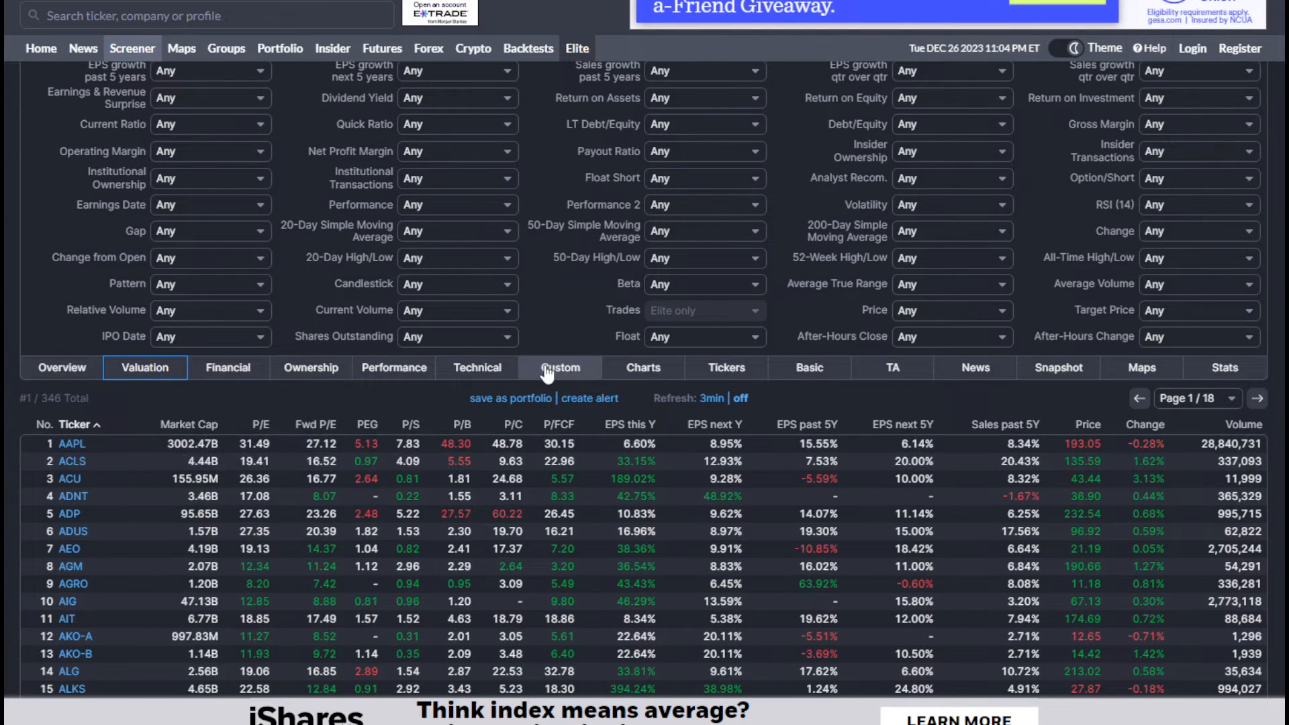
pyautogui.moveTo(67, 451)
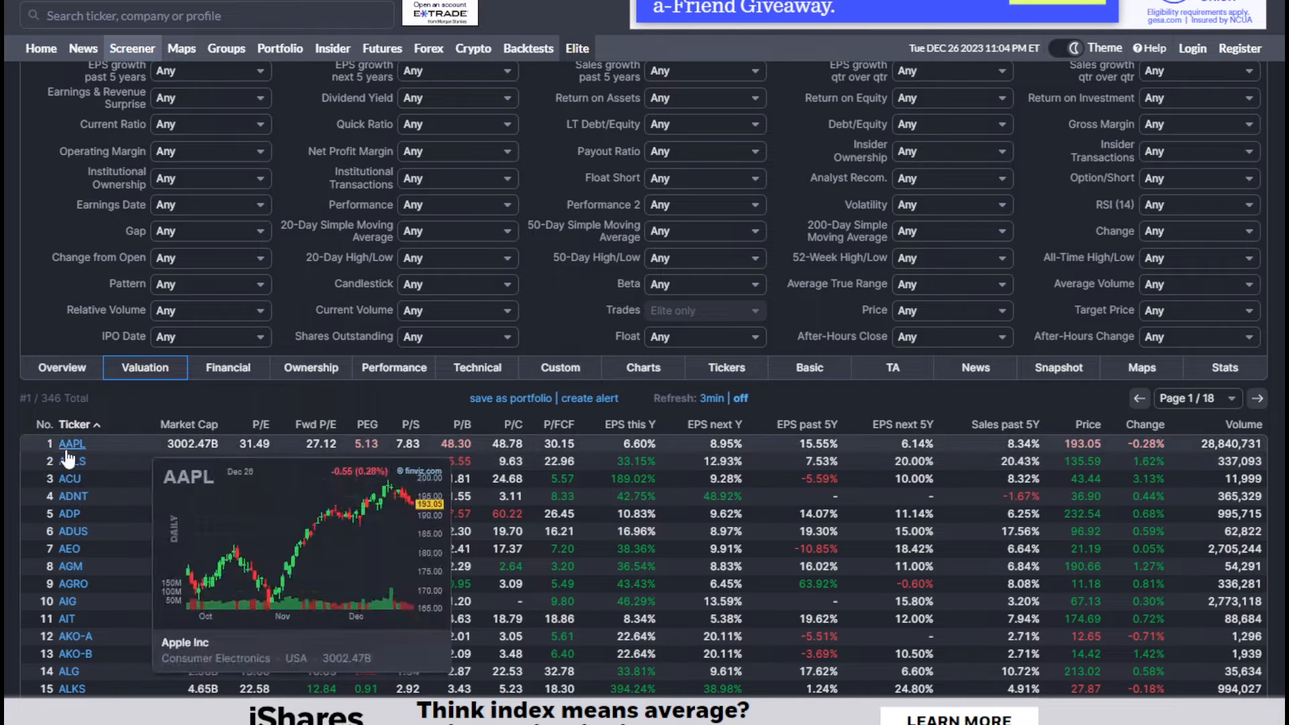
pyautogui.scroll(-4, 521, 380)
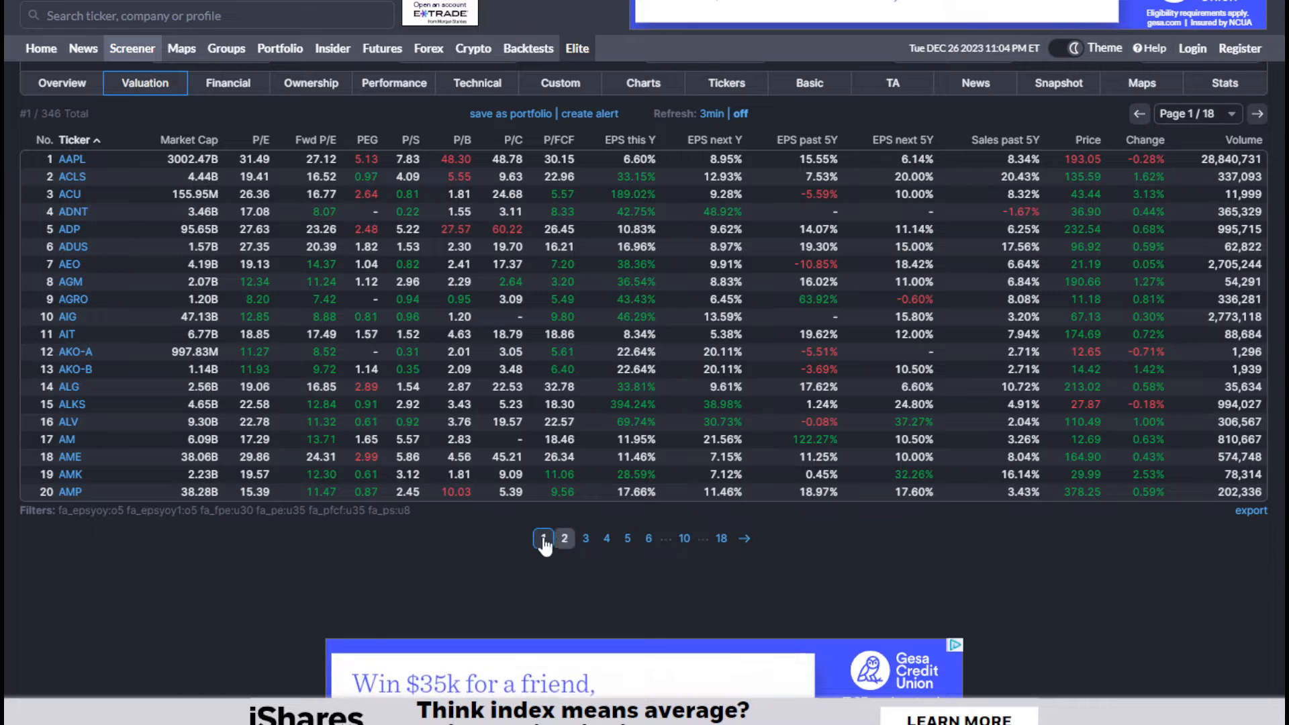
pyautogui.scroll(3, 716, 544)
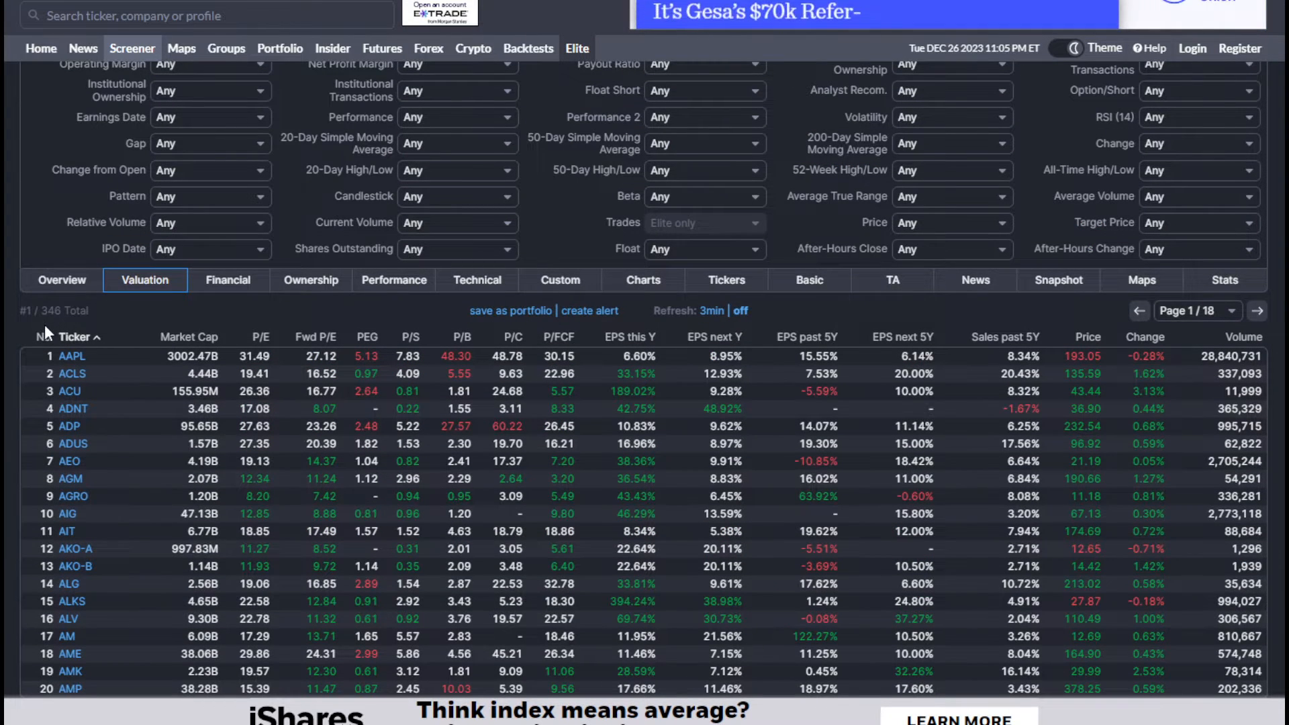
pyautogui.scroll(1, 490, 341)
pyautogui.scroll(2, 490, 342)
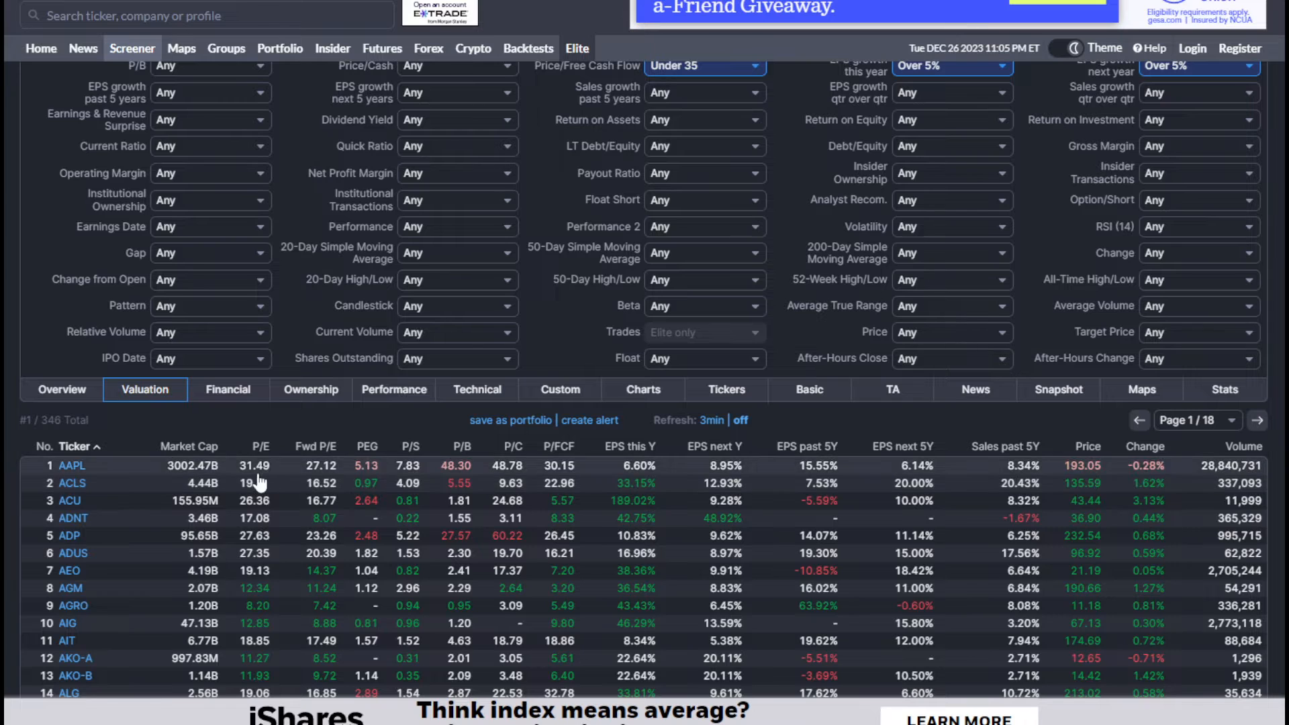
# Step: Switch the results table to the Financial view and check AAPL's dividend
pyautogui.click(227, 387)
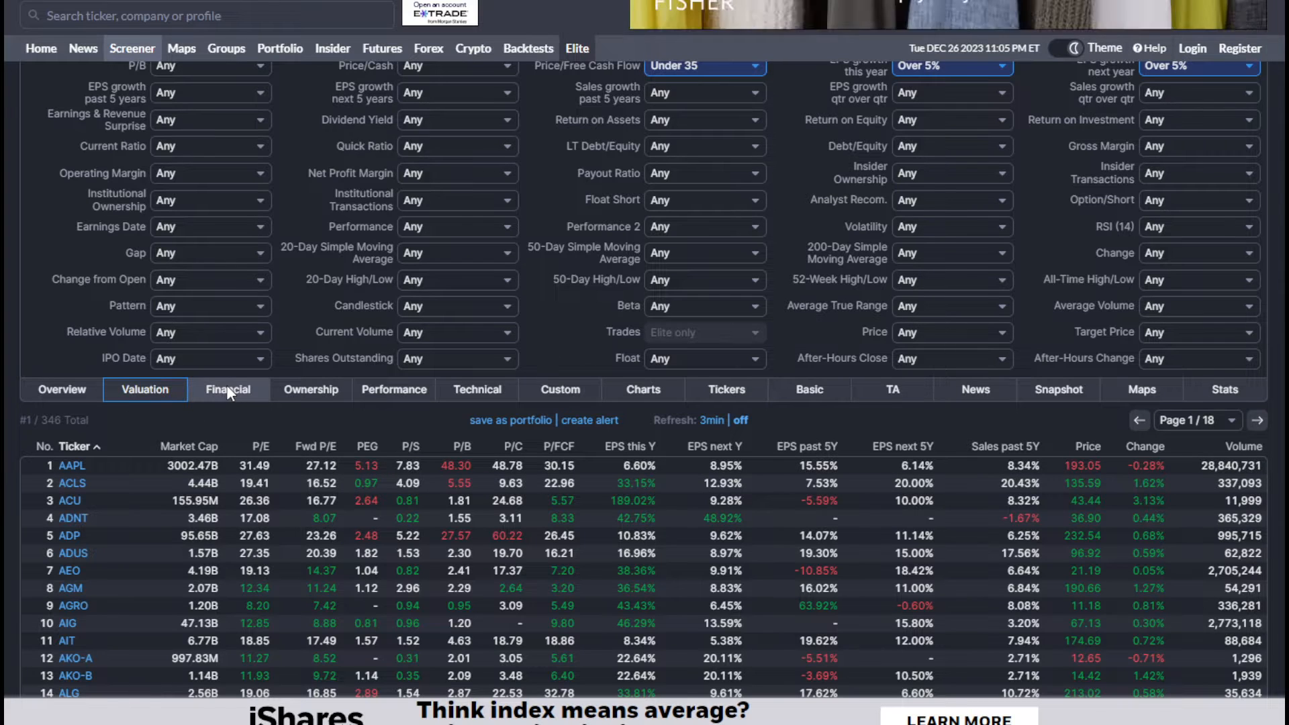
pyautogui.scroll(-2, 302, 403)
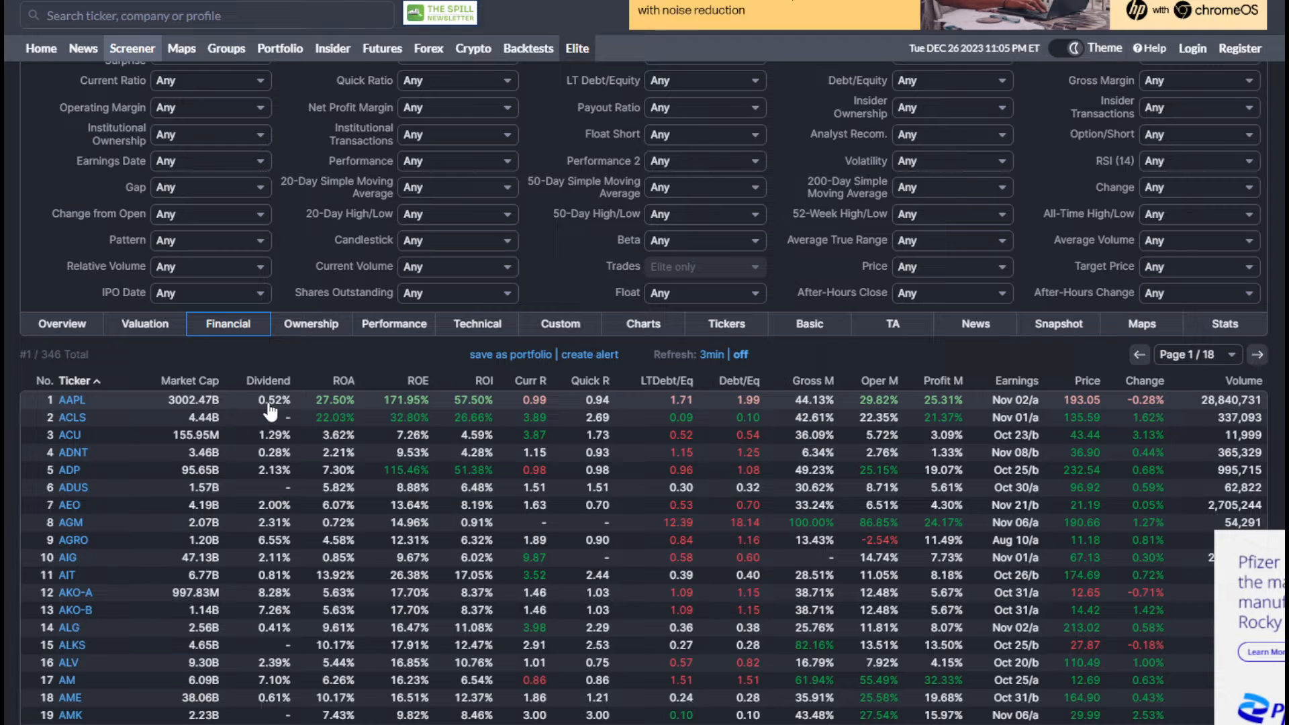
pyautogui.scroll(1, 272, 411)
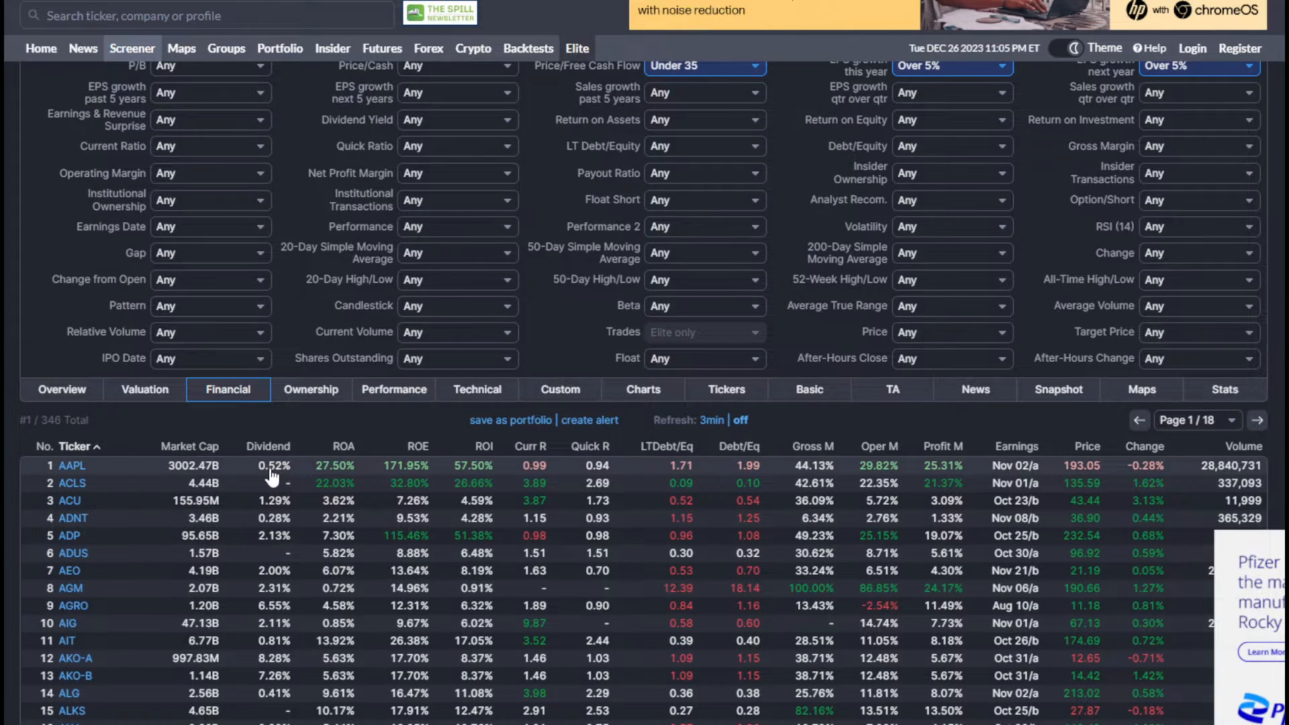
# Step: Set the Dividend Yield filter to Positive (>0%) and look over the narrowed results
pyautogui.scroll(1, 272, 475)
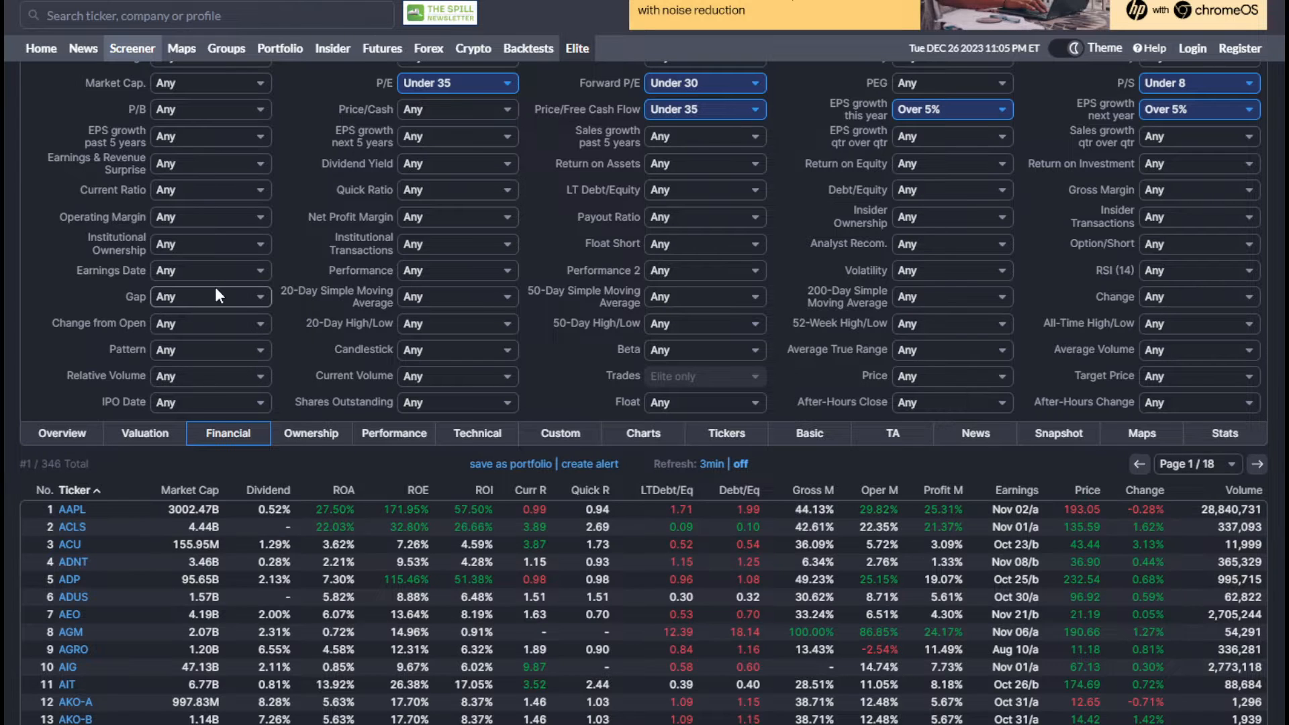
pyautogui.scroll(1, 214, 287)
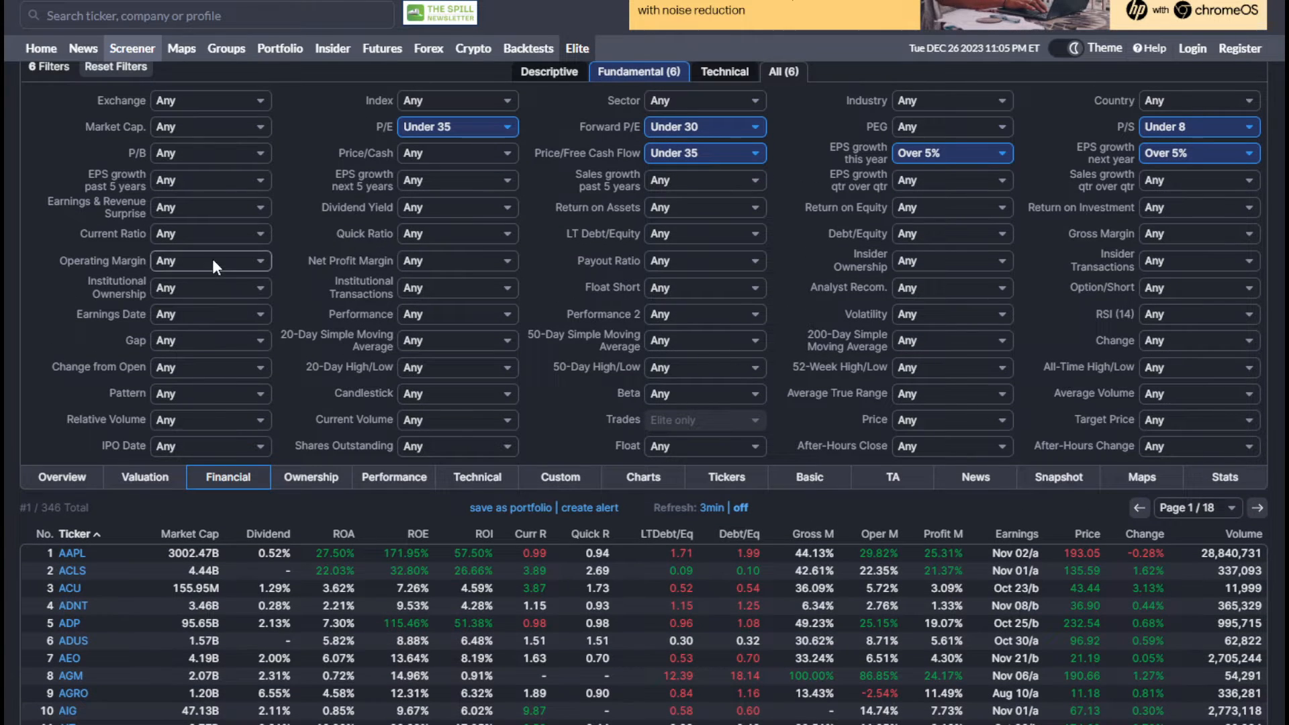
pyautogui.moveTo(384, 179)
pyautogui.click(447, 206)
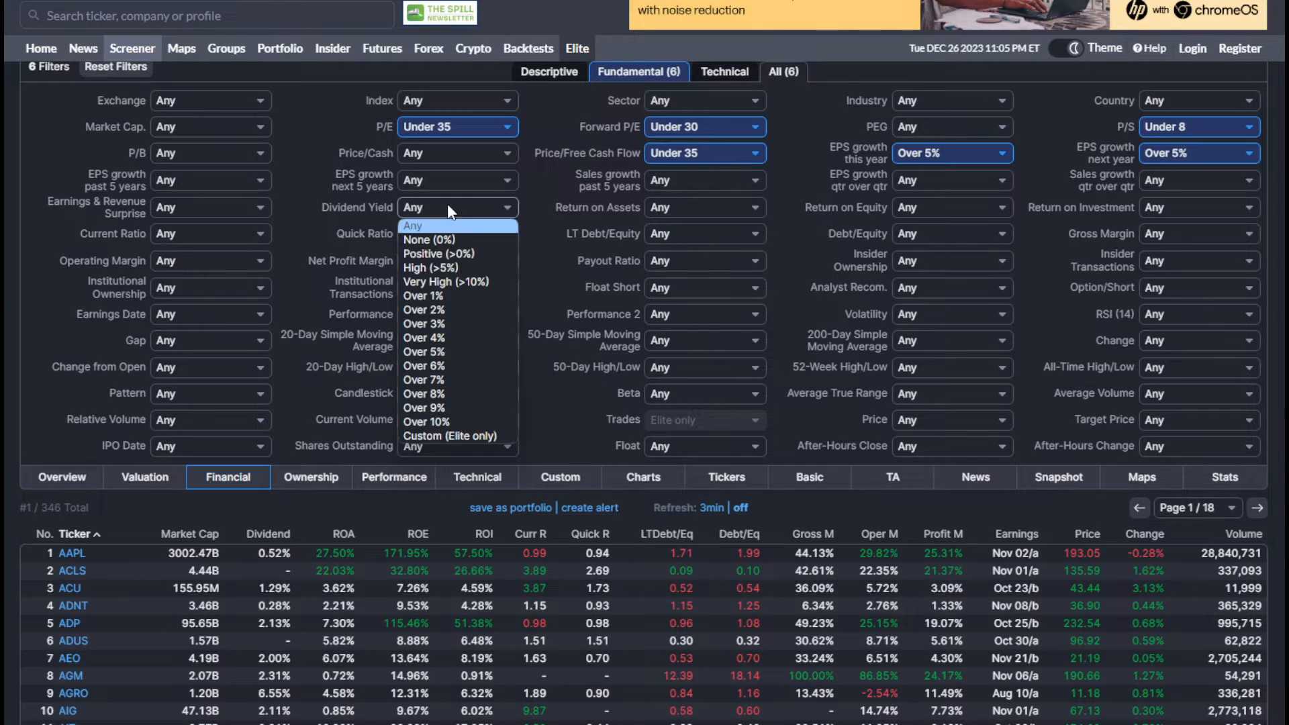
pyautogui.click(481, 257)
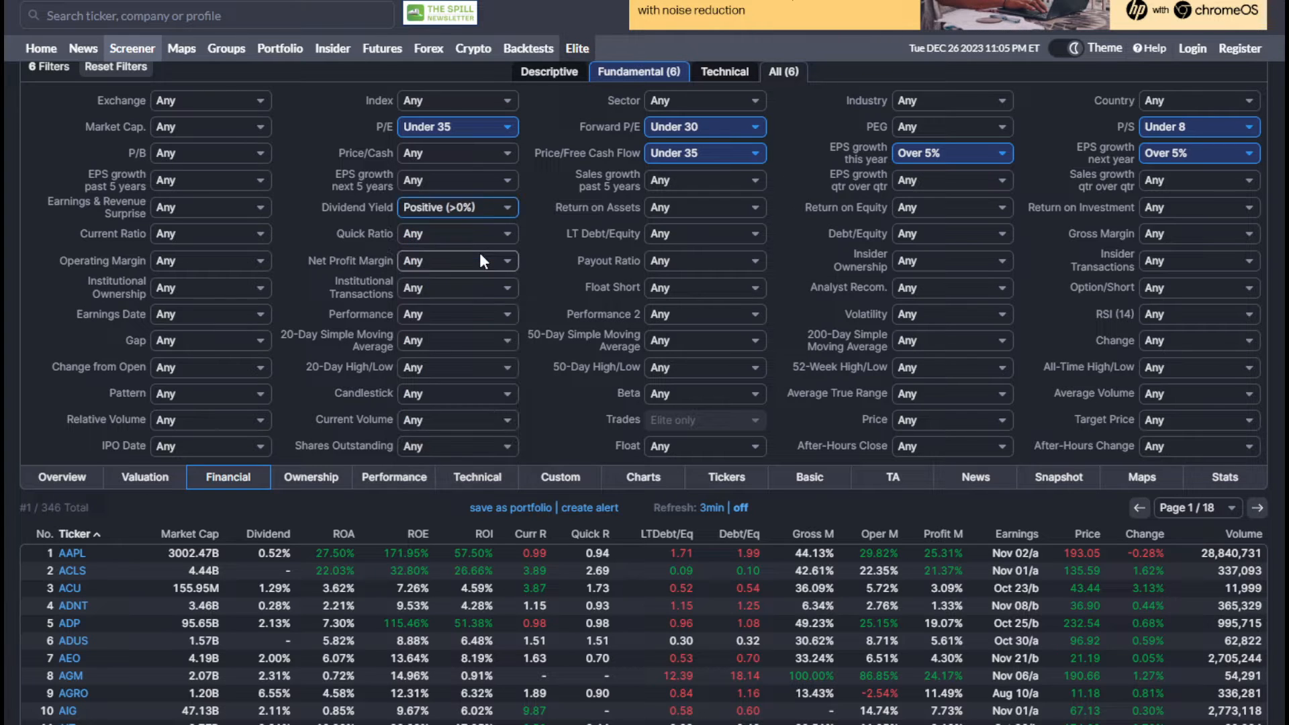
pyautogui.scroll(-3, 480, 253)
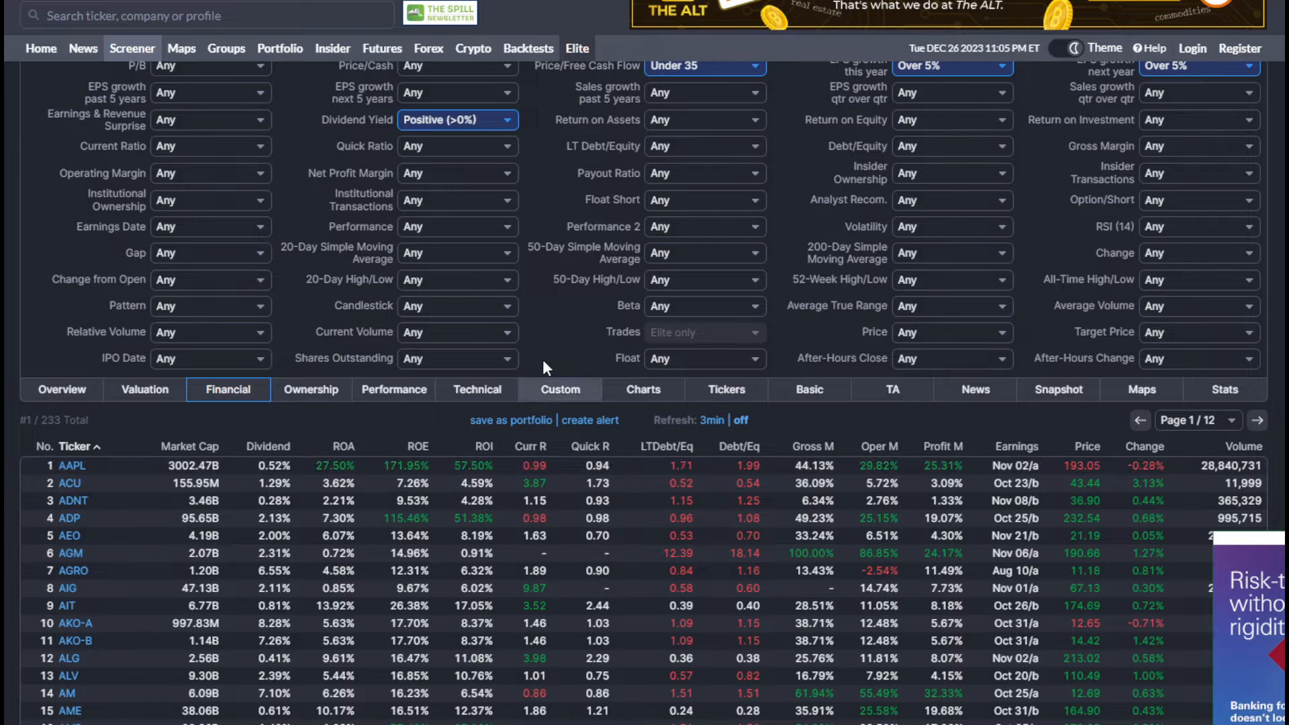
# Step: Try limiting the Return on Assets filter to Over +25% and examine the stocks listed alongside AAPL
pyautogui.scroll(3, 541, 349)
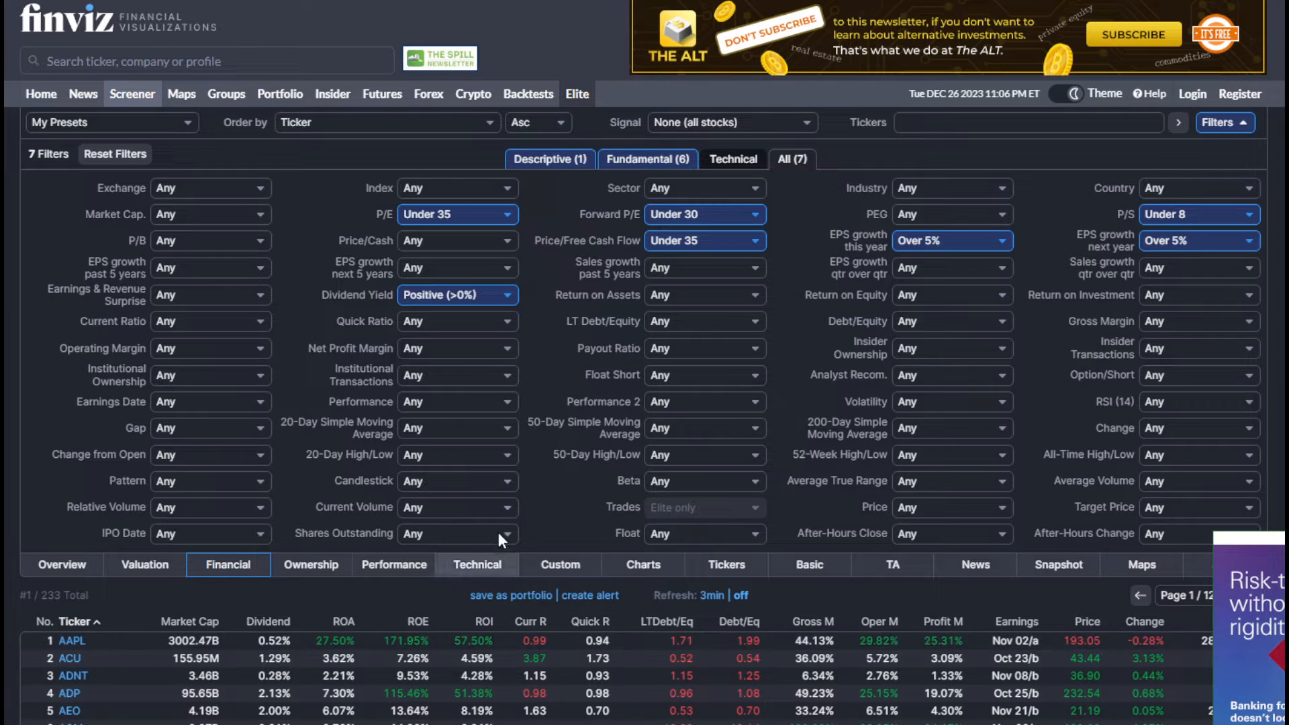
pyautogui.click(701, 296)
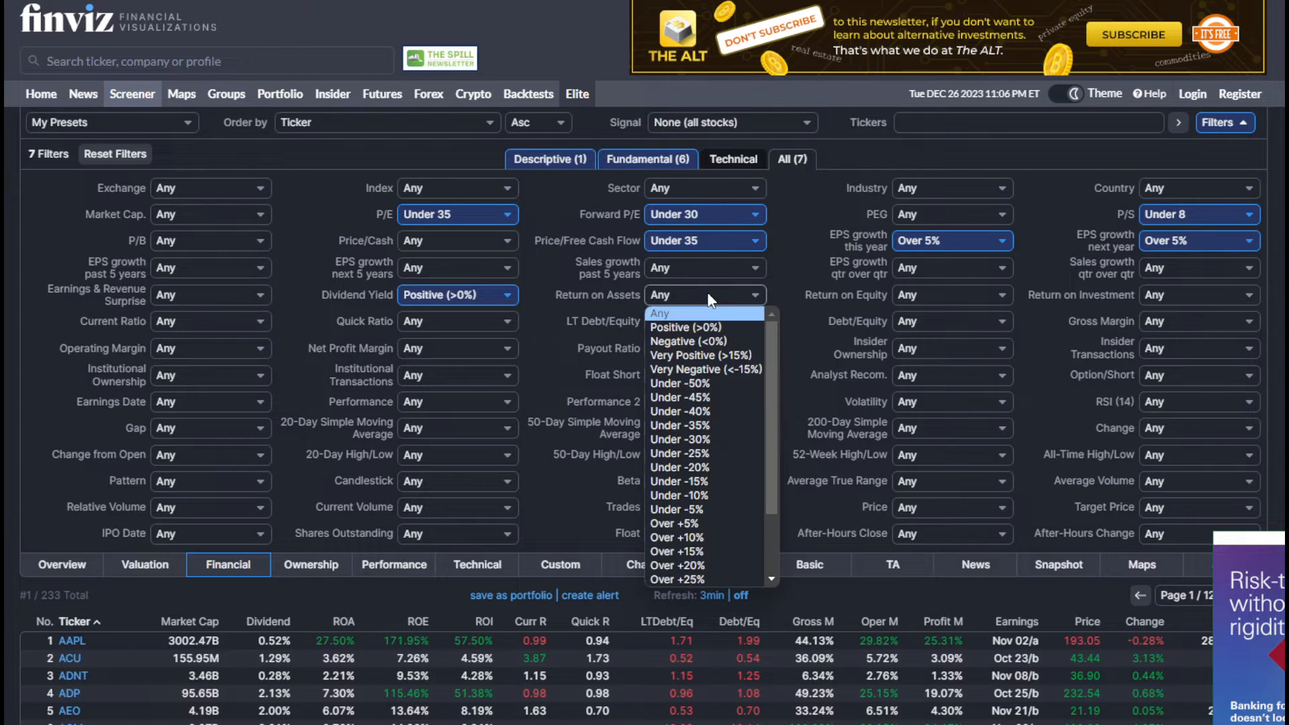
pyautogui.scroll(-2, 738, 423)
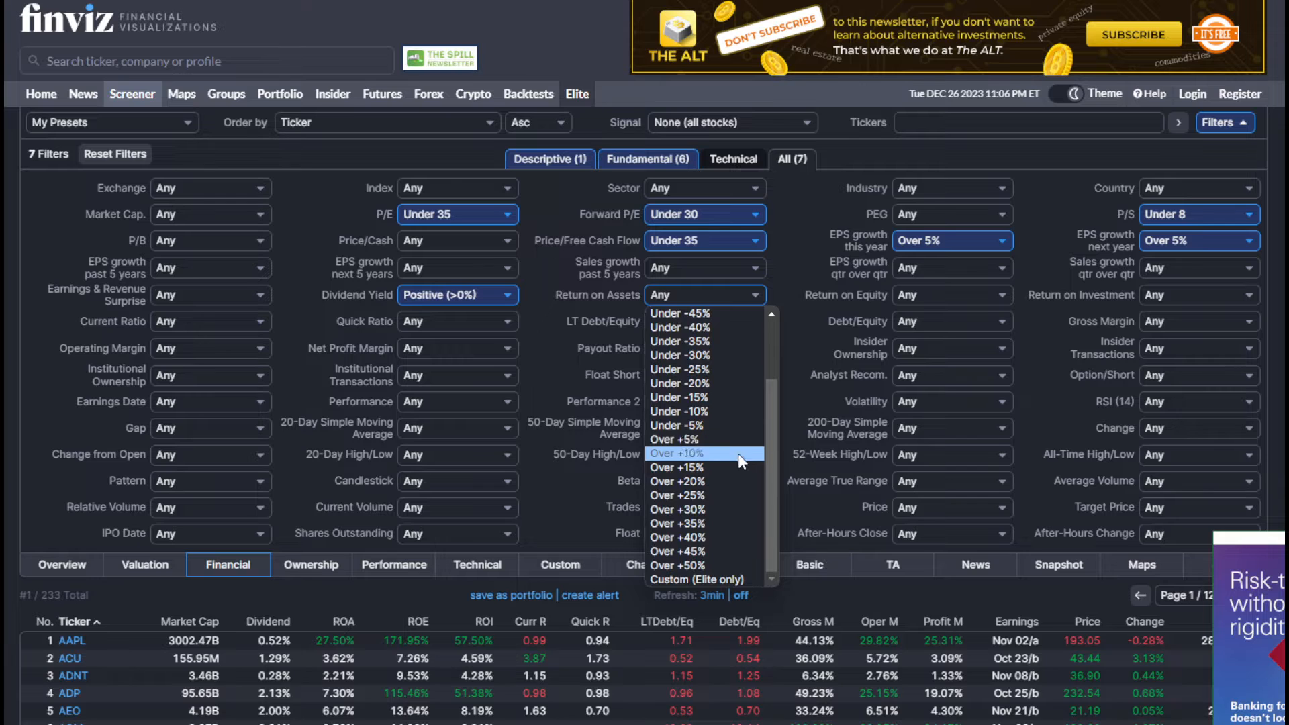
pyautogui.click(714, 495)
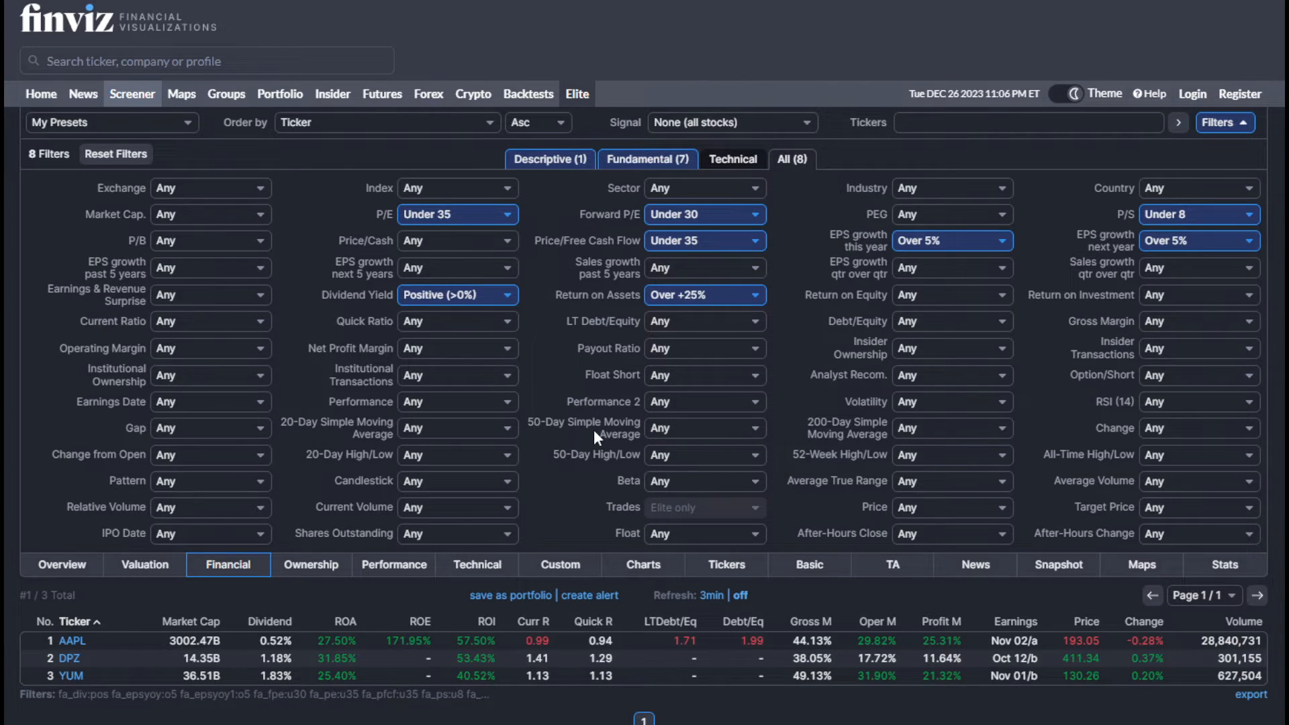
pyautogui.scroll(-1, 595, 436)
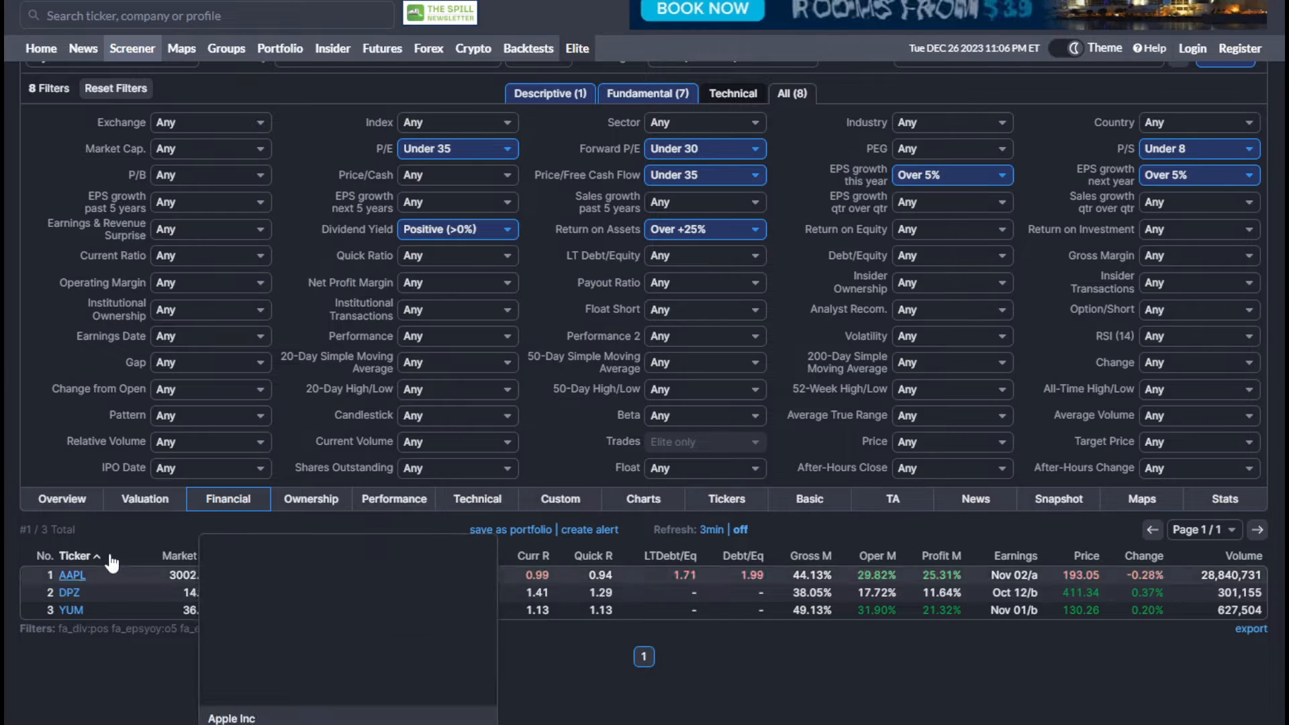
pyautogui.moveTo(113, 584)
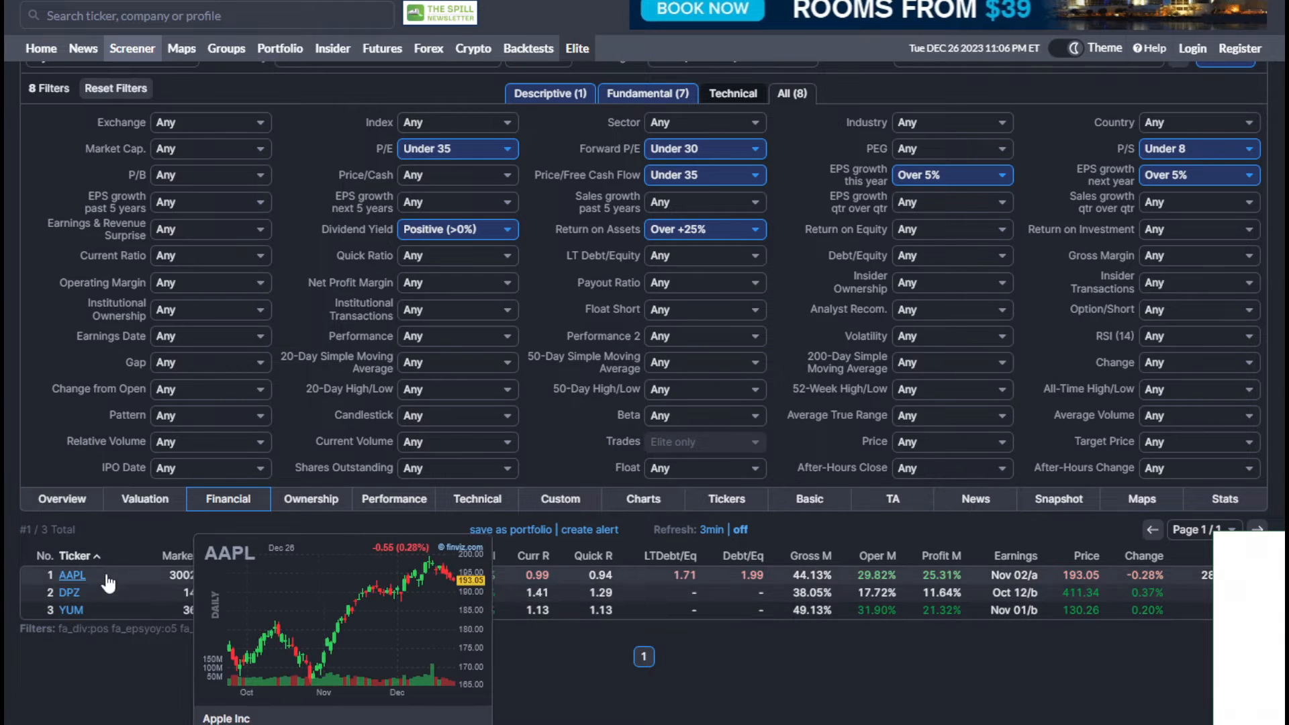
pyautogui.moveTo(83, 599)
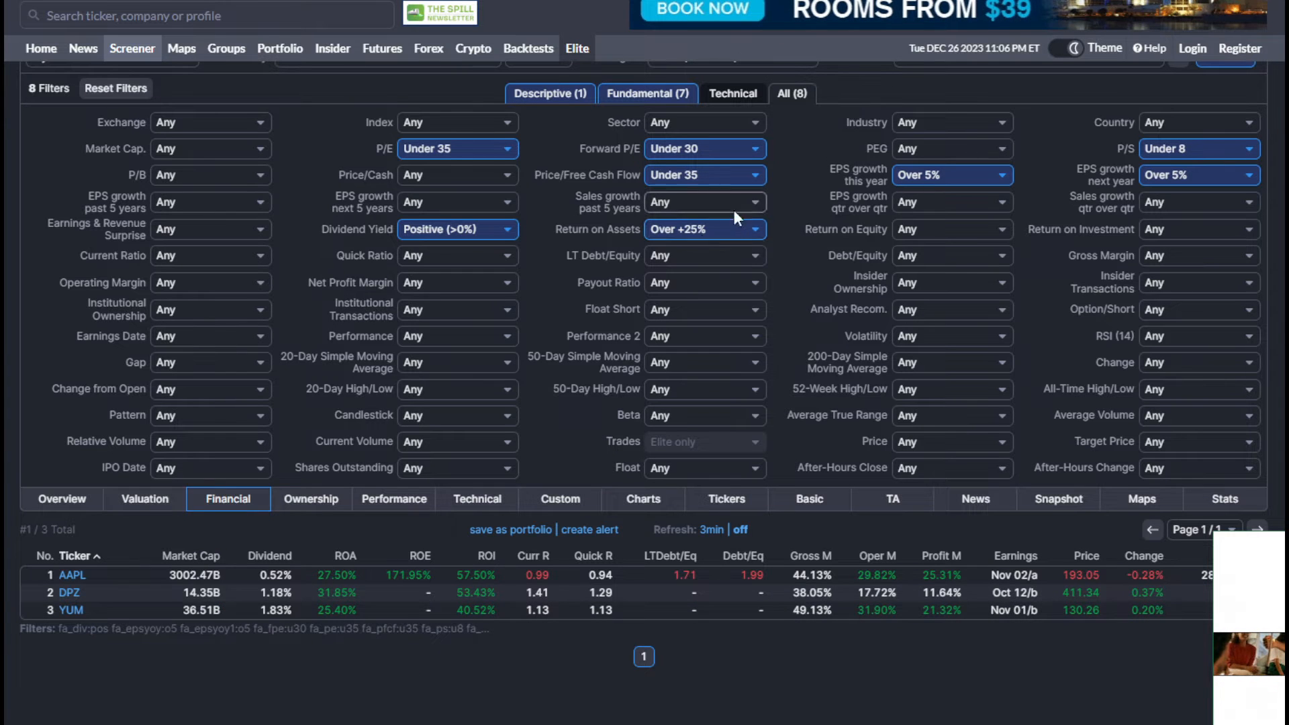
# Step: Reset the Return on Assets filter to Any and look over the restored results
pyautogui.click(739, 228)
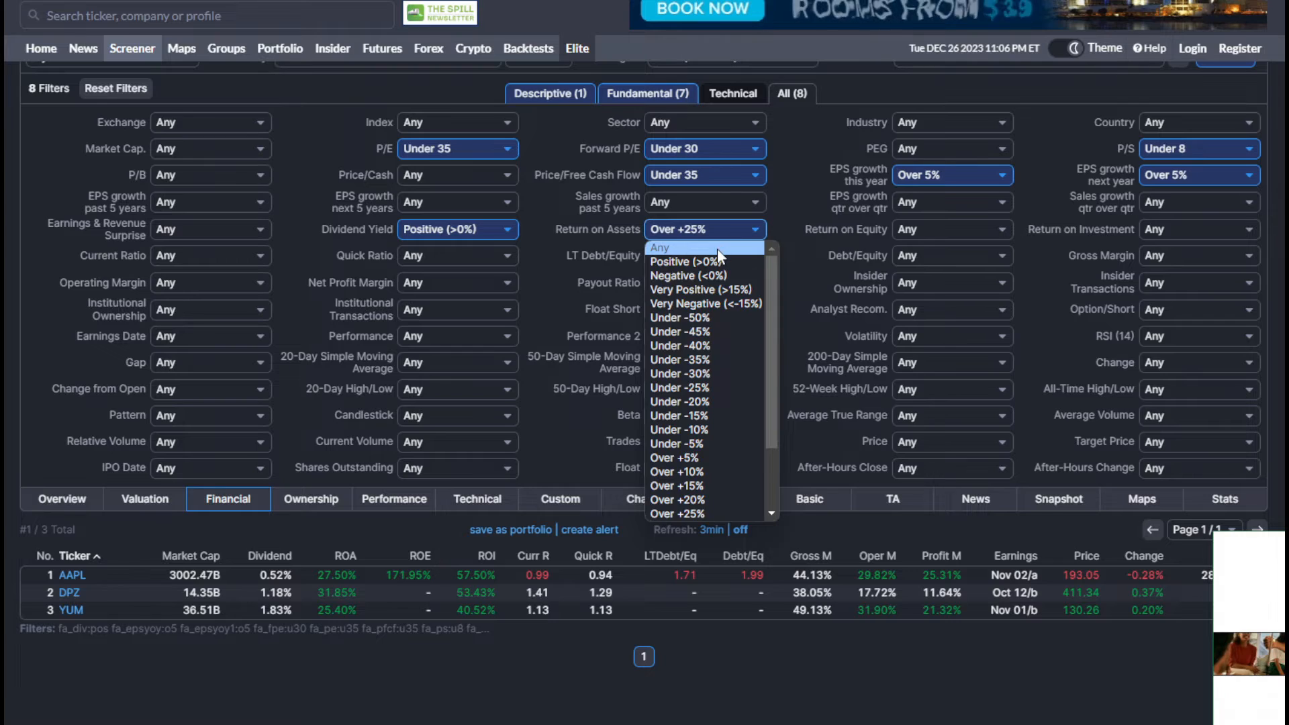
pyautogui.click(717, 249)
pyautogui.scroll(-3, 605, 282)
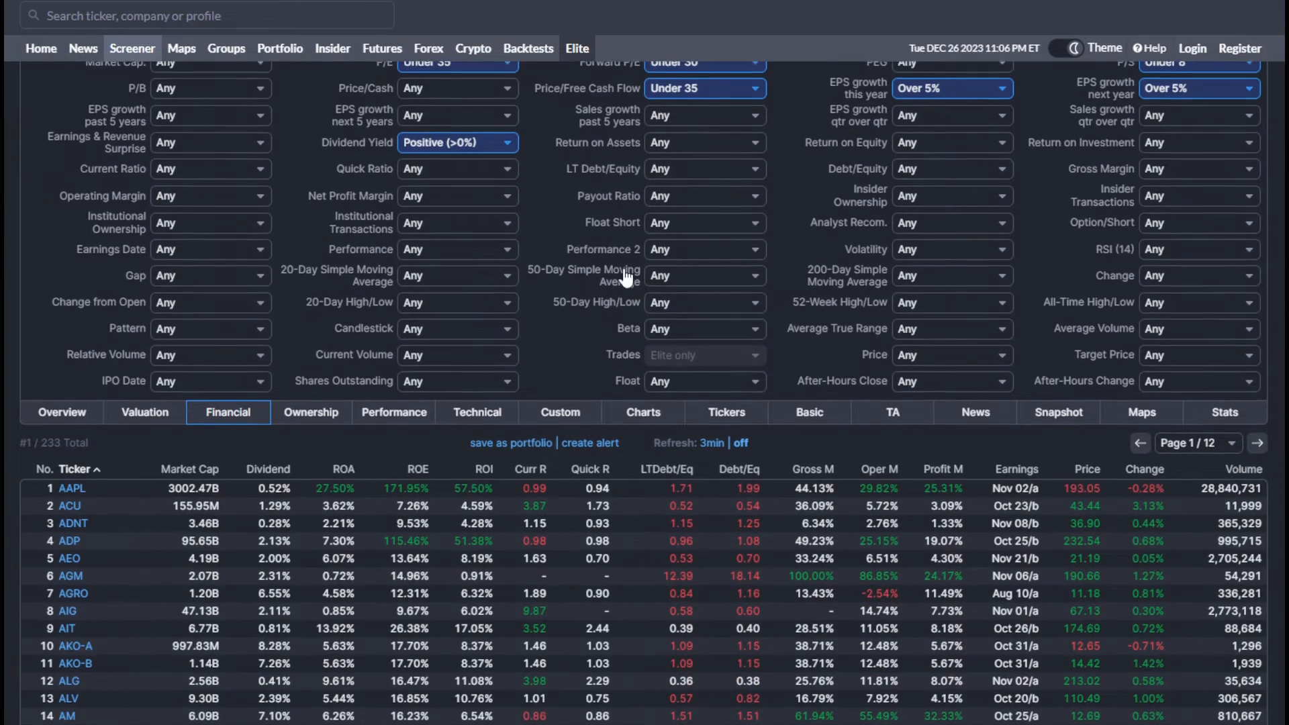
pyautogui.scroll(3, 625, 271)
pyautogui.scroll(-1, 625, 272)
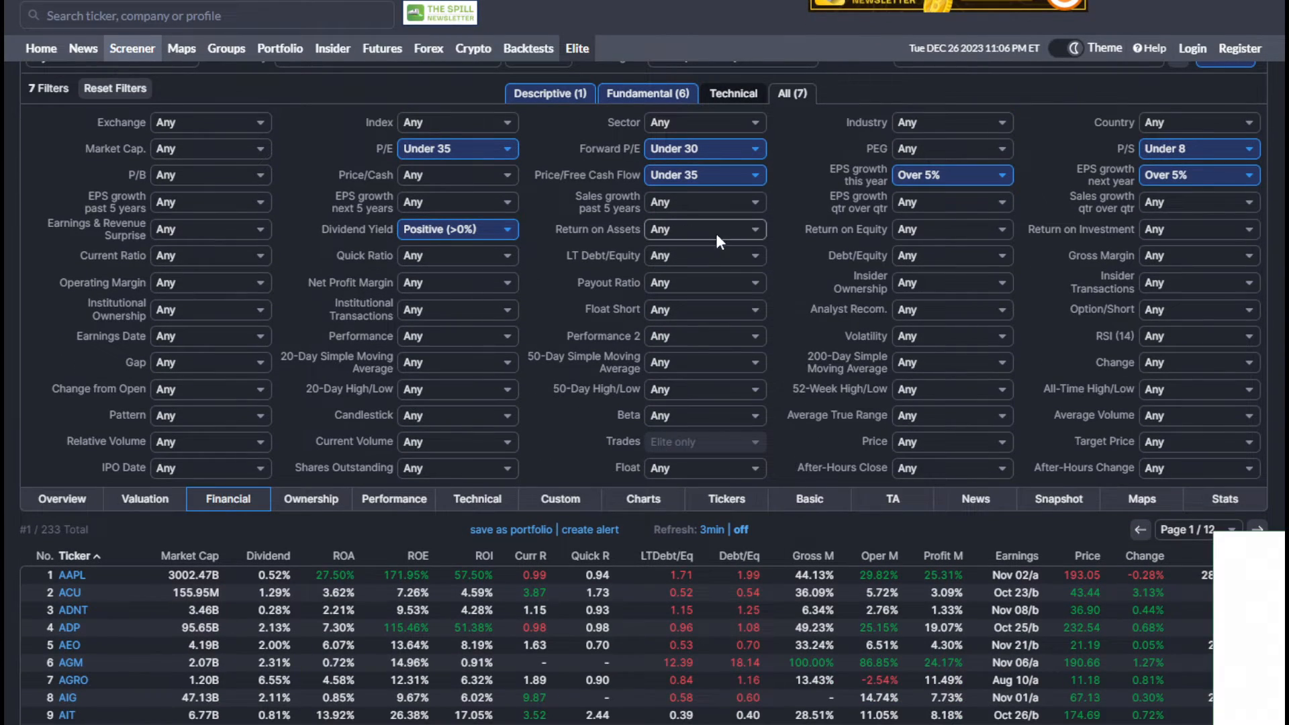
# Step: Check the ROE figures in the results and set the Return on Equity filter to Positive (>0%)
pyautogui.scroll(-2, 488, 358)
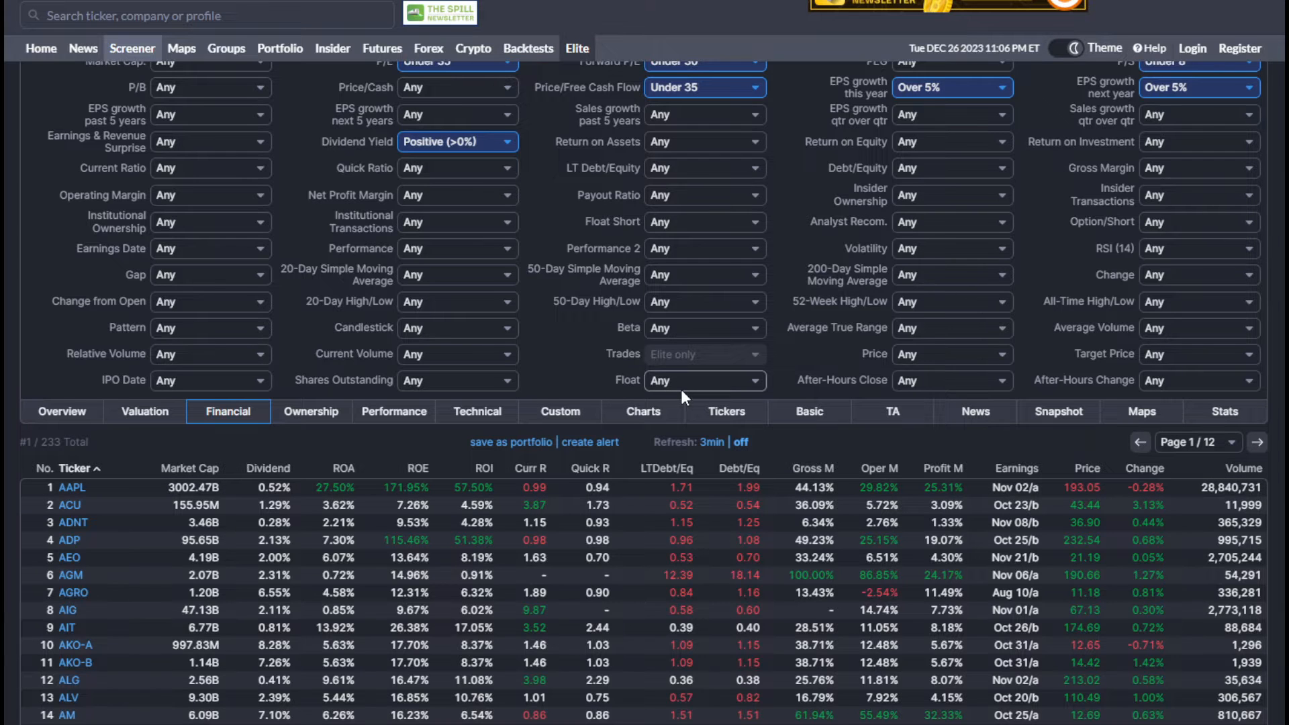
pyautogui.click(973, 142)
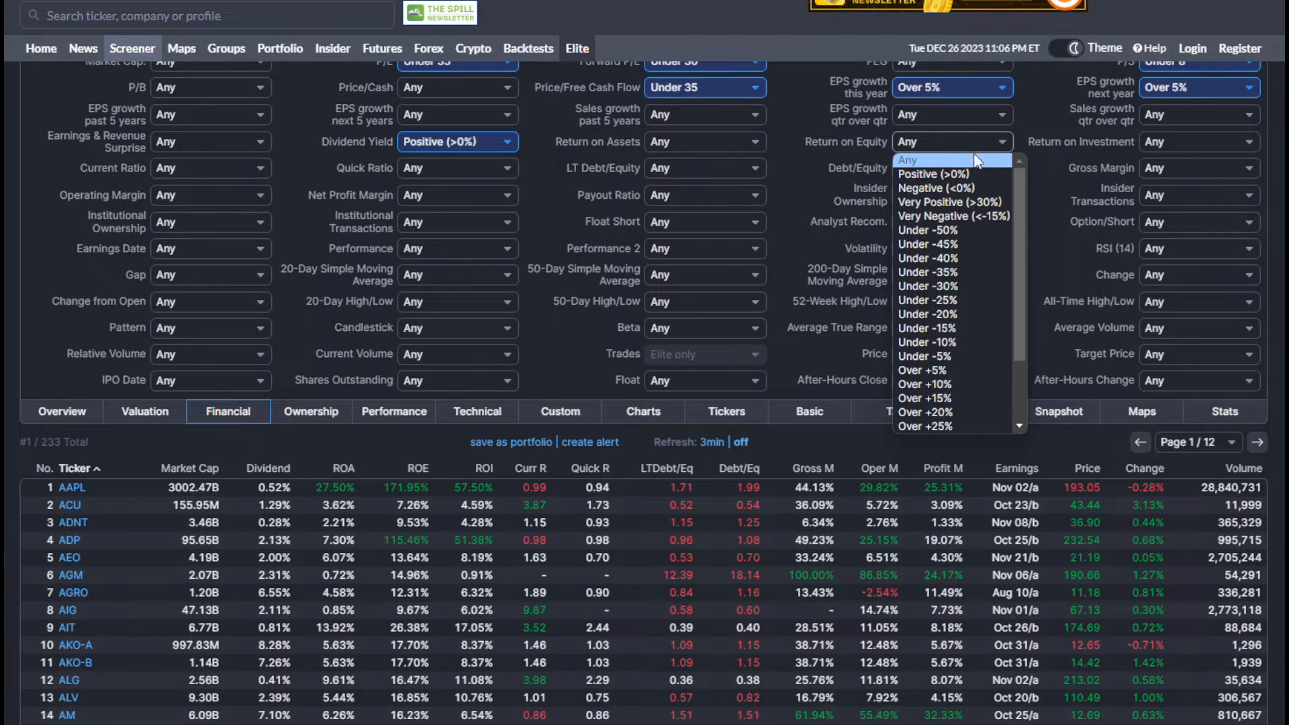
pyautogui.click(981, 173)
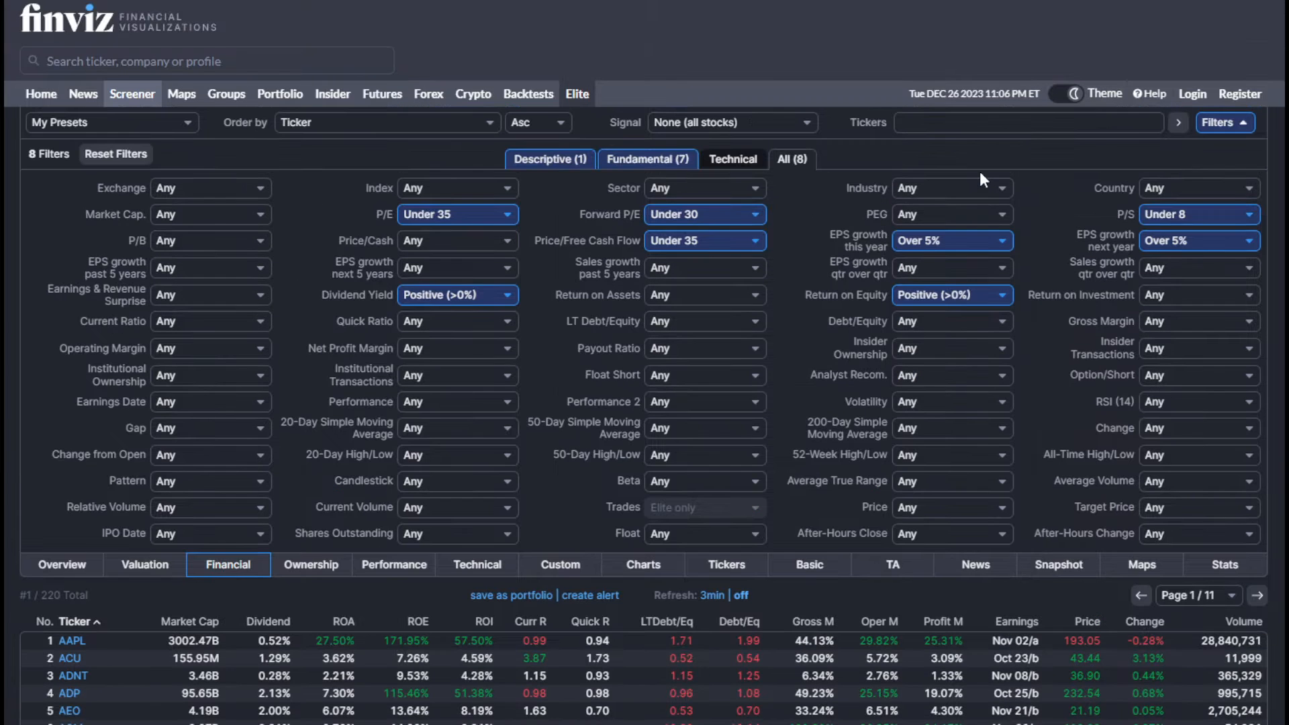
# Step: Compare AAPL's ROA with the other results and set the Return on Assets filter to Positive (>0%)
pyautogui.scroll(-2, 759, 296)
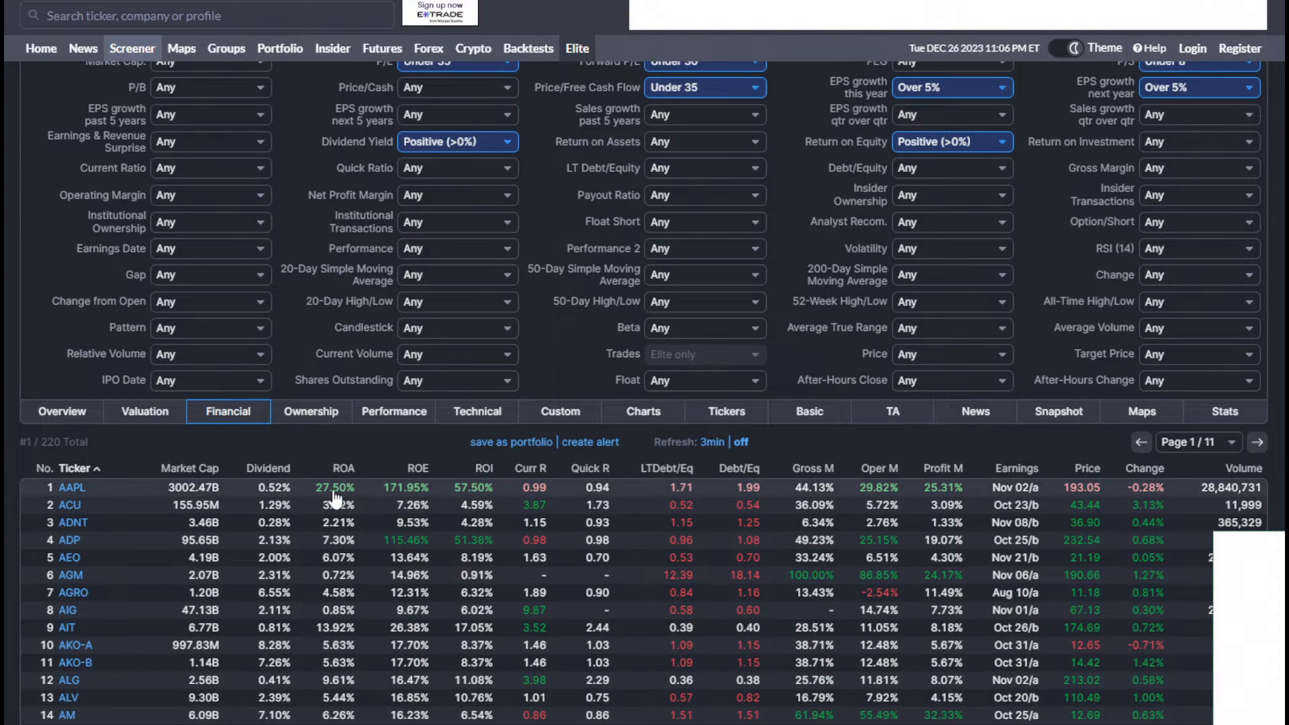
pyautogui.scroll(-2, 365, 587)
pyautogui.scroll(2, 351, 548)
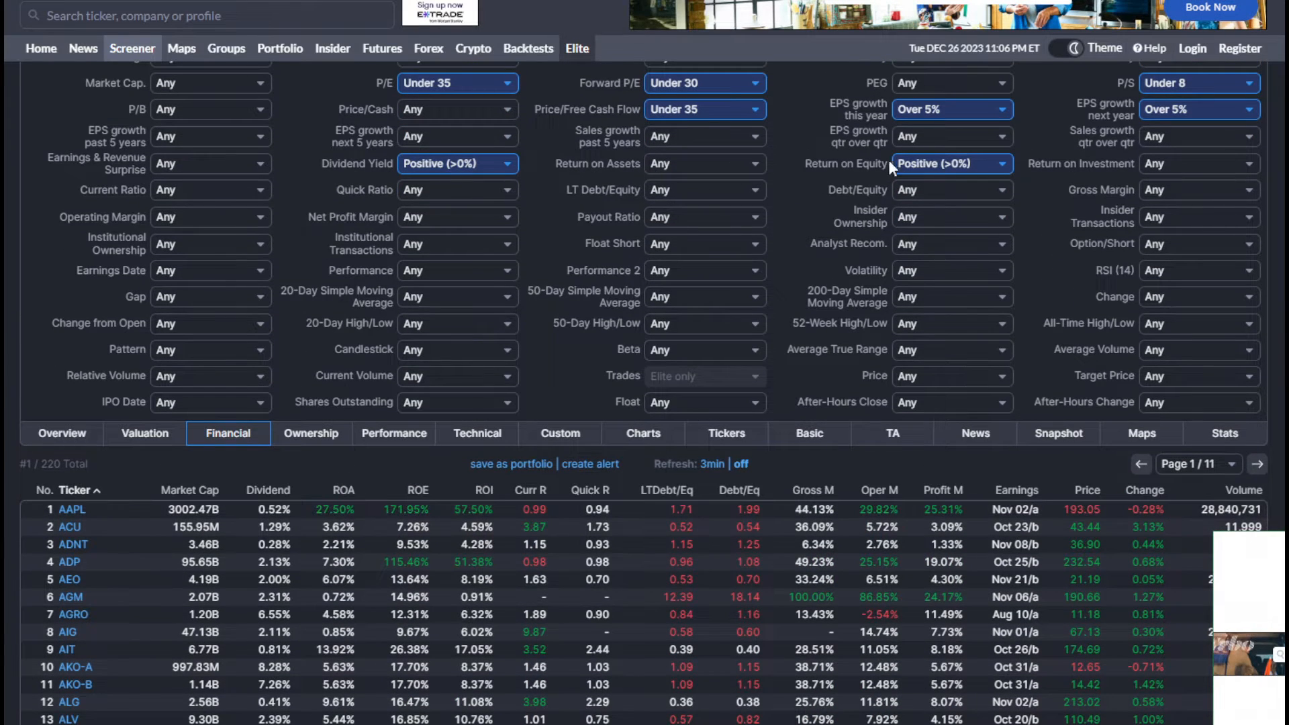
pyautogui.click(684, 165)
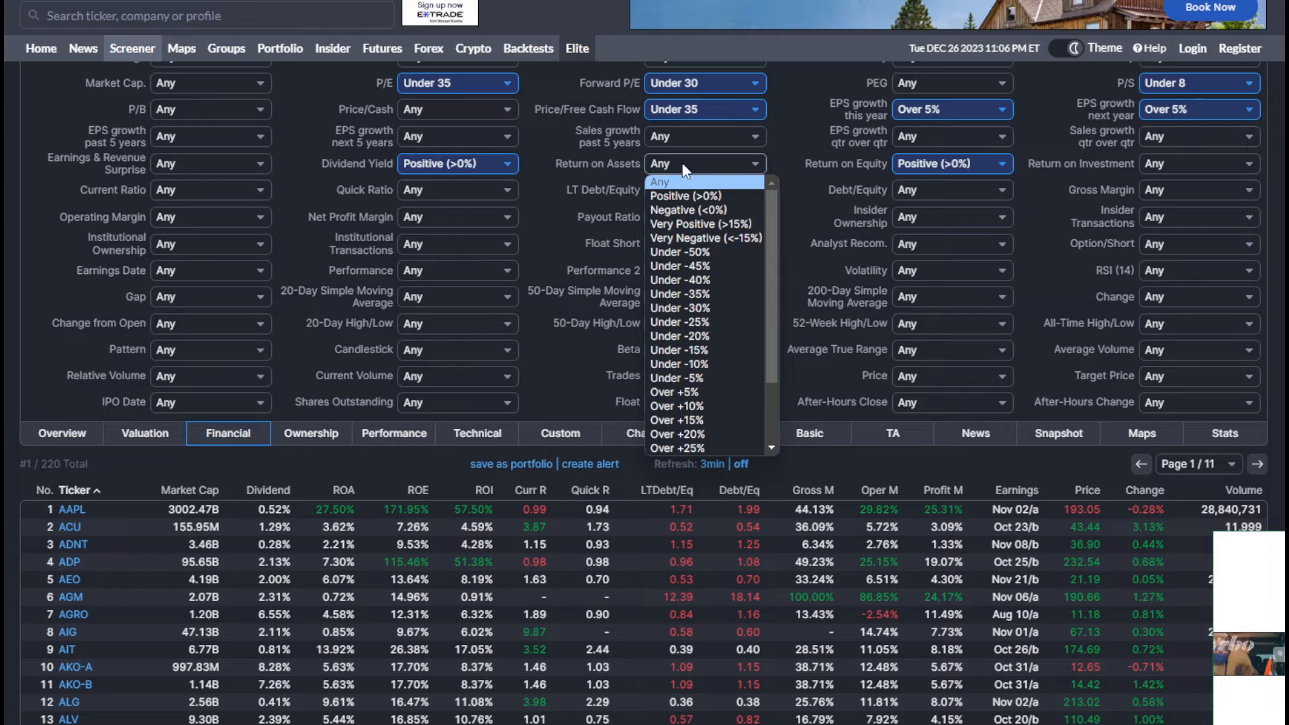
pyautogui.click(726, 195)
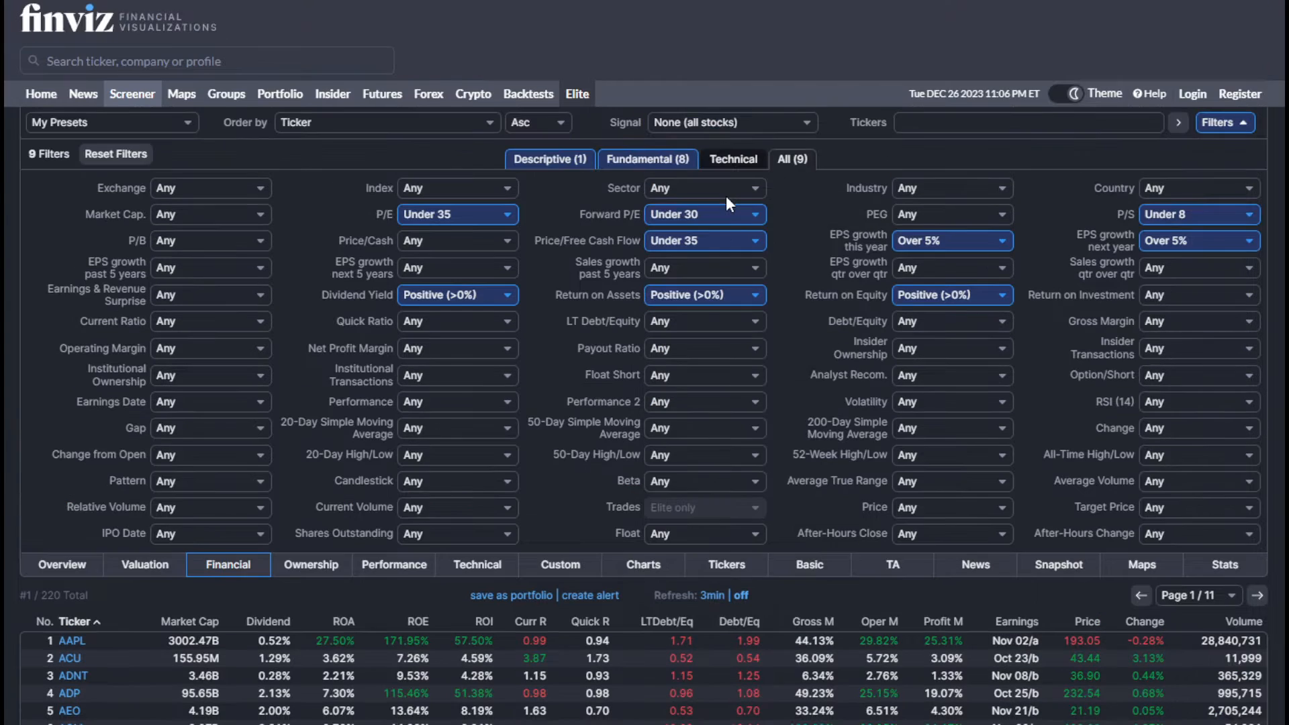
# Step: Check the ROI figures in the results and set the Return on Investment filter to Positive (>0%)
pyautogui.scroll(-5, 706, 212)
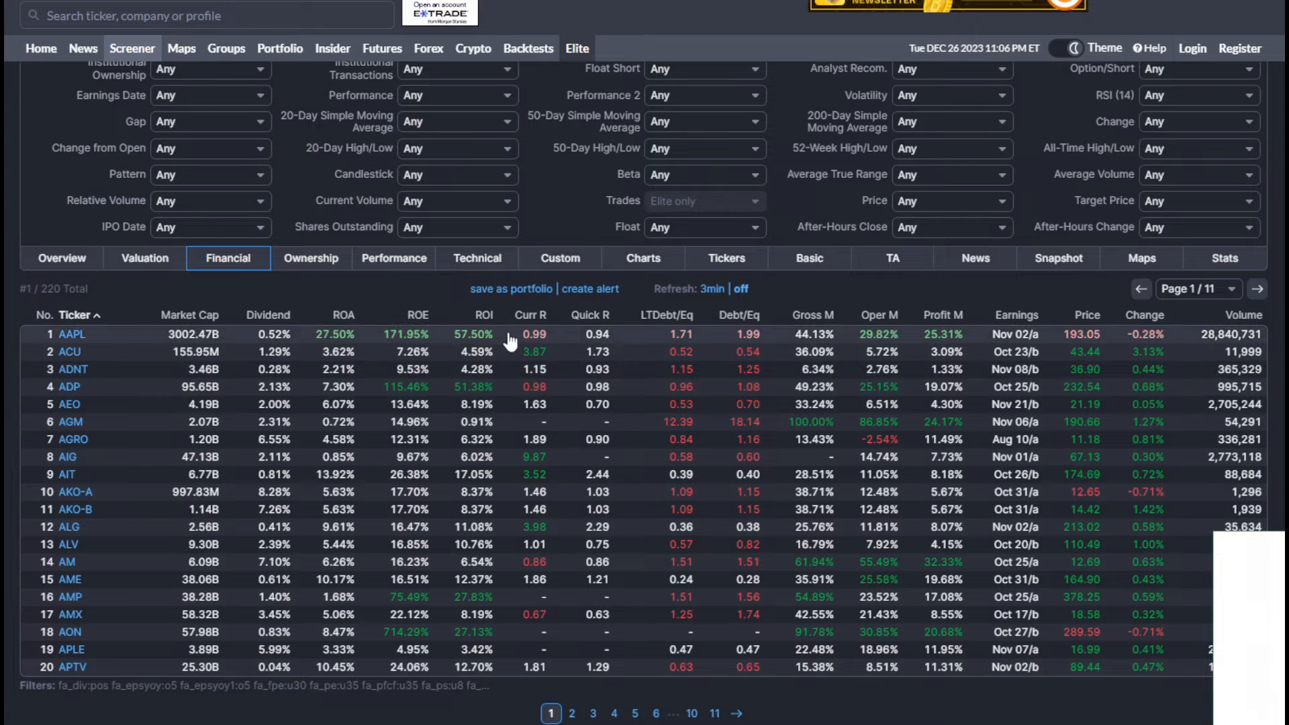
pyautogui.scroll(4, 808, 264)
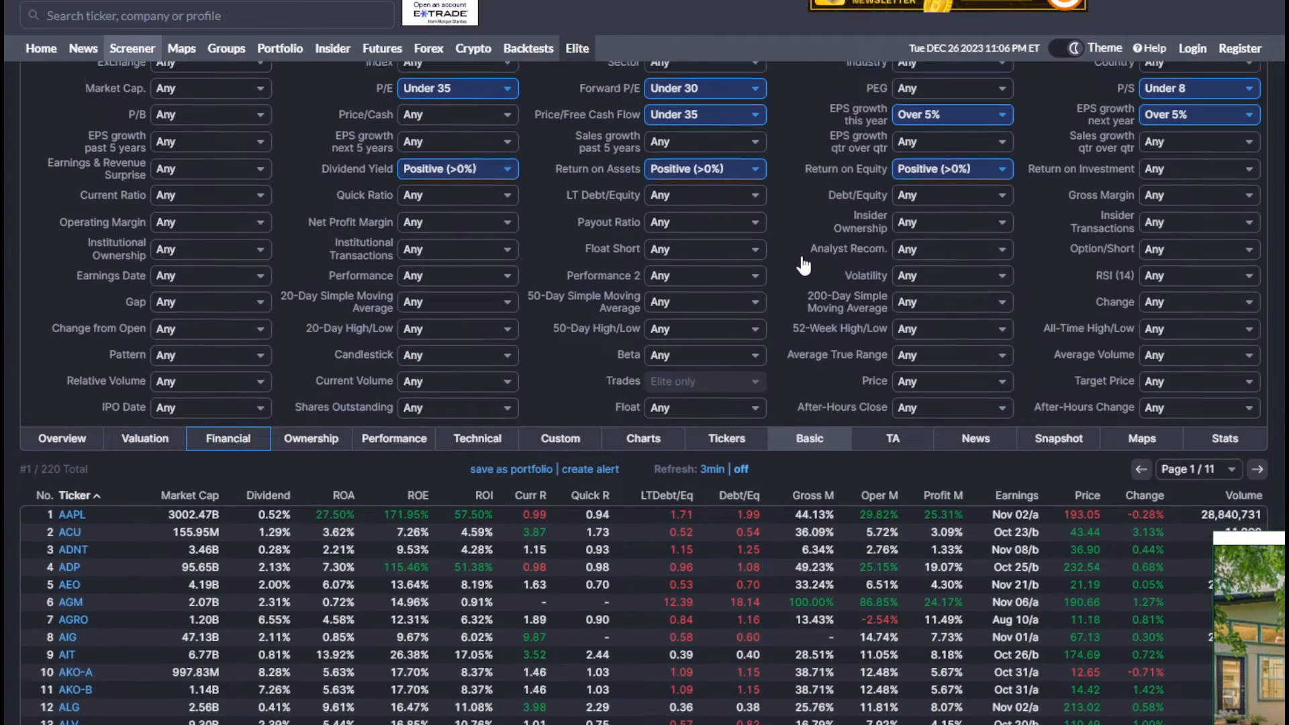
pyautogui.click(1175, 248)
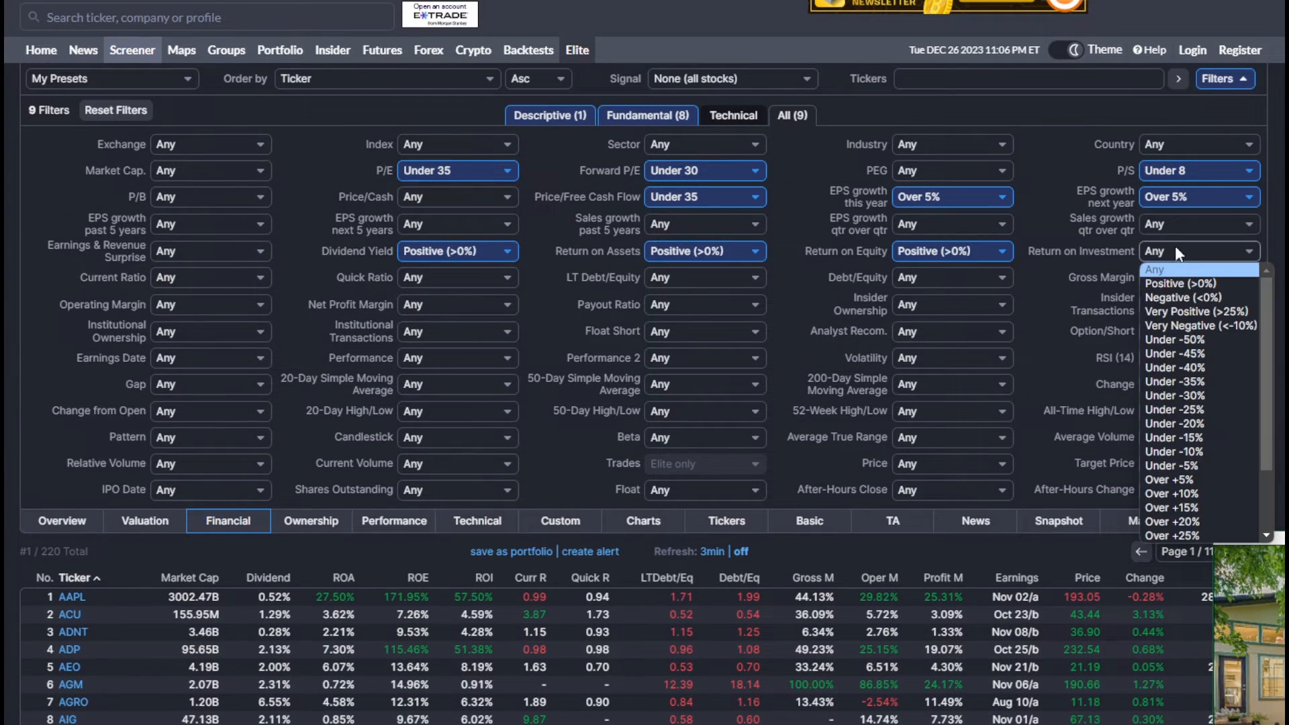
pyautogui.click(1206, 282)
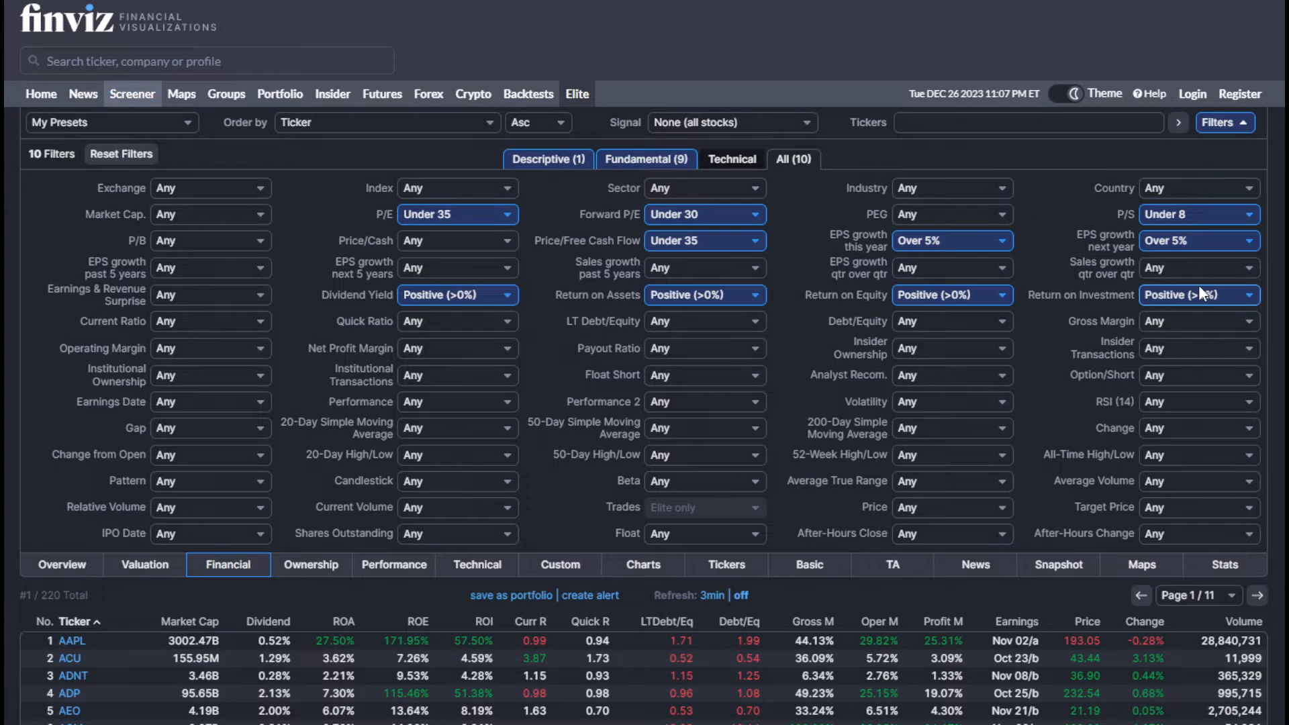
# Step: Show the results in the Performance view and set the Performance filter to YTD Up
pyautogui.scroll(-3, 1189, 281)
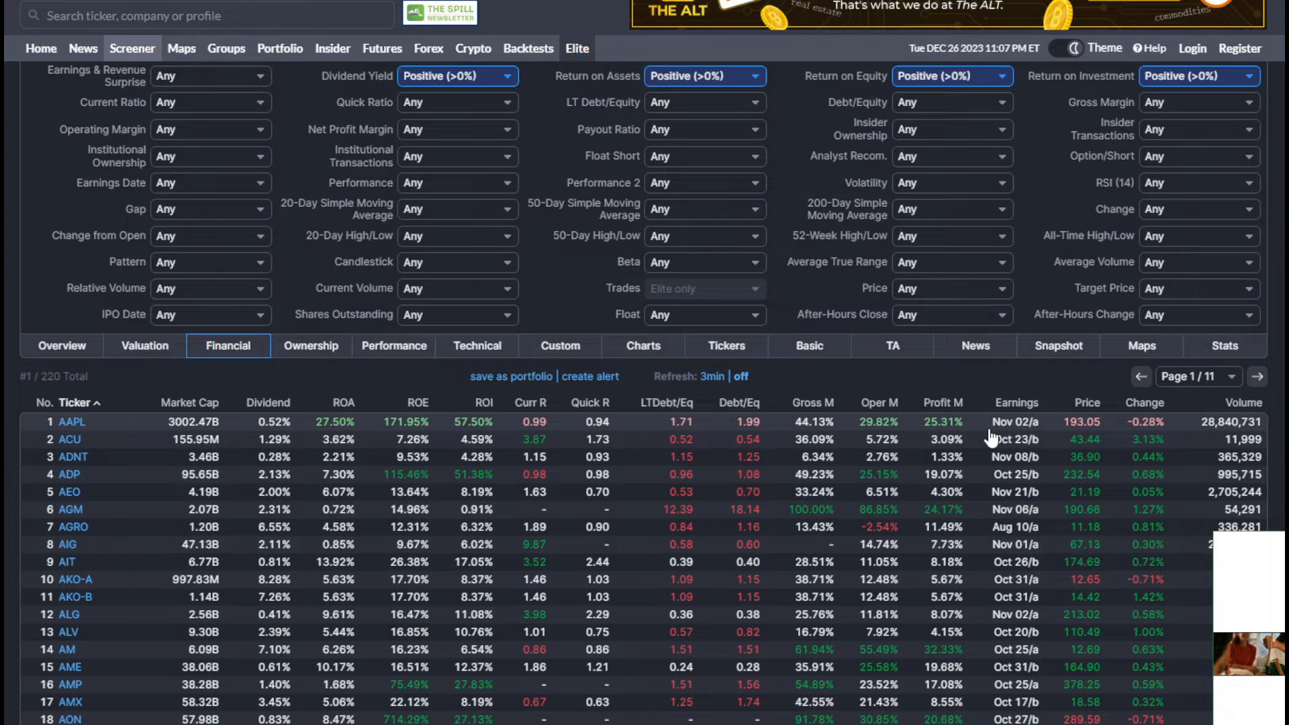
pyautogui.click(400, 350)
pyautogui.scroll(-3, 440, 279)
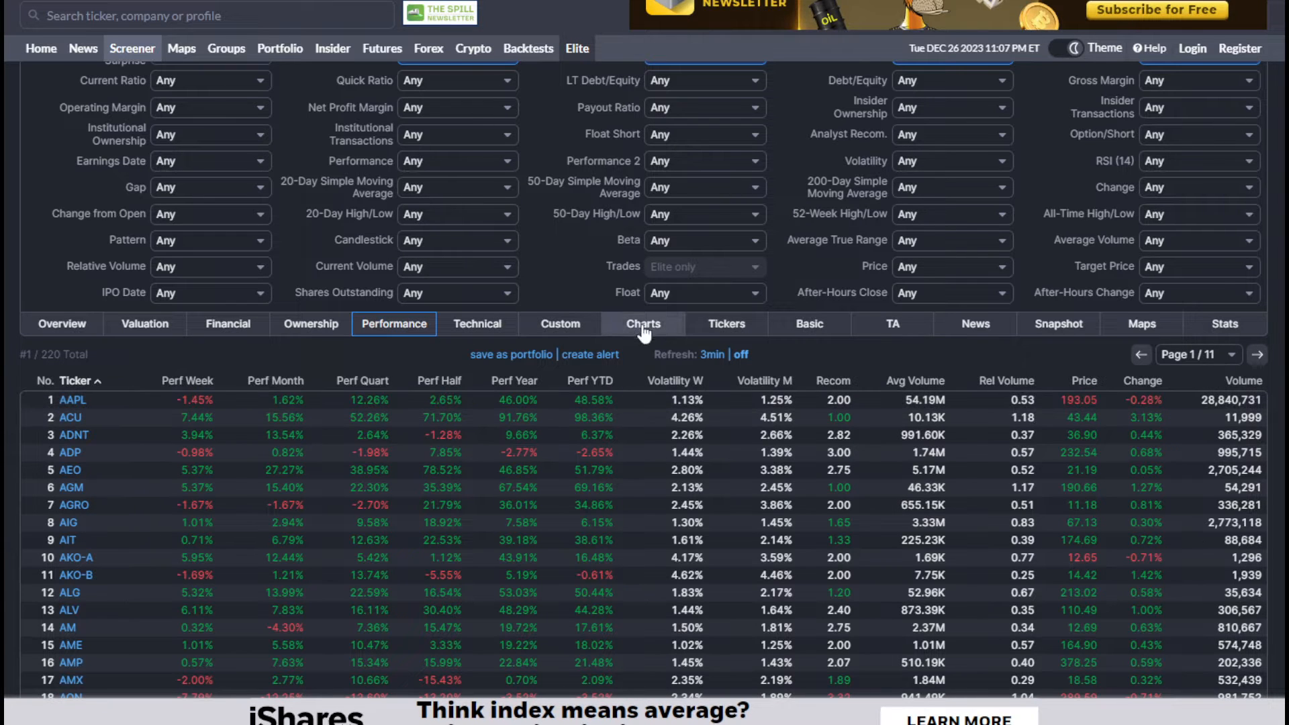
pyautogui.scroll(-2, 642, 329)
pyautogui.scroll(2, 631, 326)
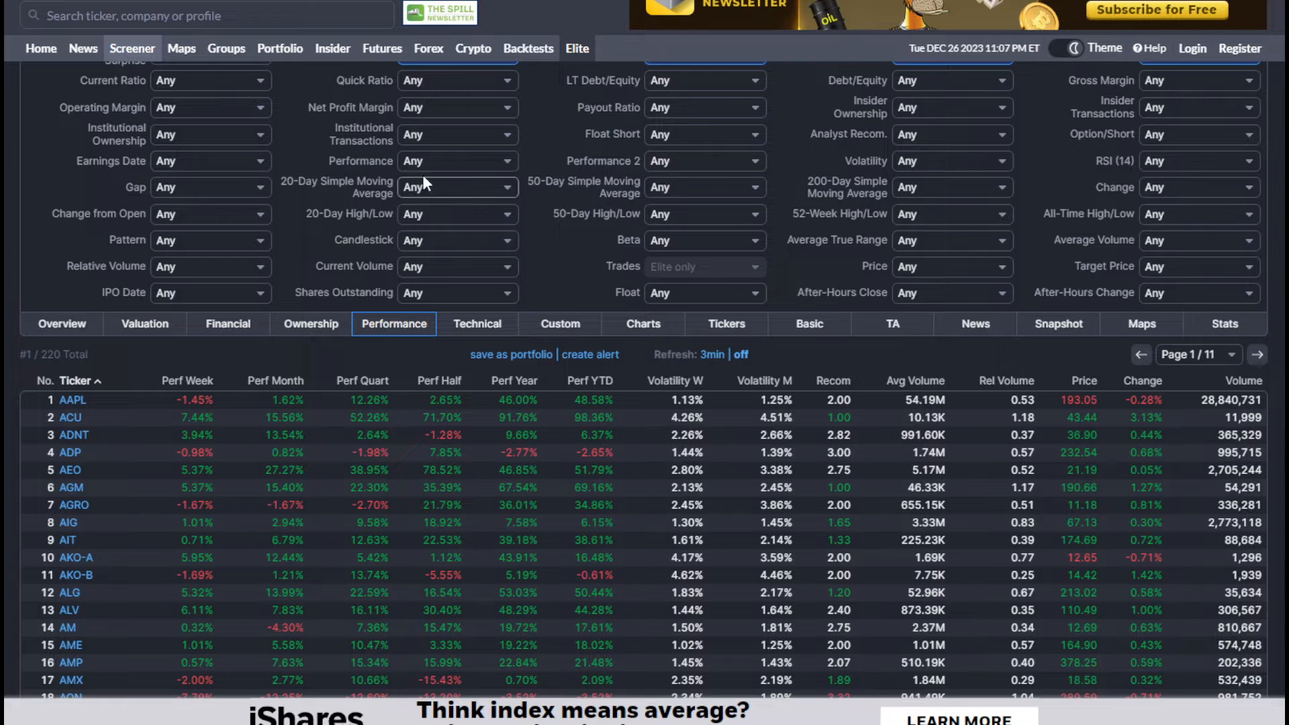
pyautogui.click(459, 164)
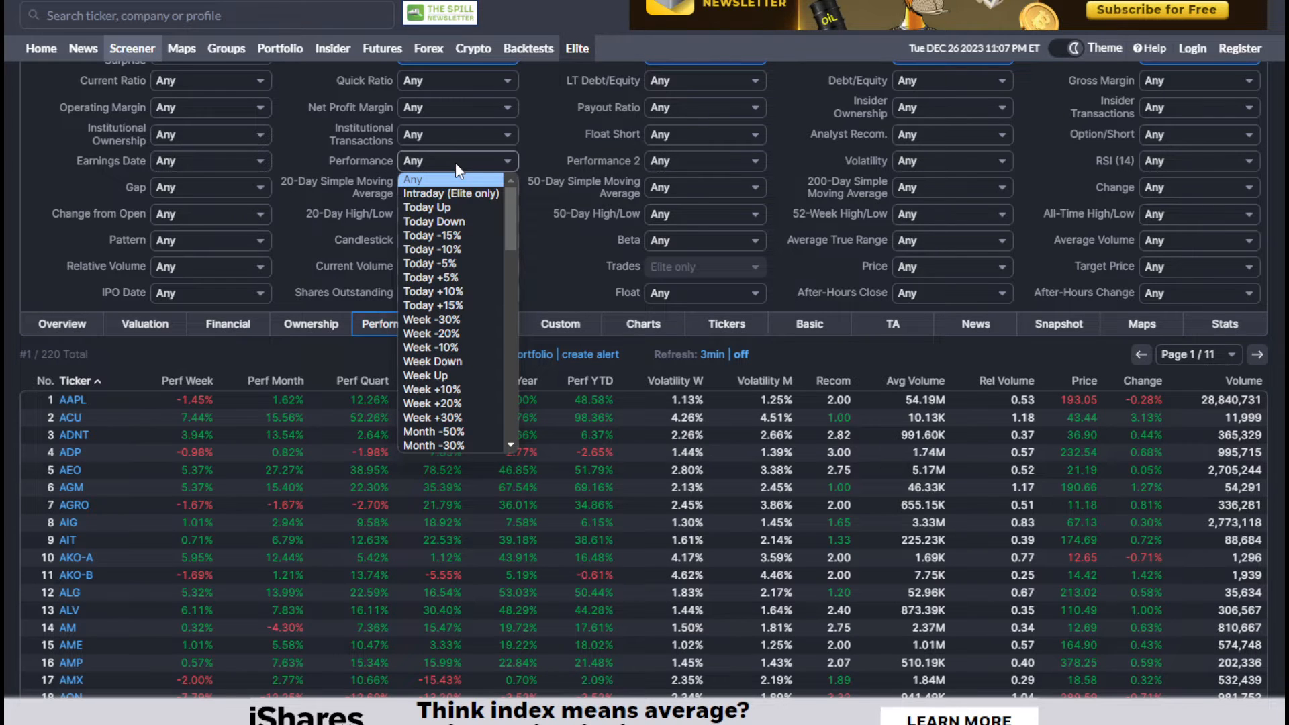
pyautogui.scroll(-2, 488, 320)
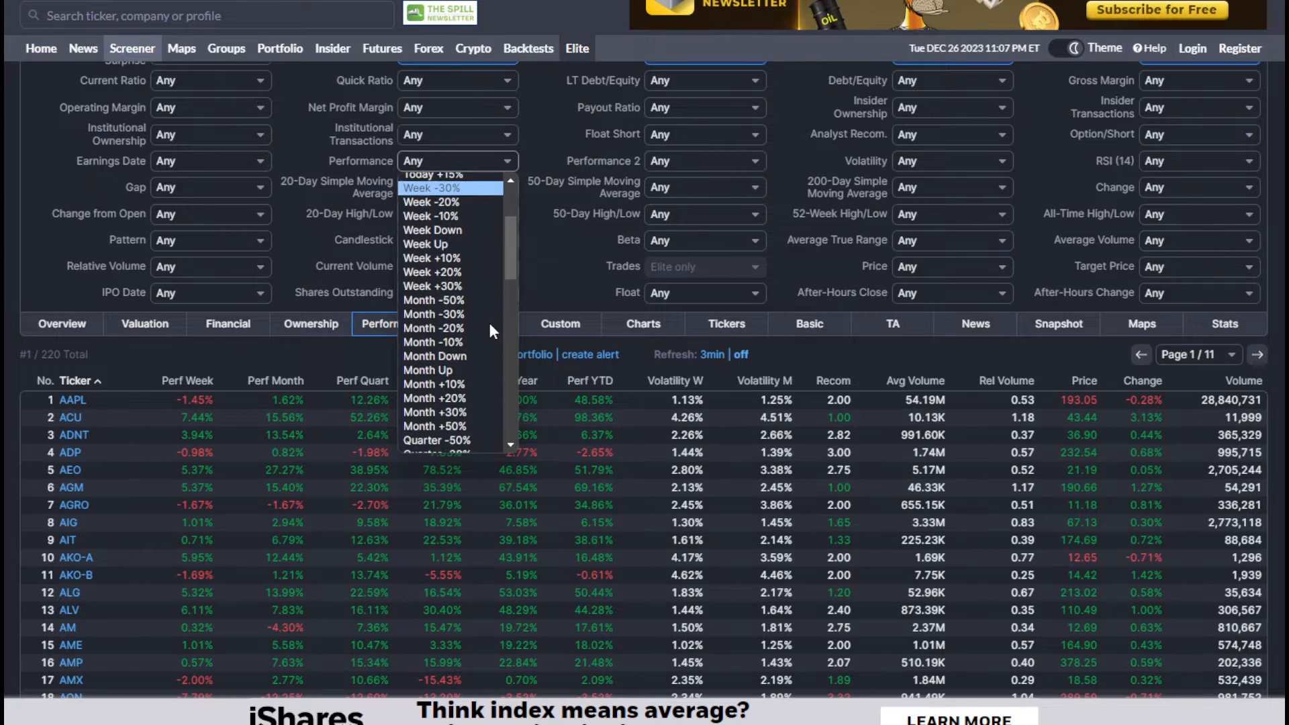
pyautogui.scroll(-6, 489, 320)
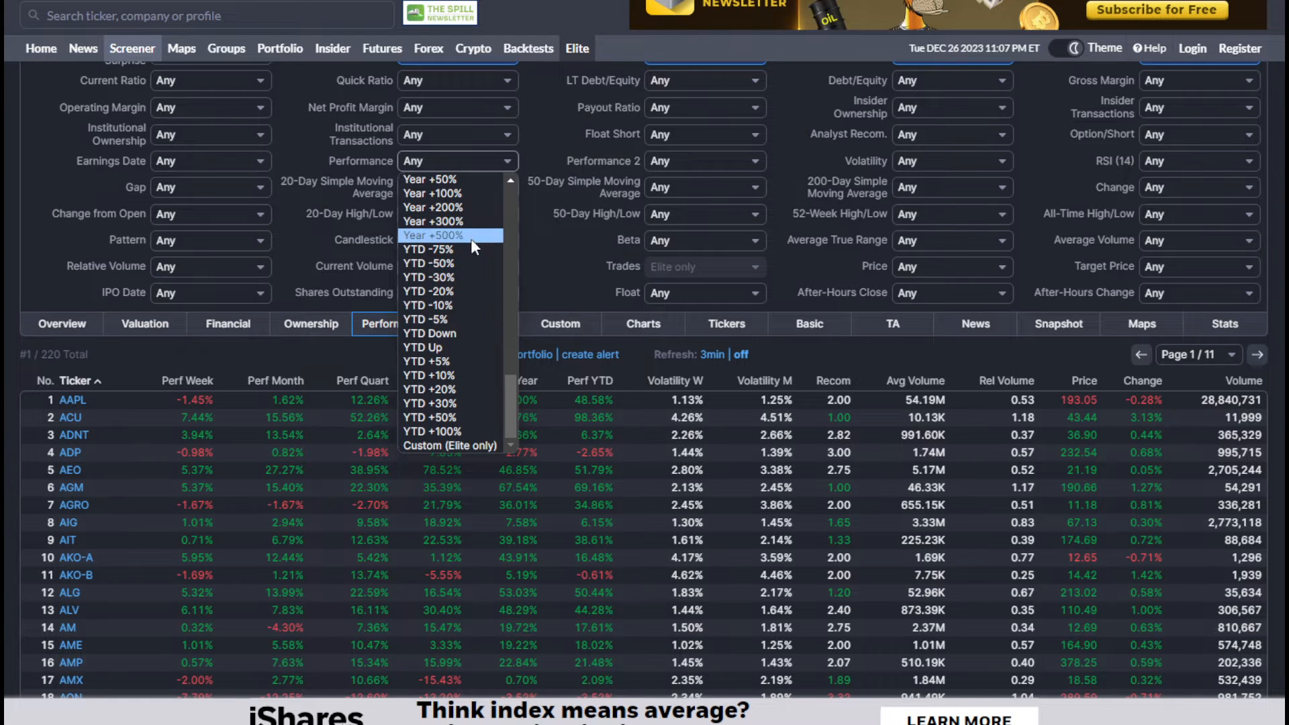
pyautogui.click(474, 348)
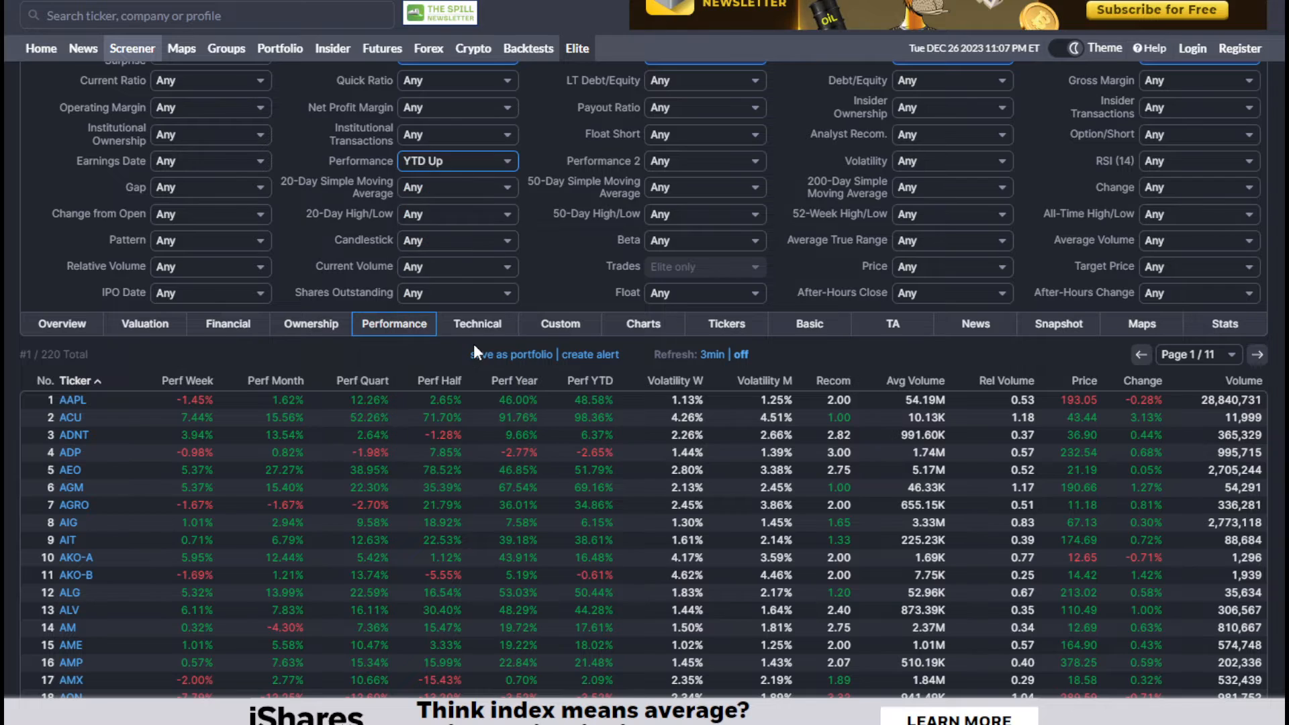
# Step: Look over AAPL's year-to-date performance and the average volumes, and set the Average Volume filter to Over 1M
pyautogui.scroll(-2, 295, 417)
pyautogui.scroll(-2, 296, 418)
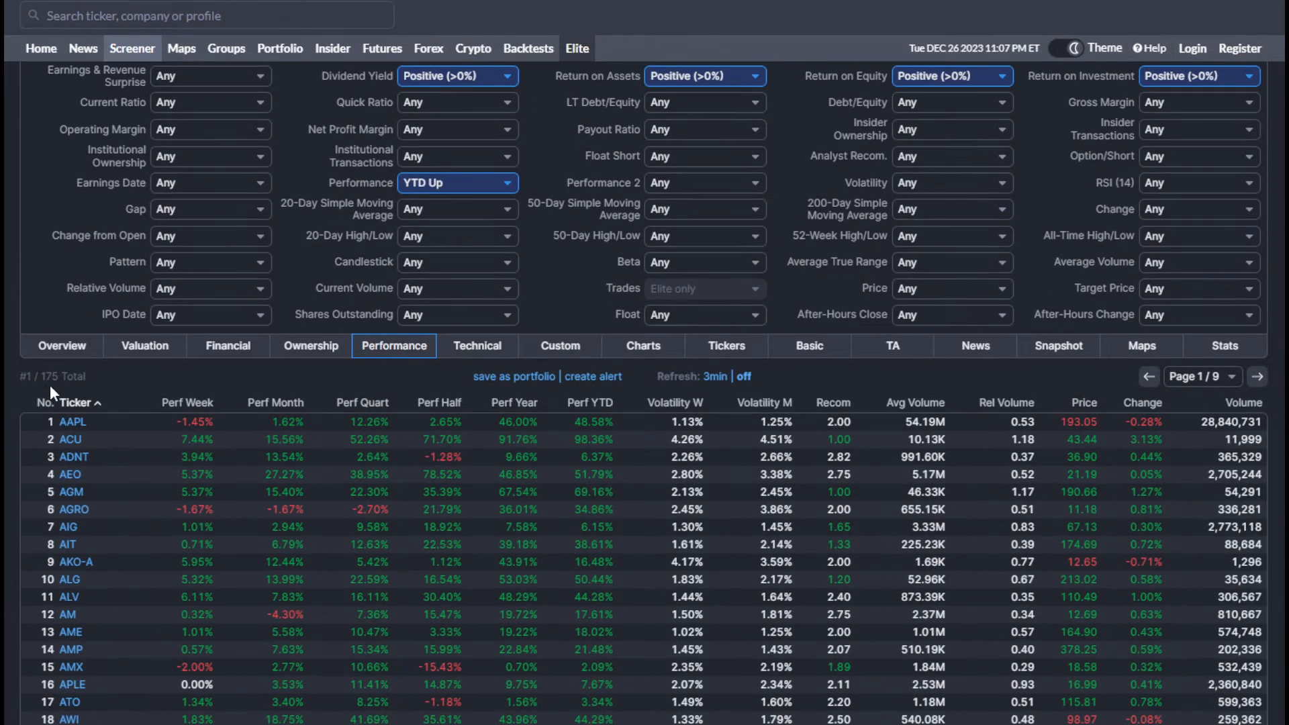
pyautogui.scroll(-1, 789, 217)
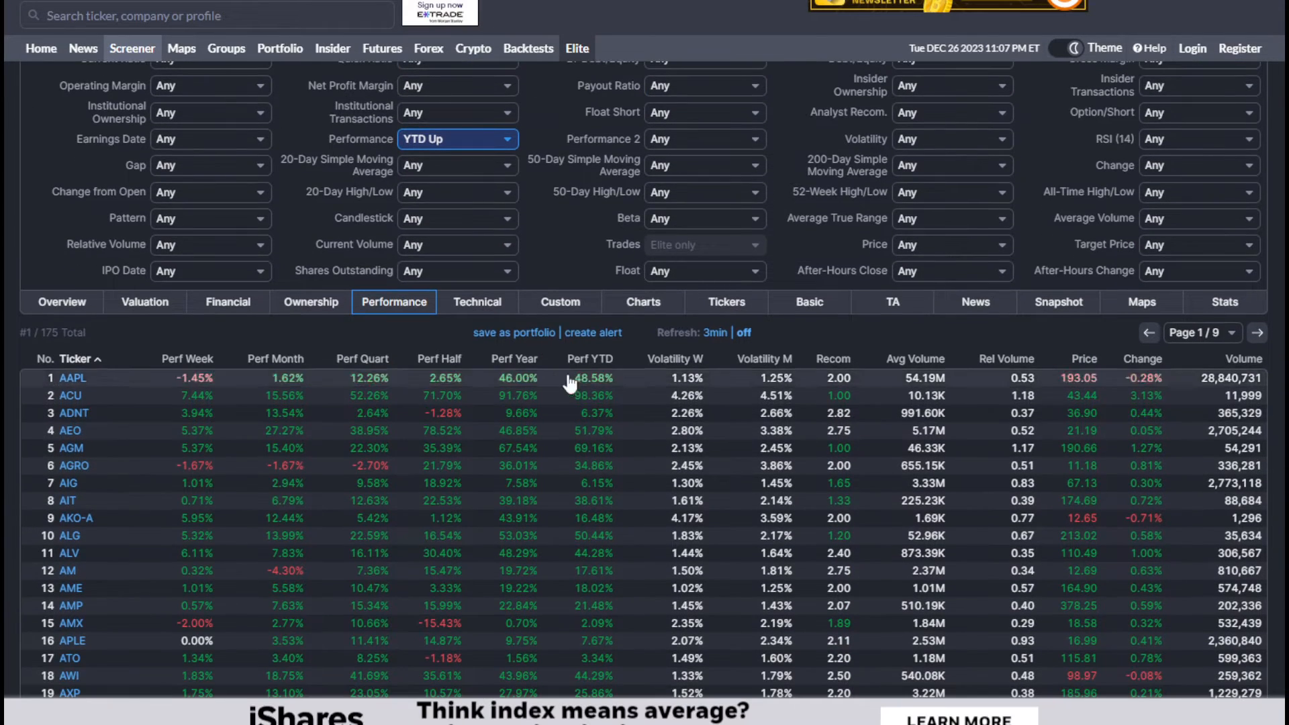
pyautogui.scroll(1, 717, 470)
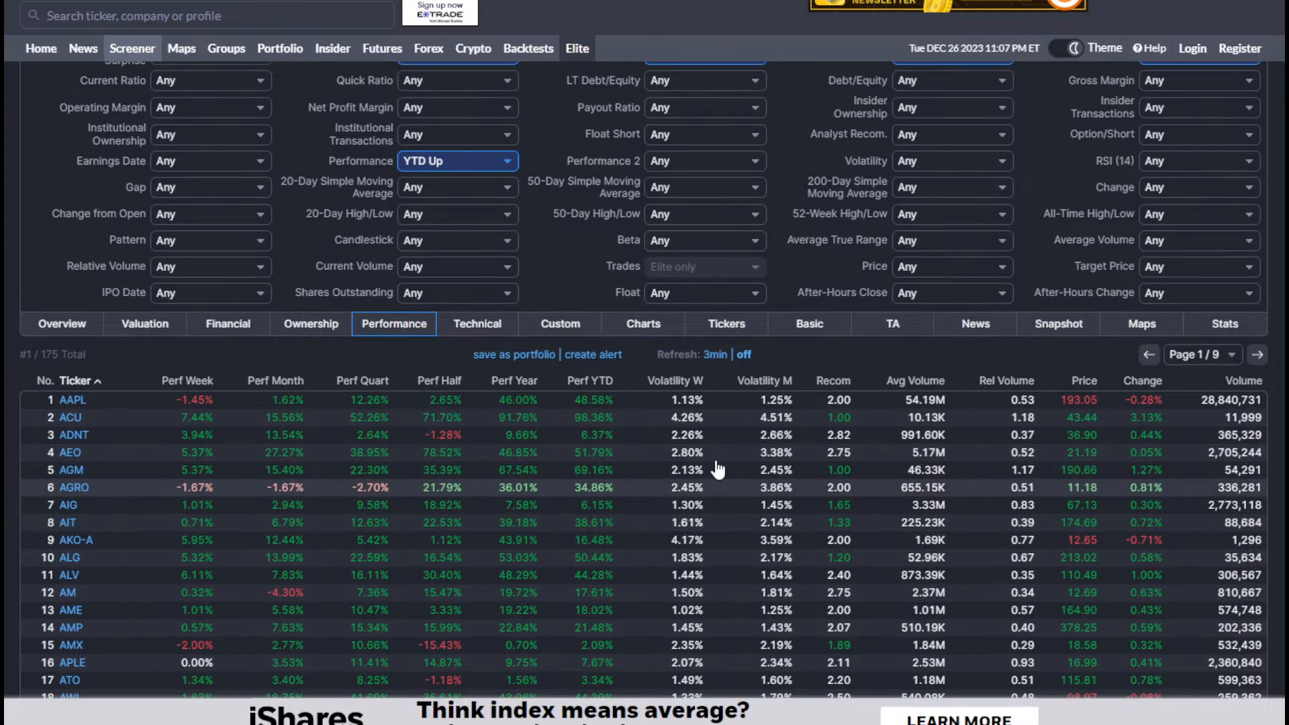
pyautogui.scroll(1, 972, 433)
pyautogui.scroll(3, 971, 431)
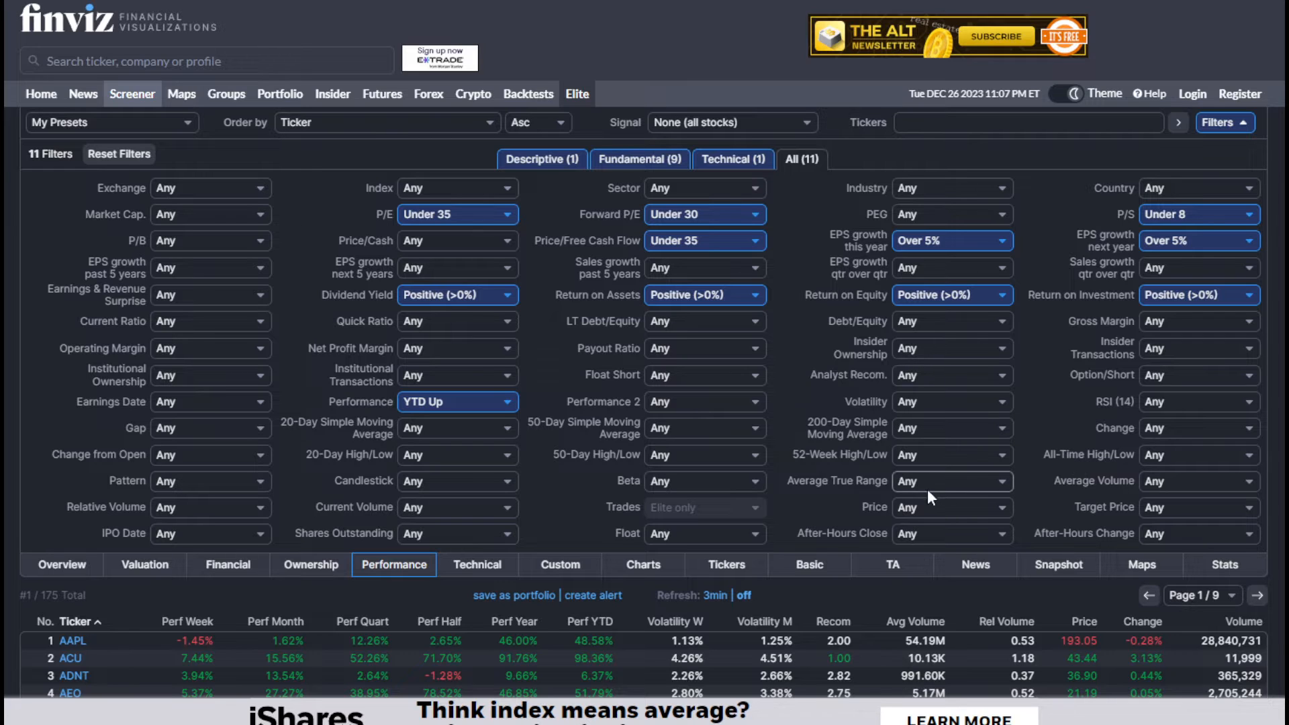
pyautogui.click(1218, 486)
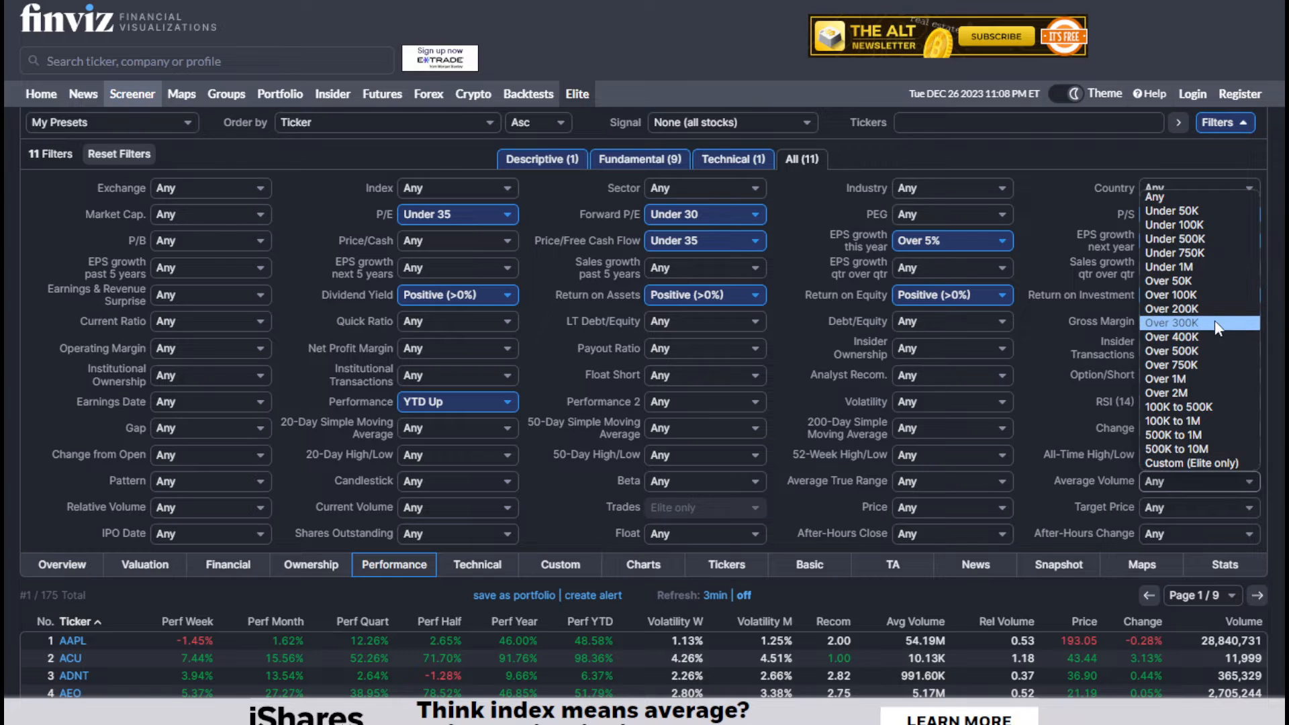
pyautogui.click(1213, 380)
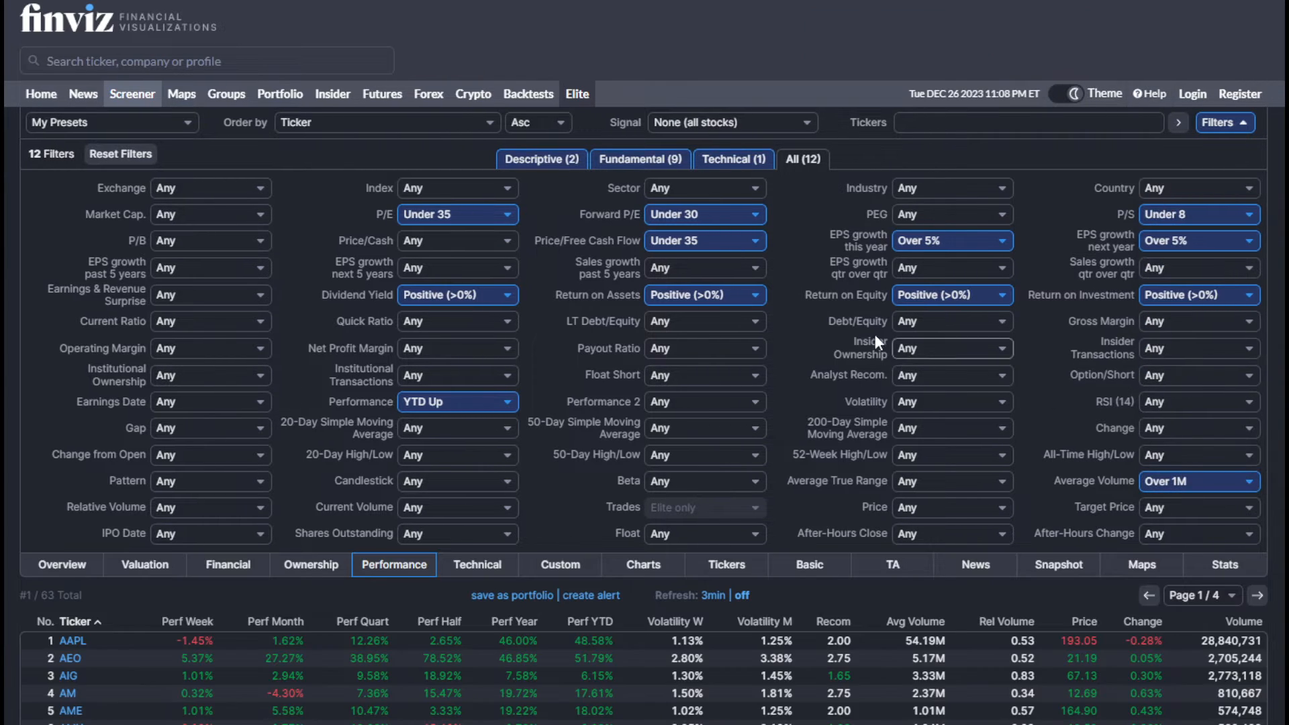
# Step: Look through the performance figures of the stocks on the first page of filtered results
pyautogui.scroll(-2, 230, 366)
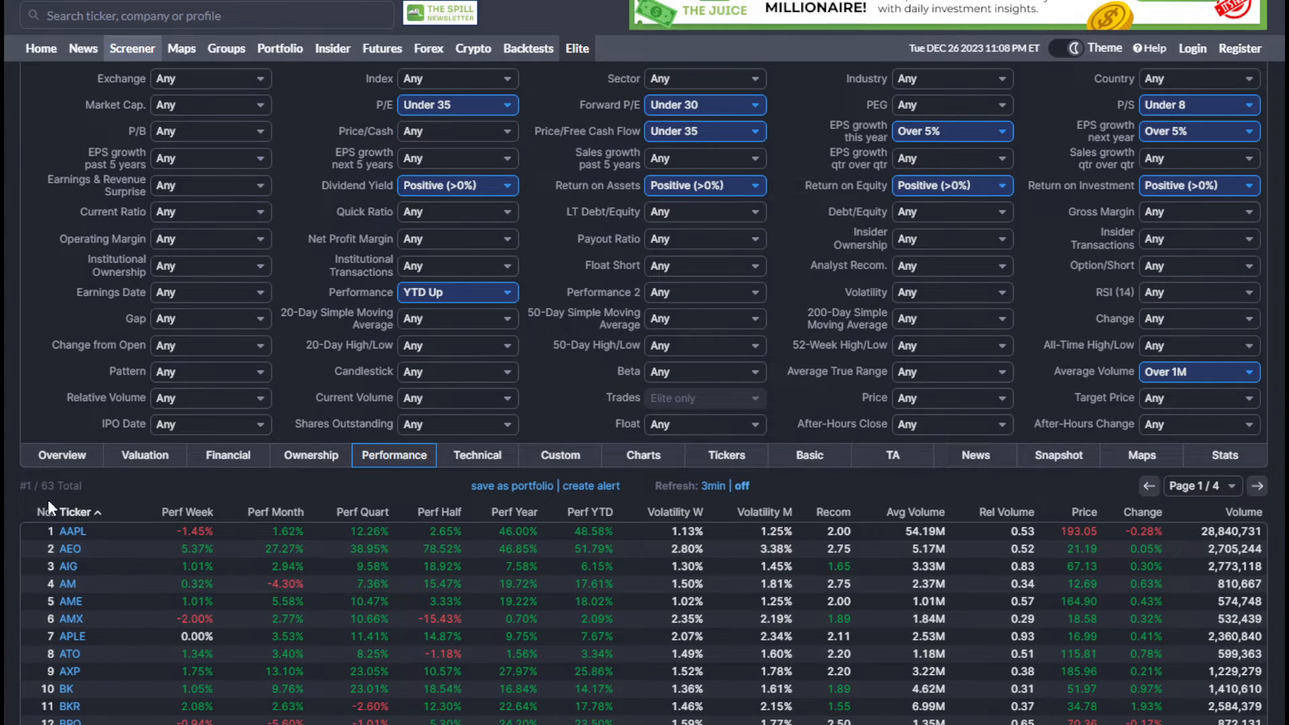
pyautogui.scroll(-5, 839, 551)
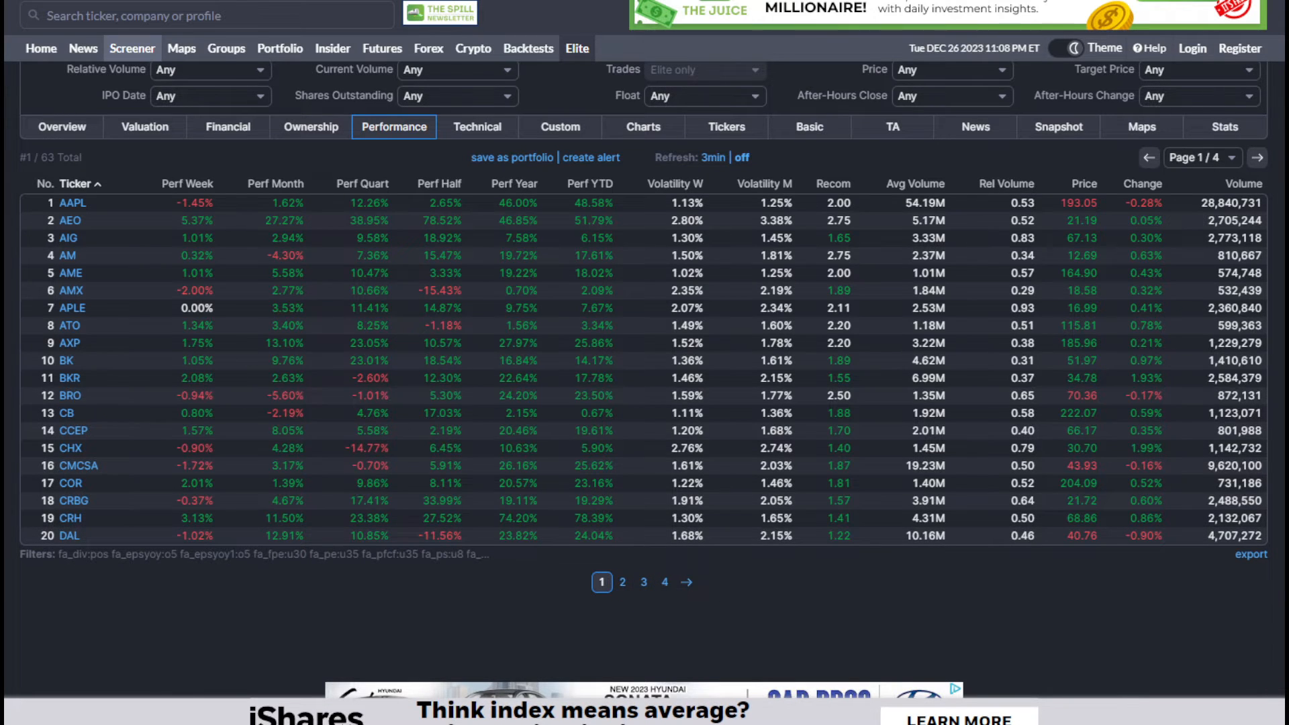
pyautogui.scroll(2, 477, 363)
pyautogui.scroll(2, 477, 363)
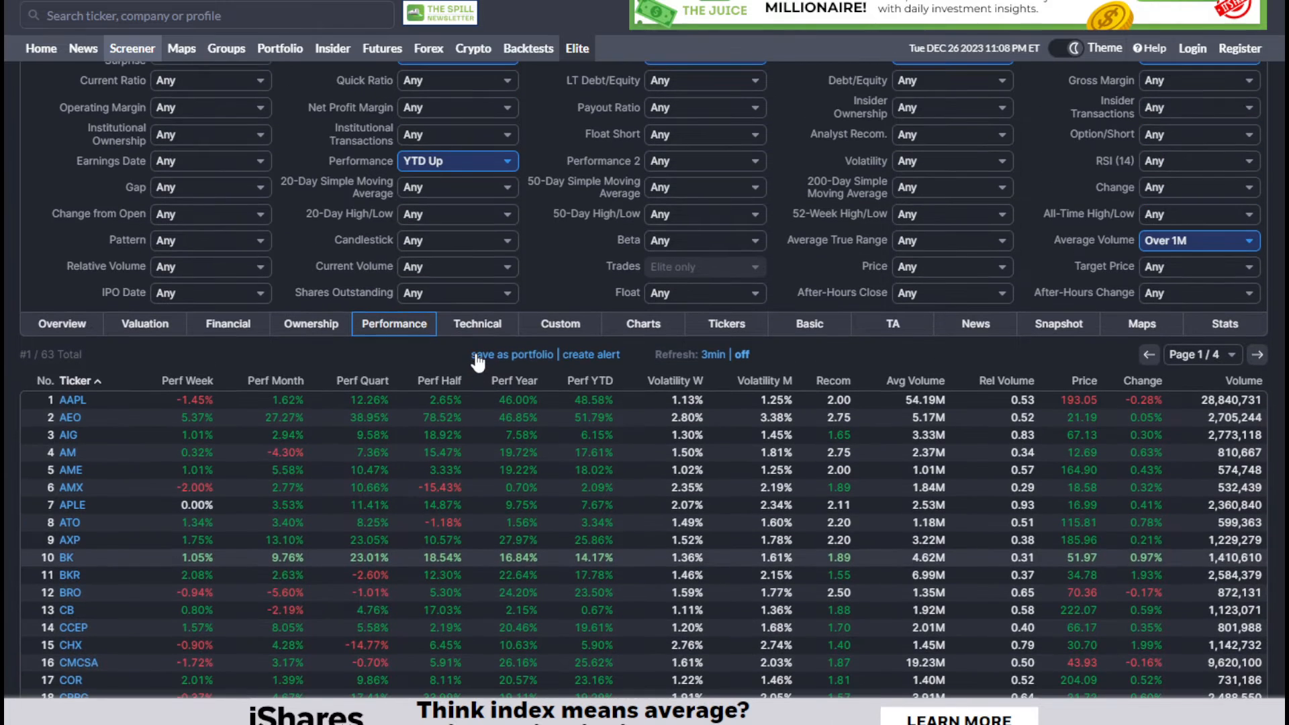
pyautogui.scroll(1, 477, 363)
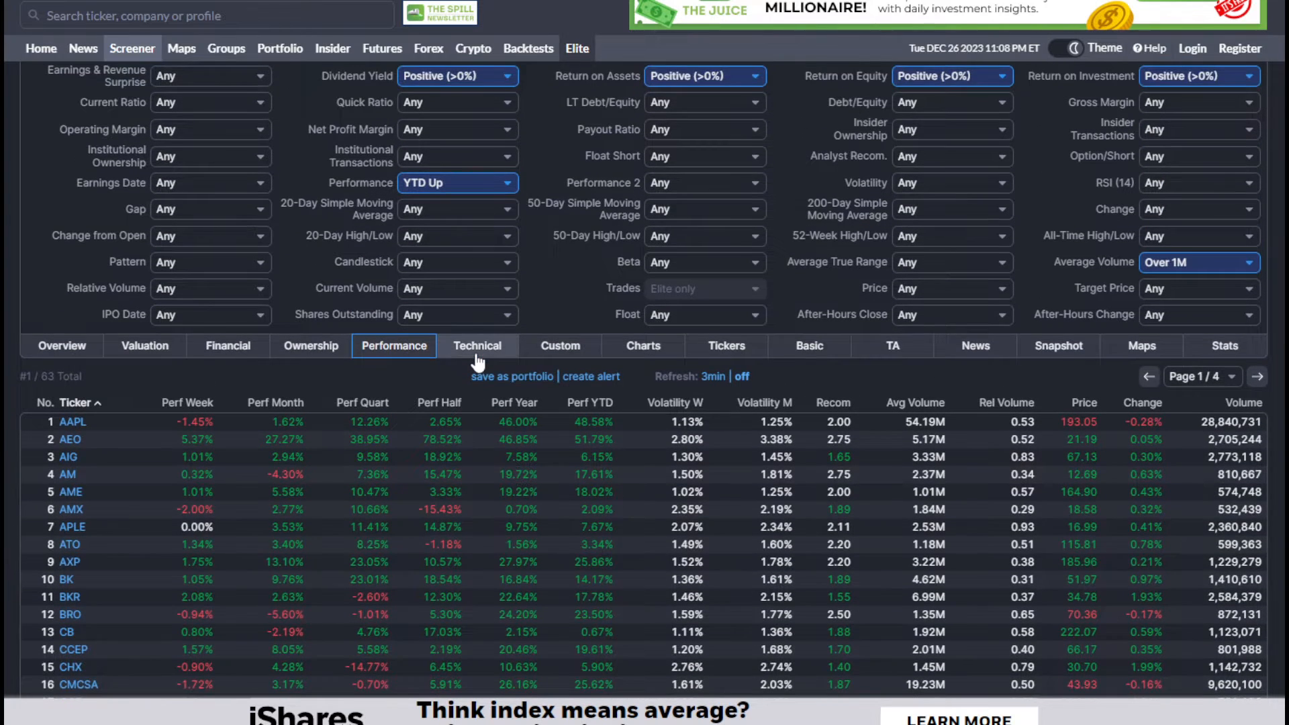
# Step: Show the results in the Technical view and examine the moving average, 52-week and RSI figures
pyautogui.scroll(-2, 477, 363)
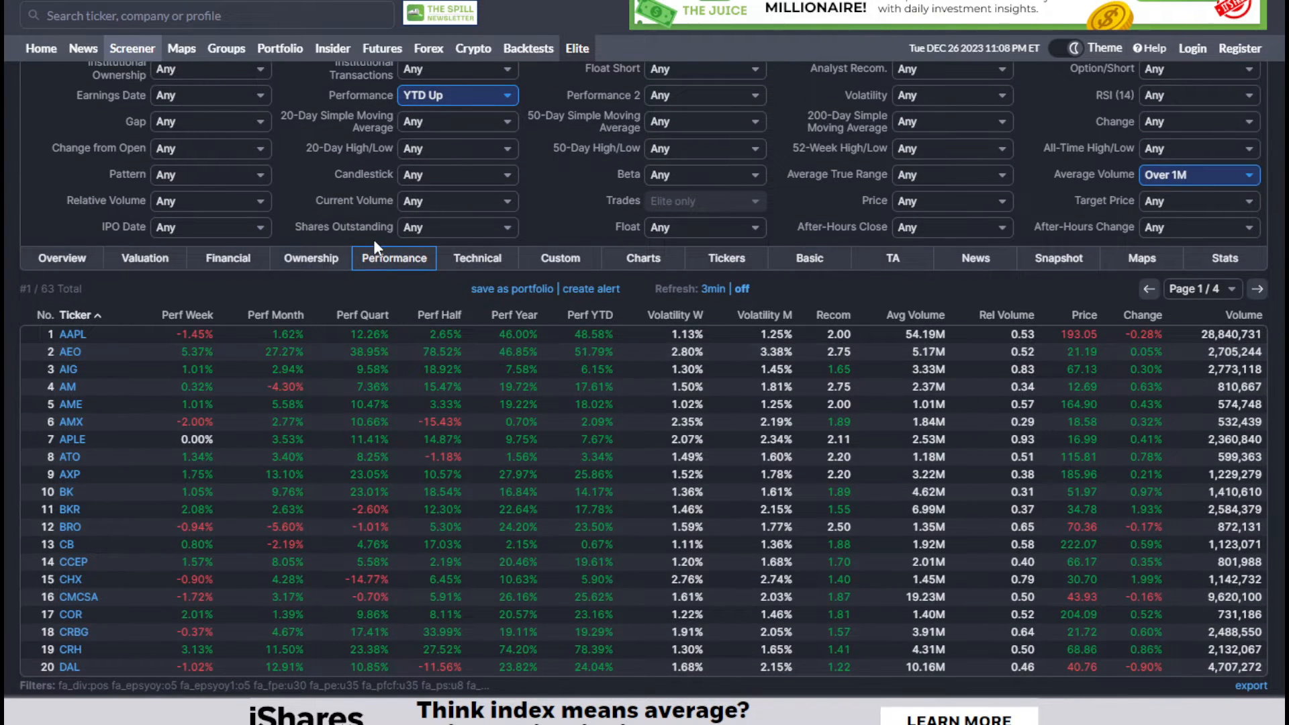
pyautogui.click(478, 267)
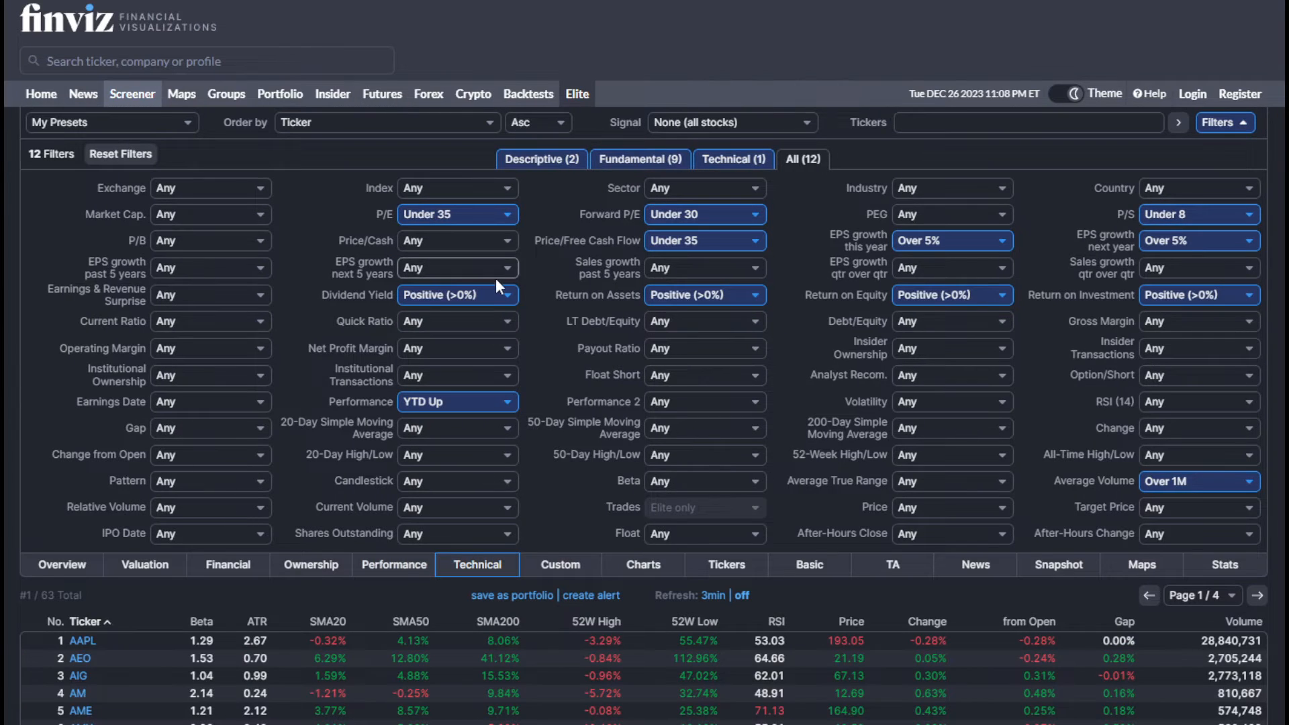
pyautogui.scroll(-8, 497, 278)
pyautogui.scroll(1, 486, 289)
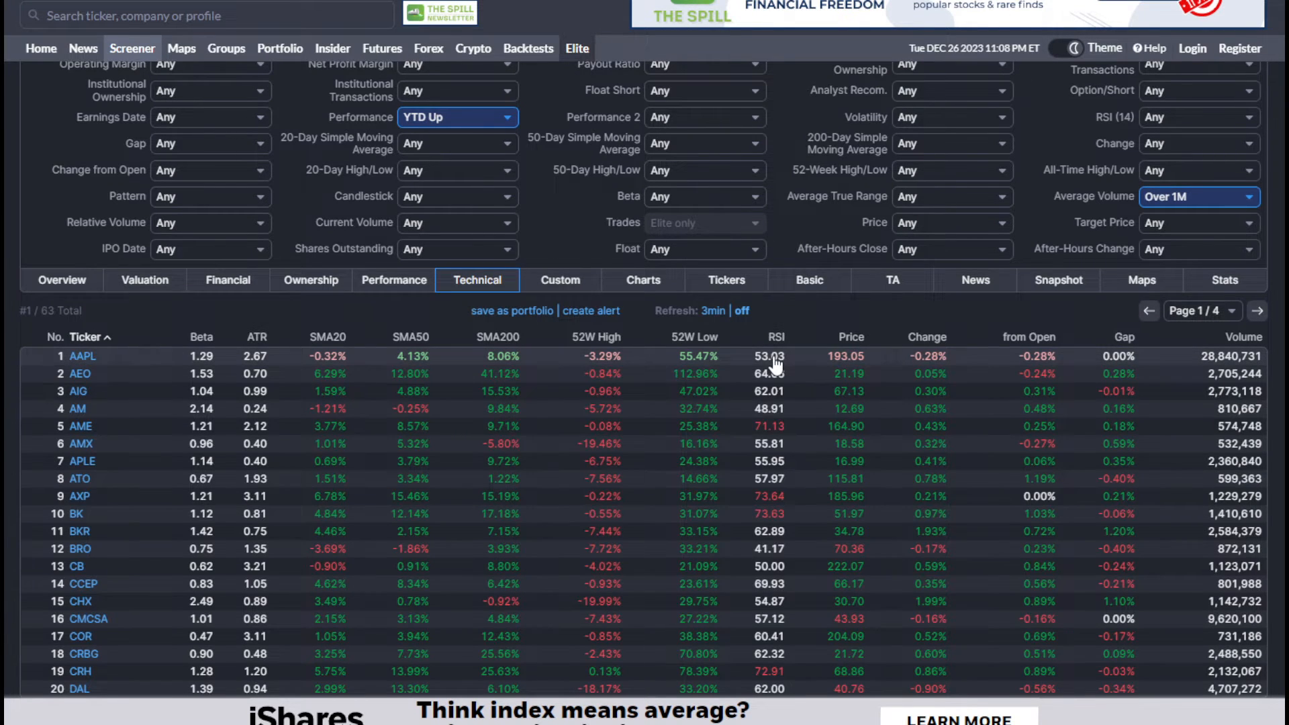
pyautogui.scroll(-2, 778, 437)
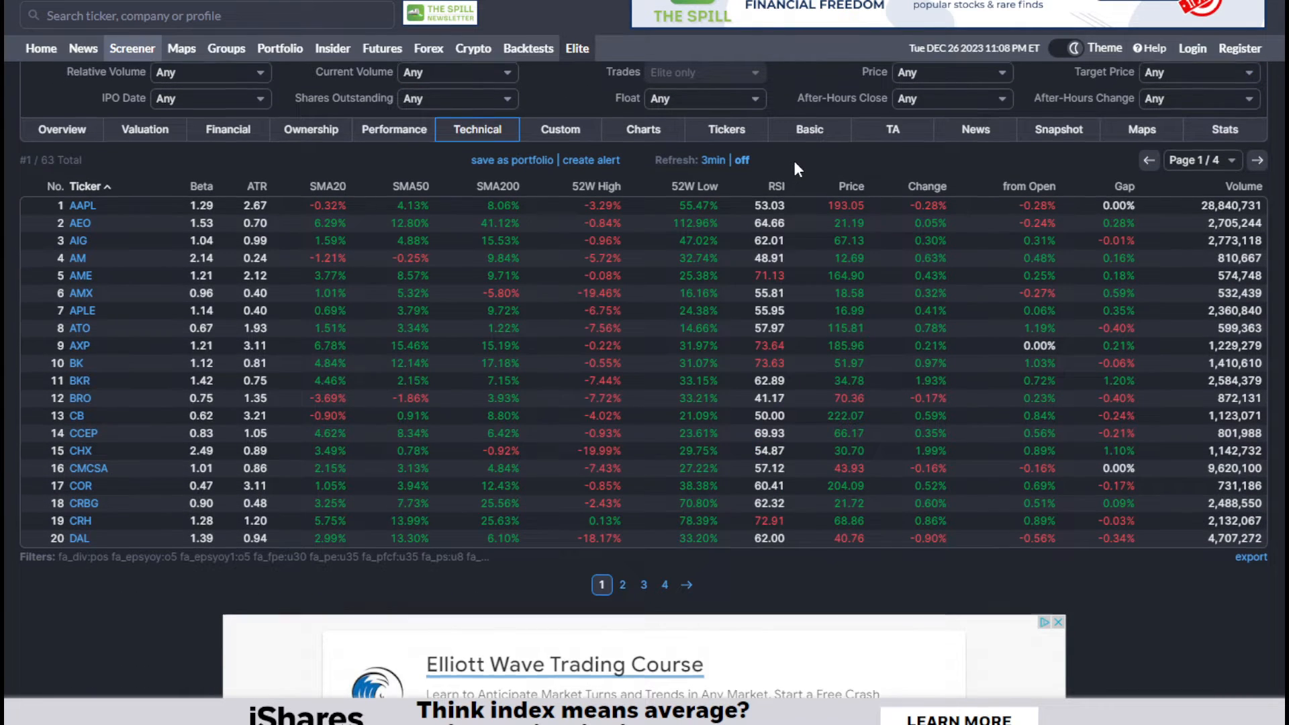
pyautogui.scroll(1, 795, 168)
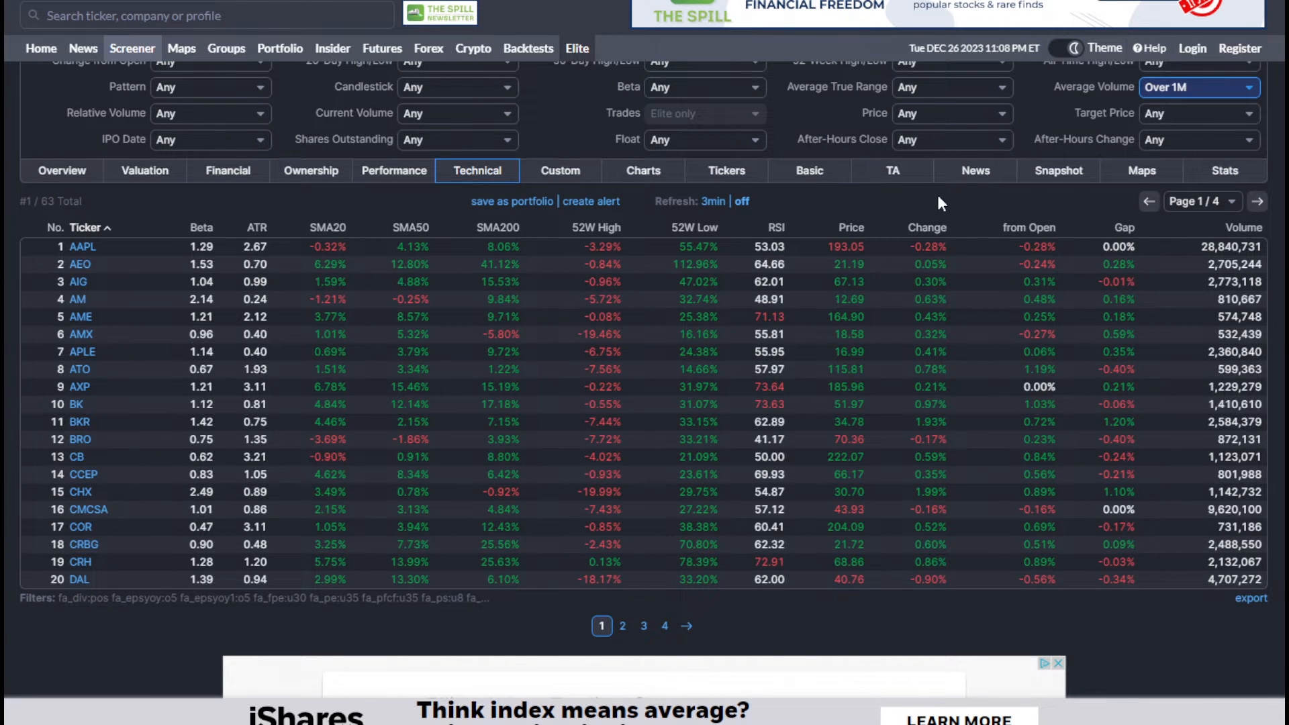
pyautogui.scroll(3, 939, 201)
pyautogui.scroll(-2, 940, 202)
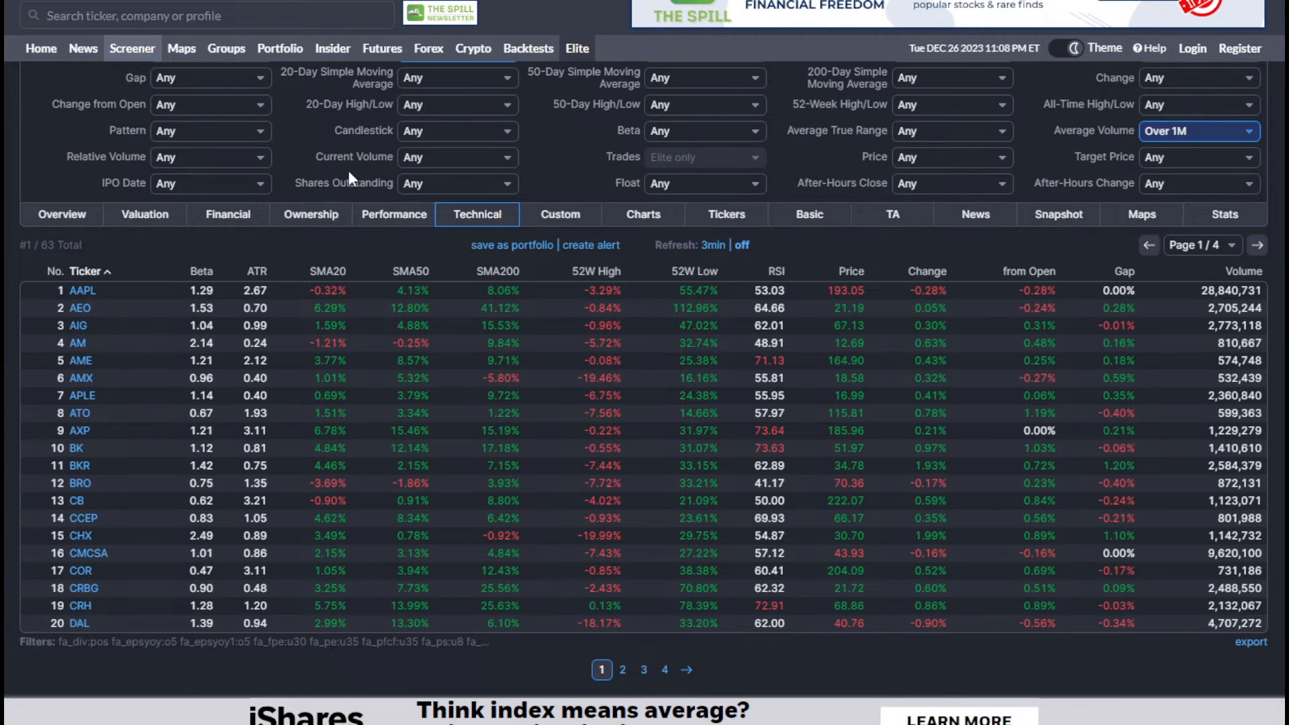
pyautogui.scroll(1, 356, 141)
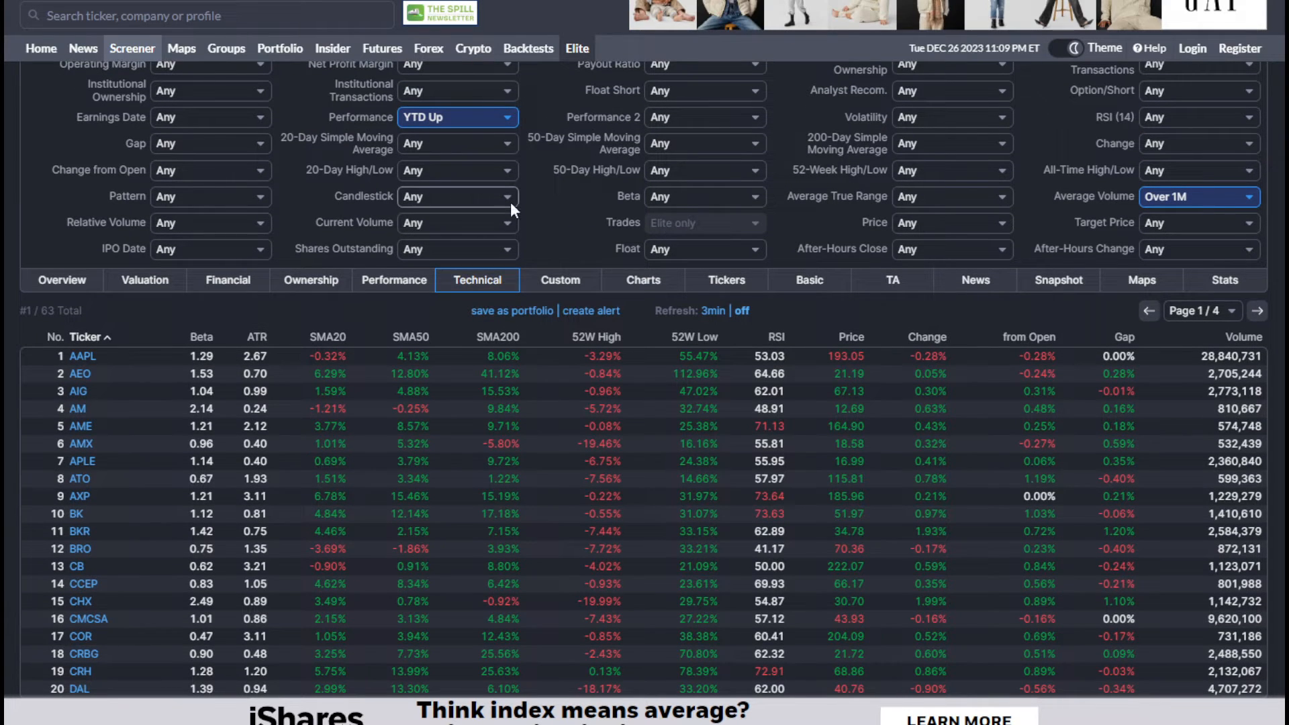
# Step: Review the overbought and oversold options of the RSI (14) filter, leaving it at Any
pyautogui.click(1195, 111)
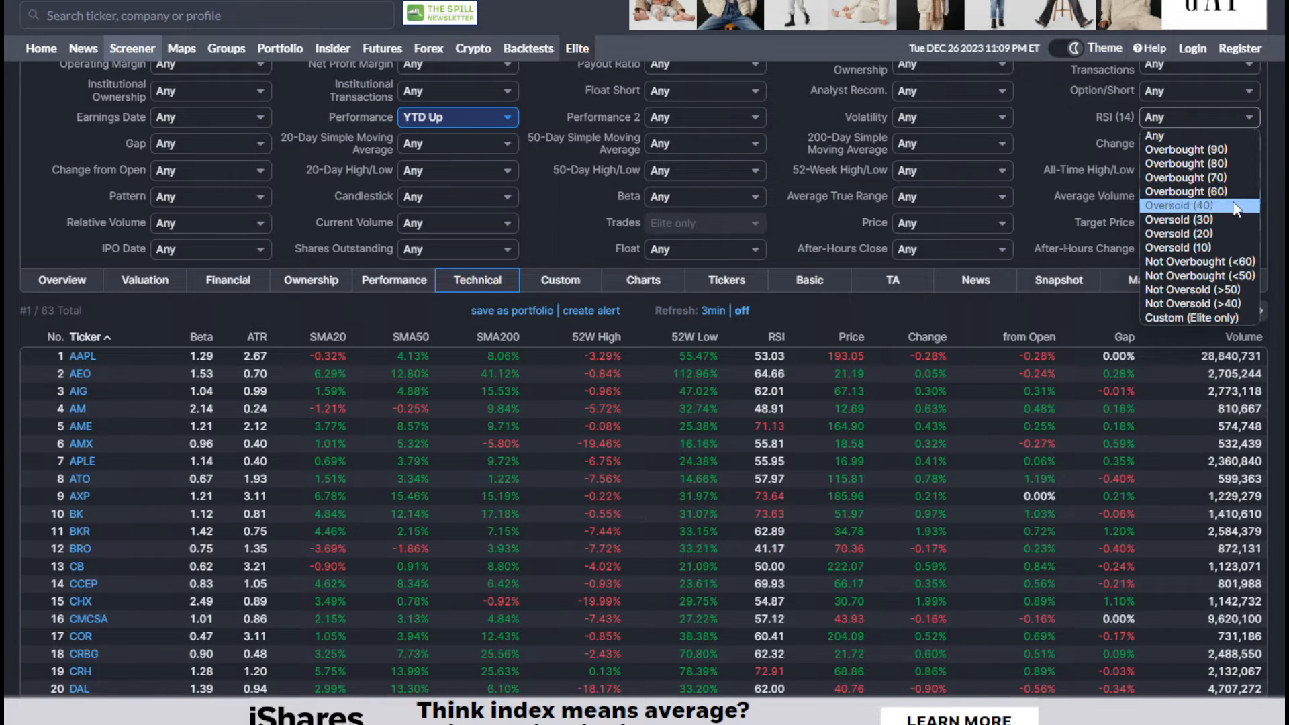
pyautogui.scroll(-1, 871, 305)
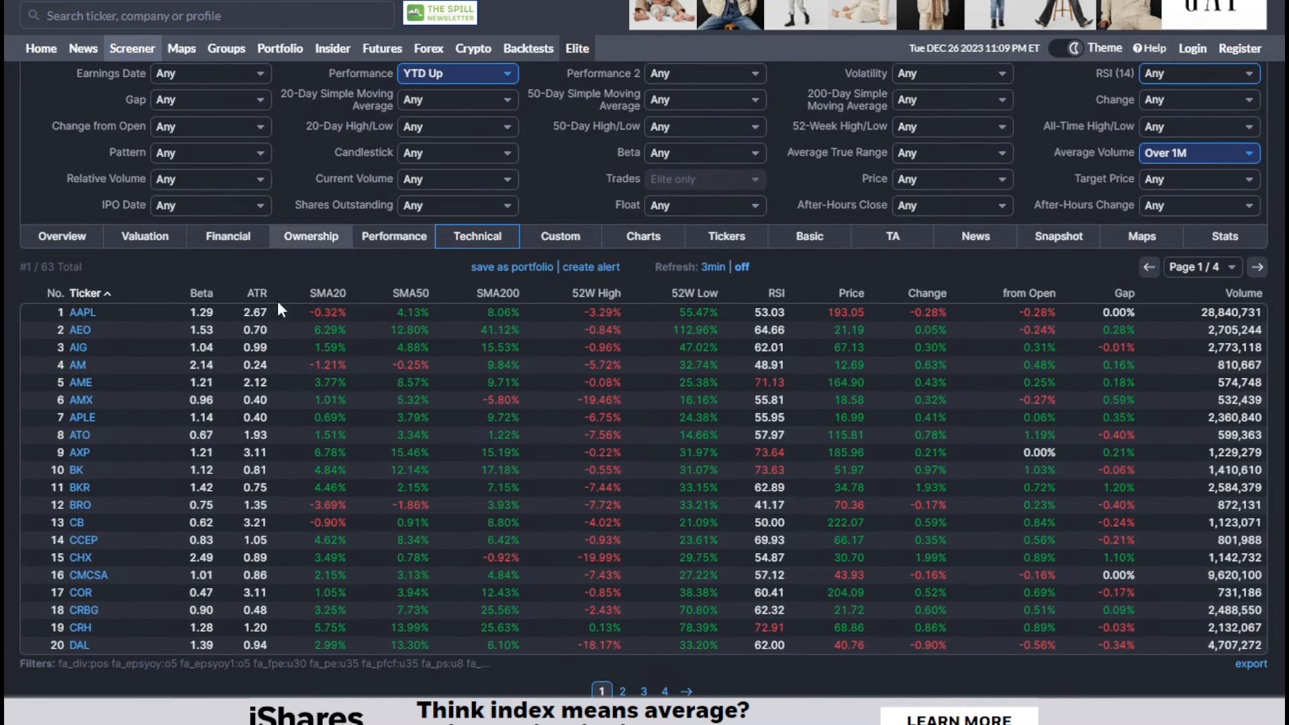
pyautogui.scroll(1, 388, 339)
pyautogui.scroll(-1, 581, 376)
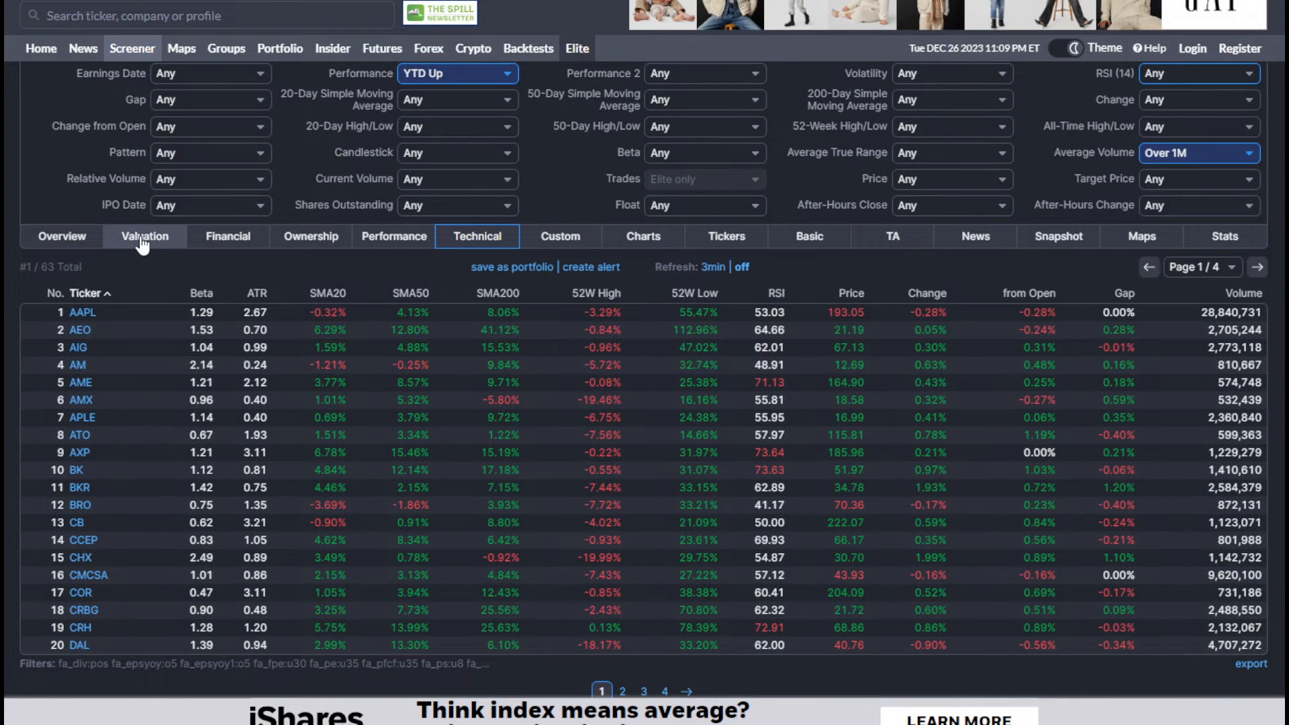
# Step: Show the results in the Valuation view and set the Sales growth past 5 years filter to Positive (>0%)
pyautogui.scroll(-1, 141, 247)
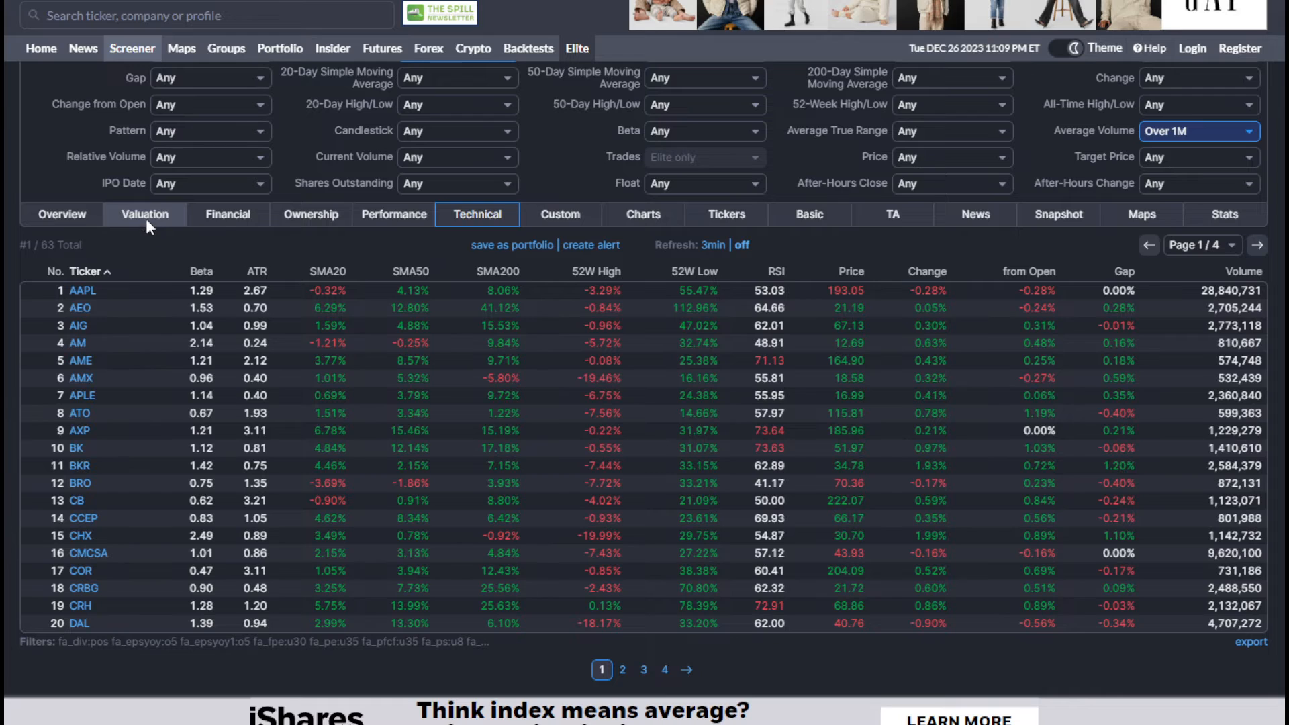
pyautogui.click(146, 219)
pyautogui.scroll(-1, 277, 297)
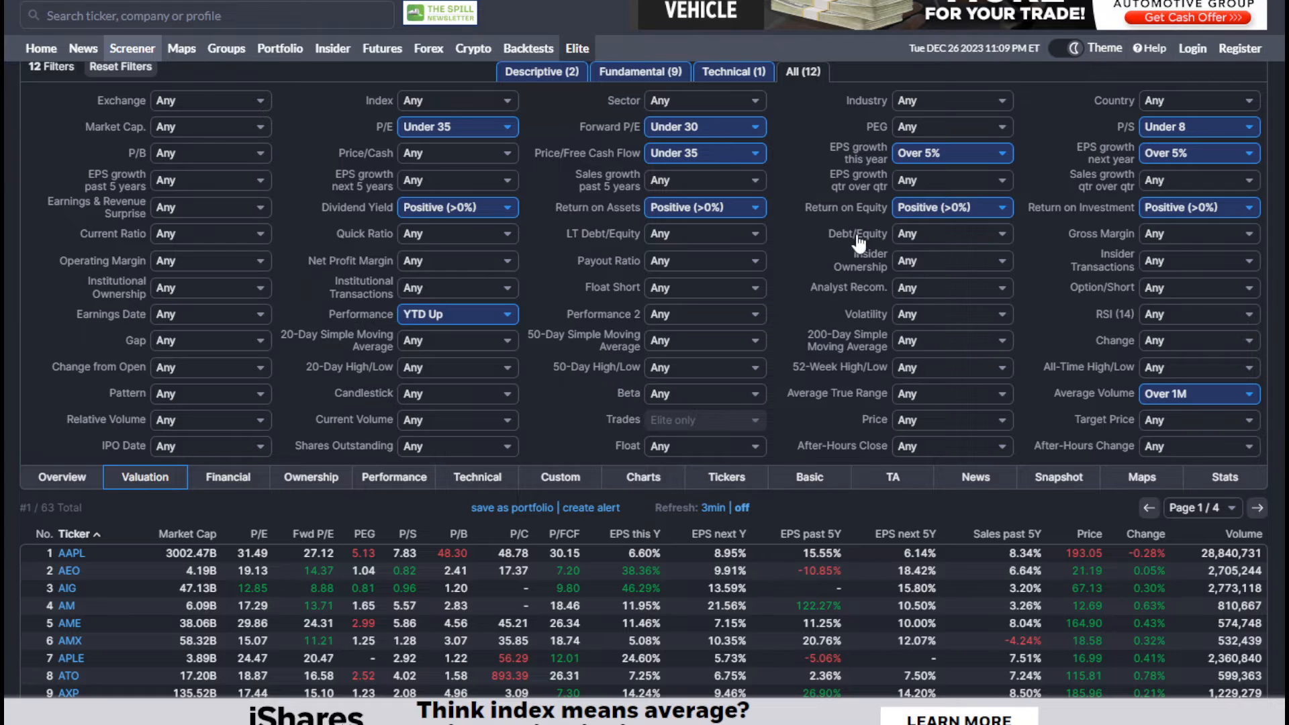
pyautogui.moveTo(860, 242)
pyautogui.click(701, 181)
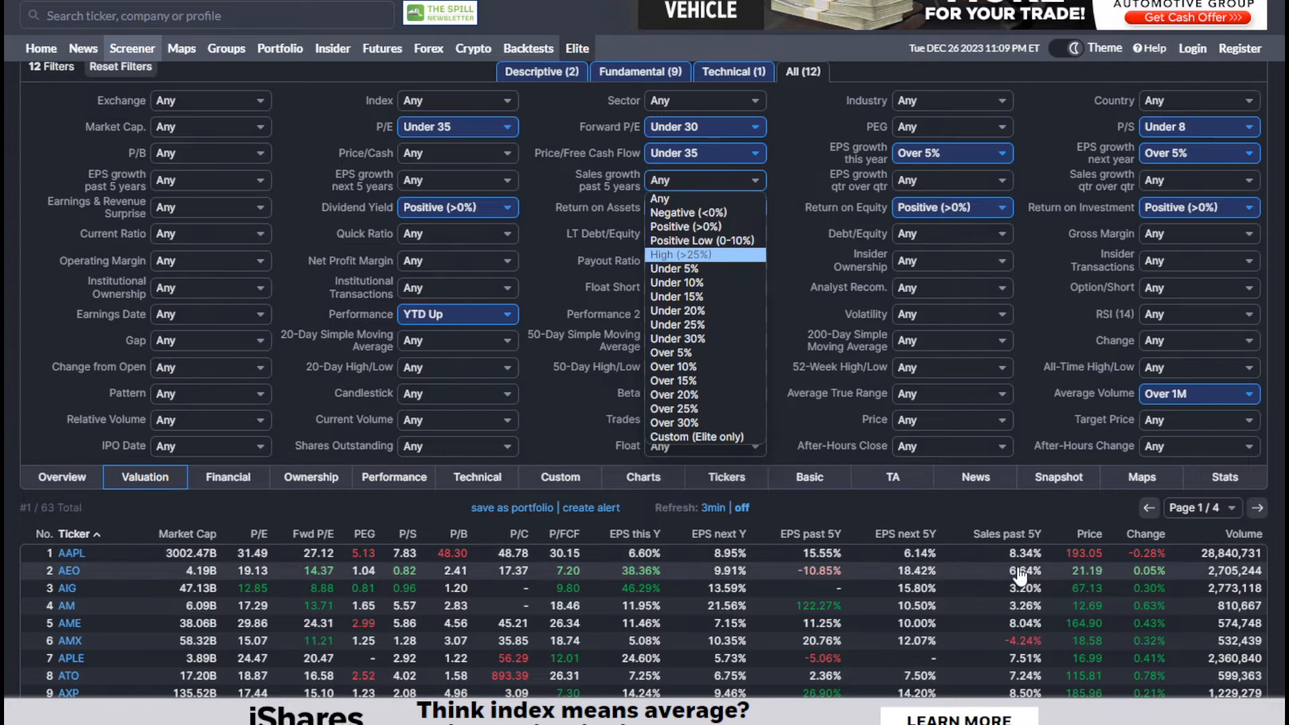
pyautogui.click(715, 227)
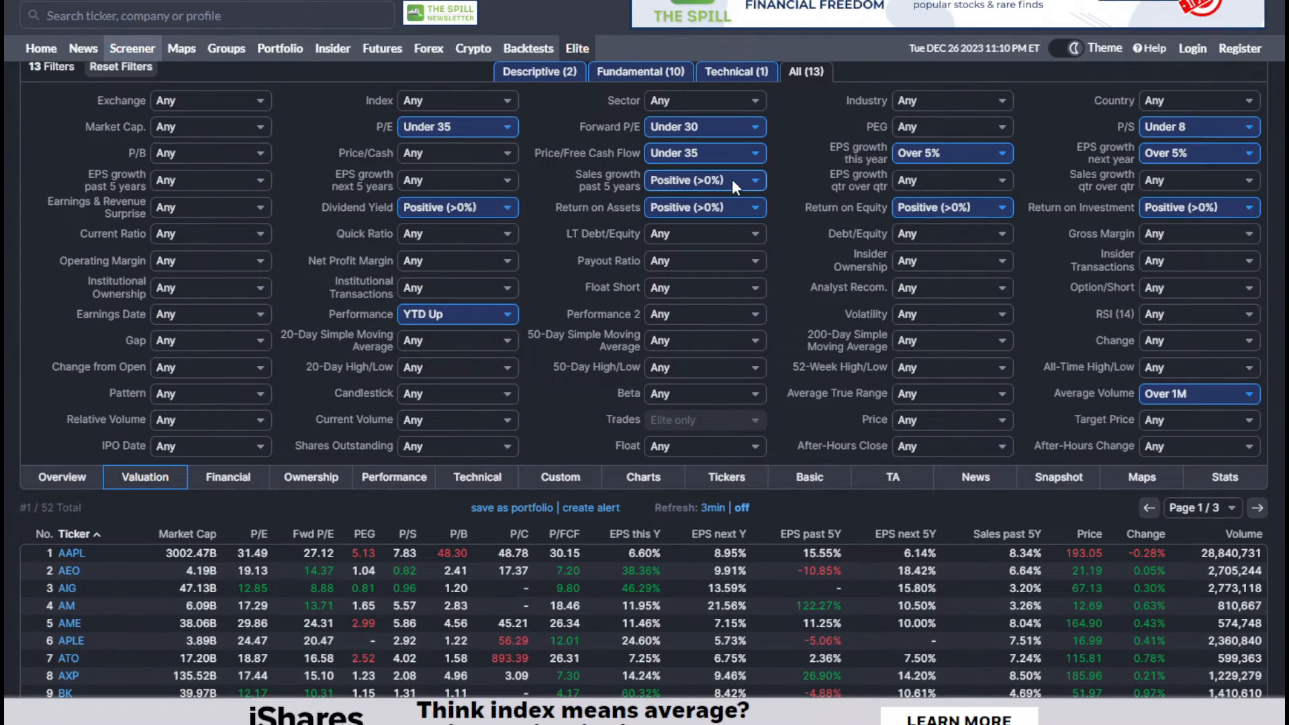
# Step: Set the Sales growth past 5 years filter to Over 5%
pyautogui.click(732, 180)
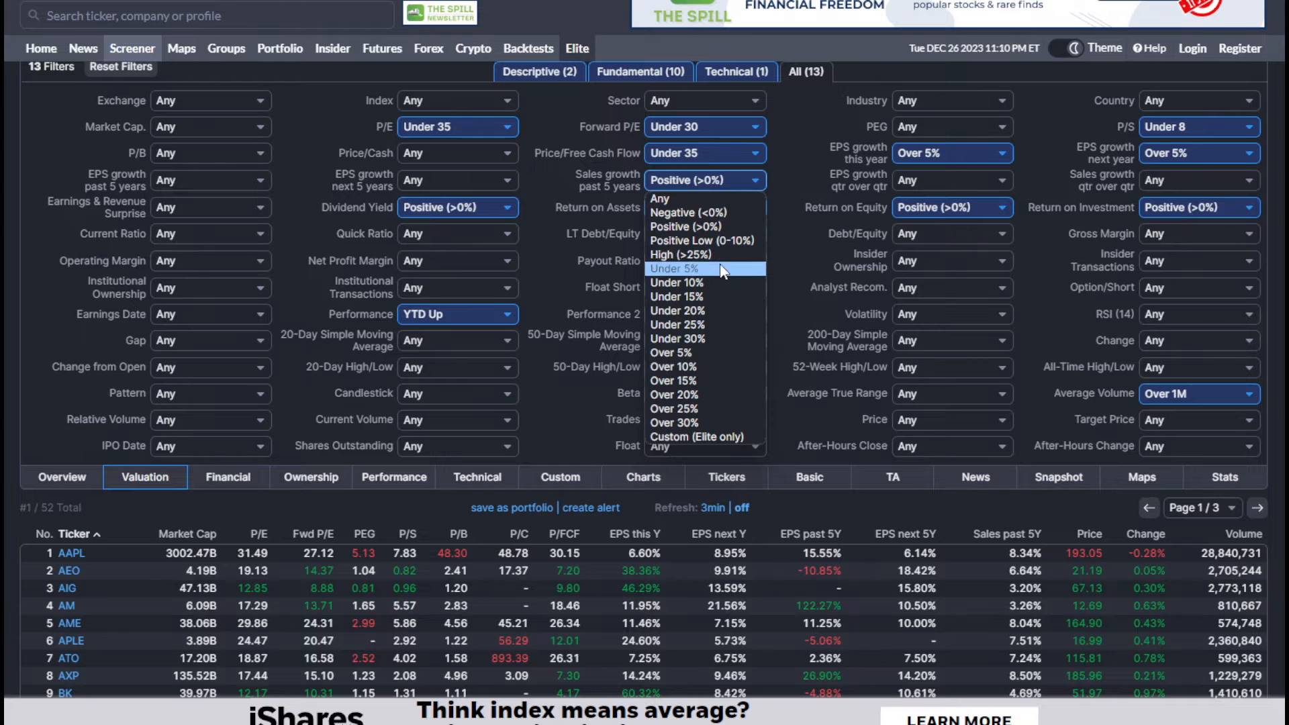
pyautogui.click(723, 353)
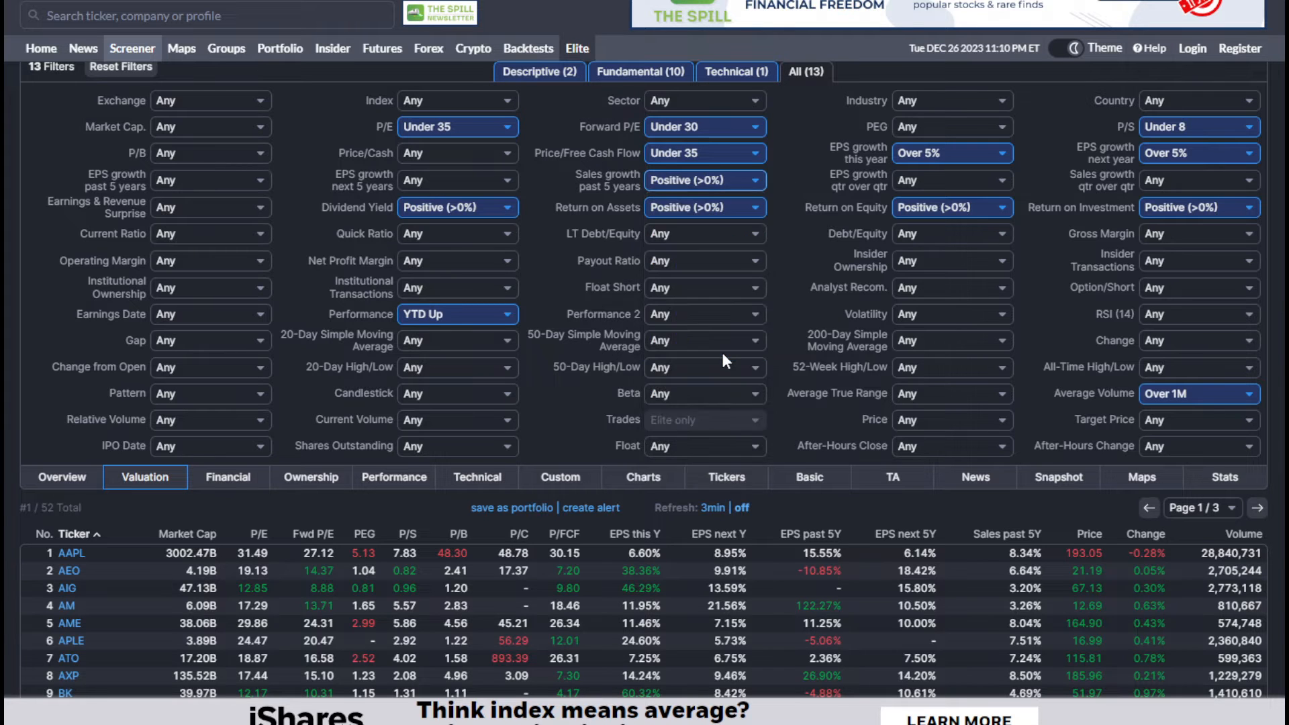
pyautogui.scroll(-2, 721, 308)
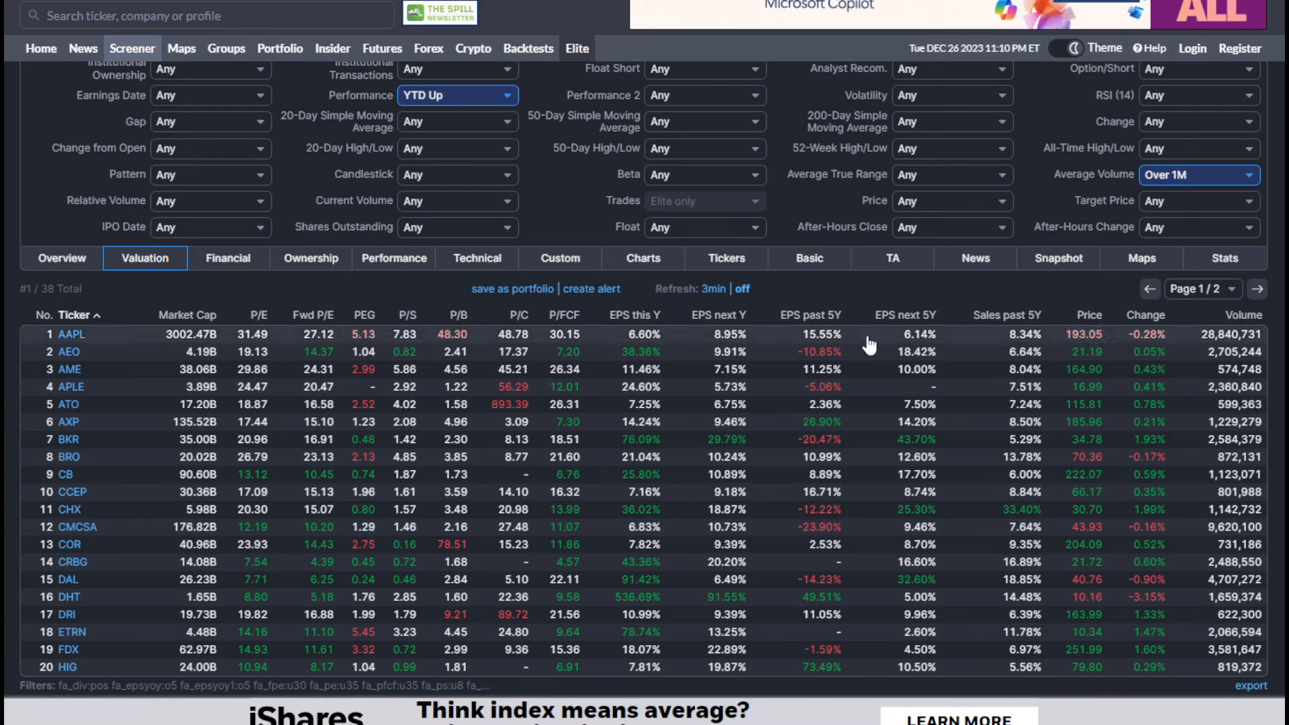
# Step: Set the EPS growth next 5 years filter to Positive (>0%)
pyautogui.scroll(3, 880, 319)
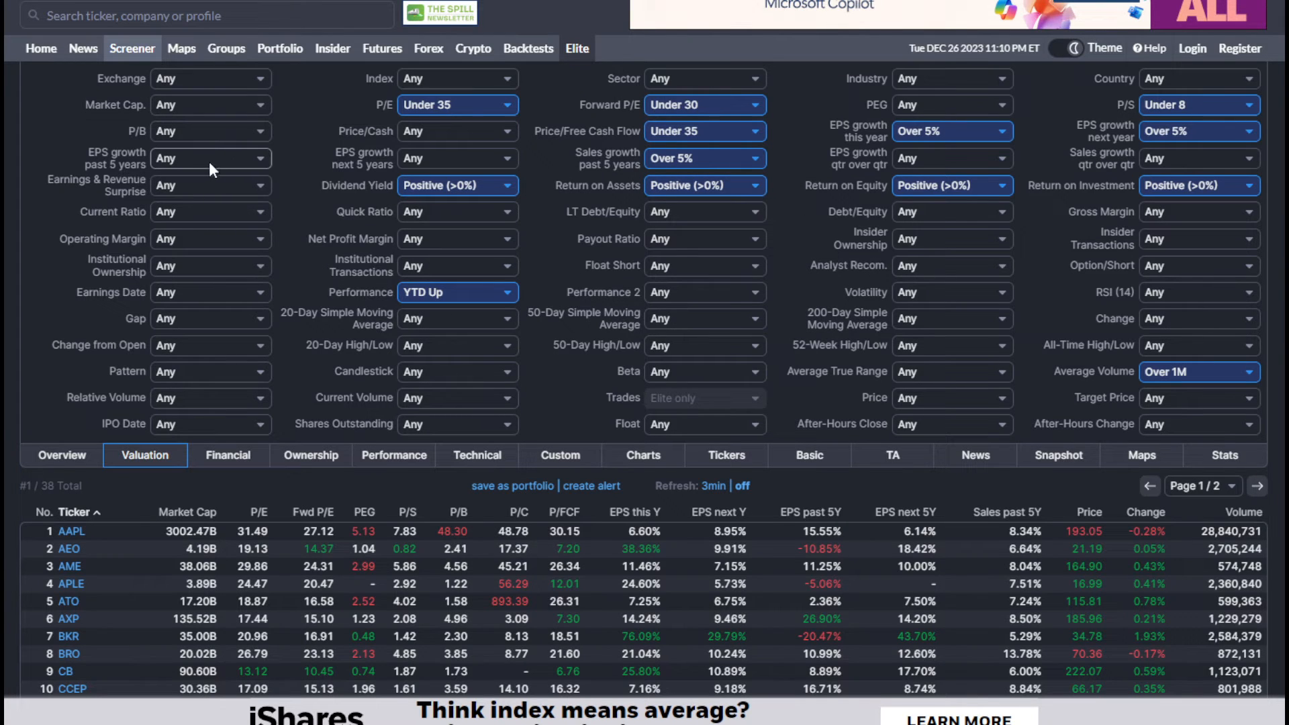
pyautogui.click(441, 162)
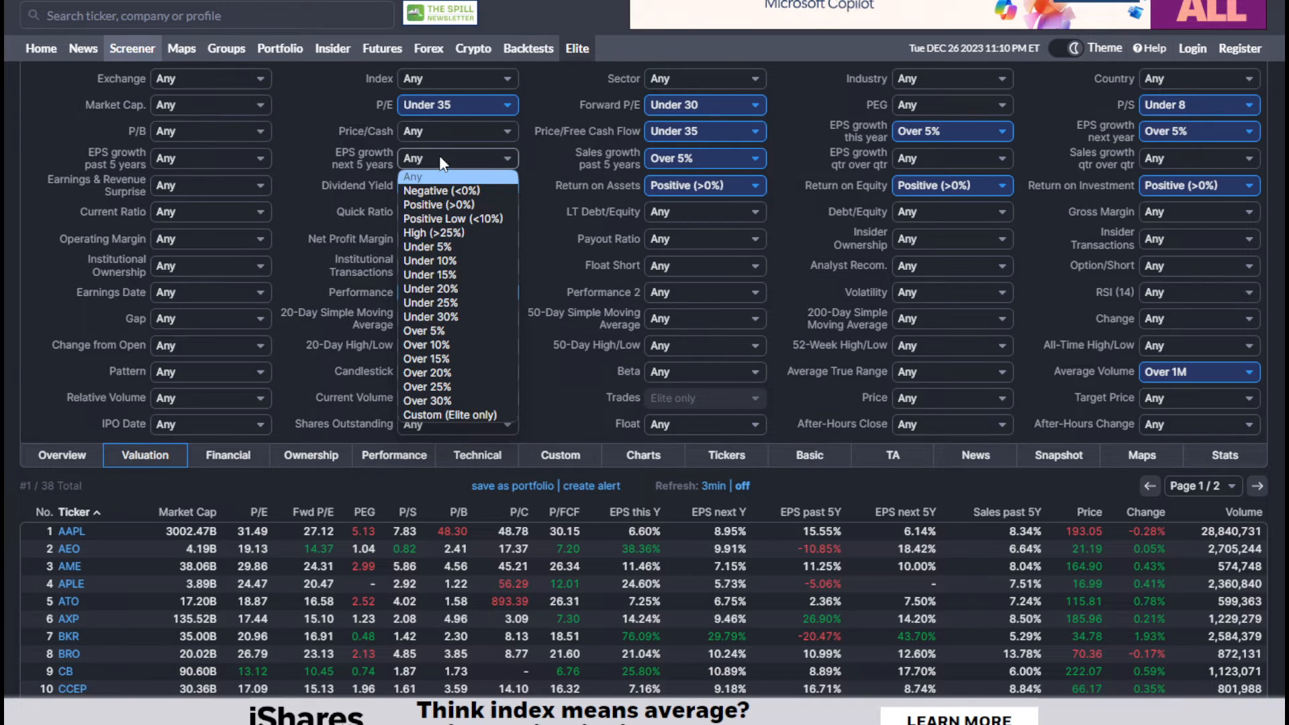
pyautogui.click(460, 204)
pyautogui.scroll(-5, 461, 209)
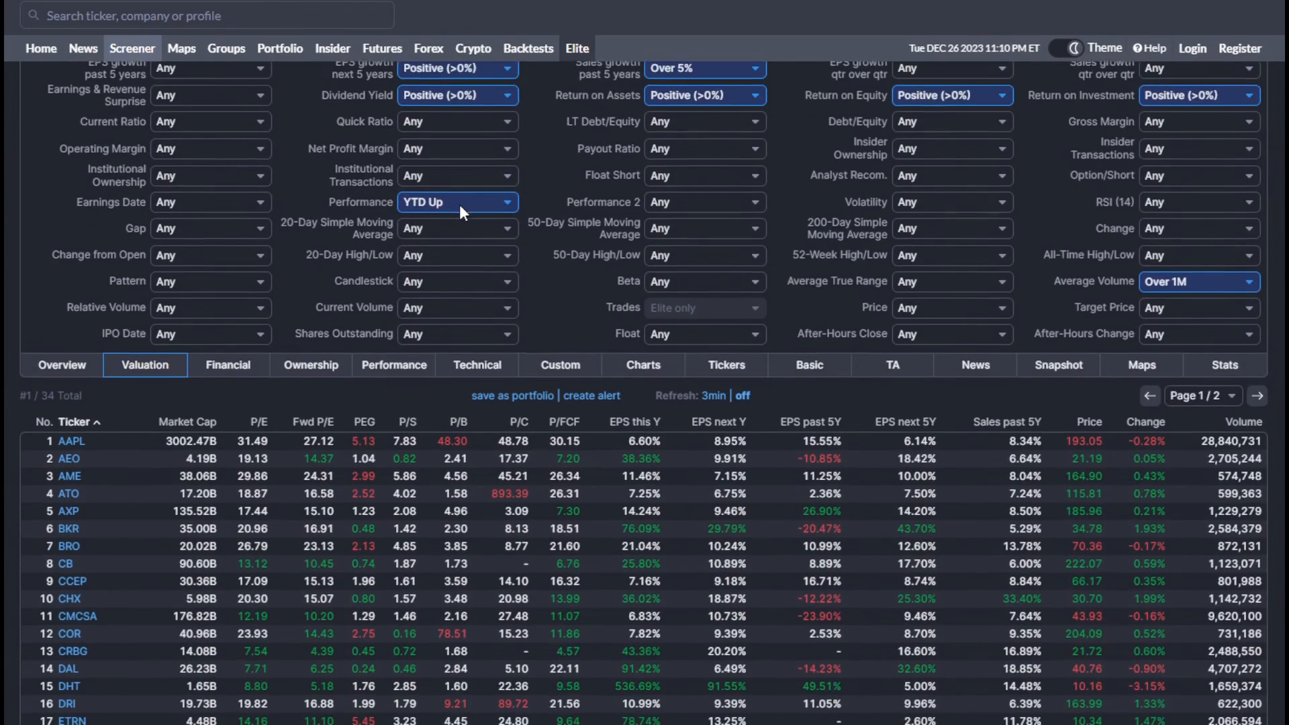
# Step: Look through the filtered stocks, previewing the price charts and company details of tickers from AAPL to CMCSA
pyautogui.moveTo(123, 274)
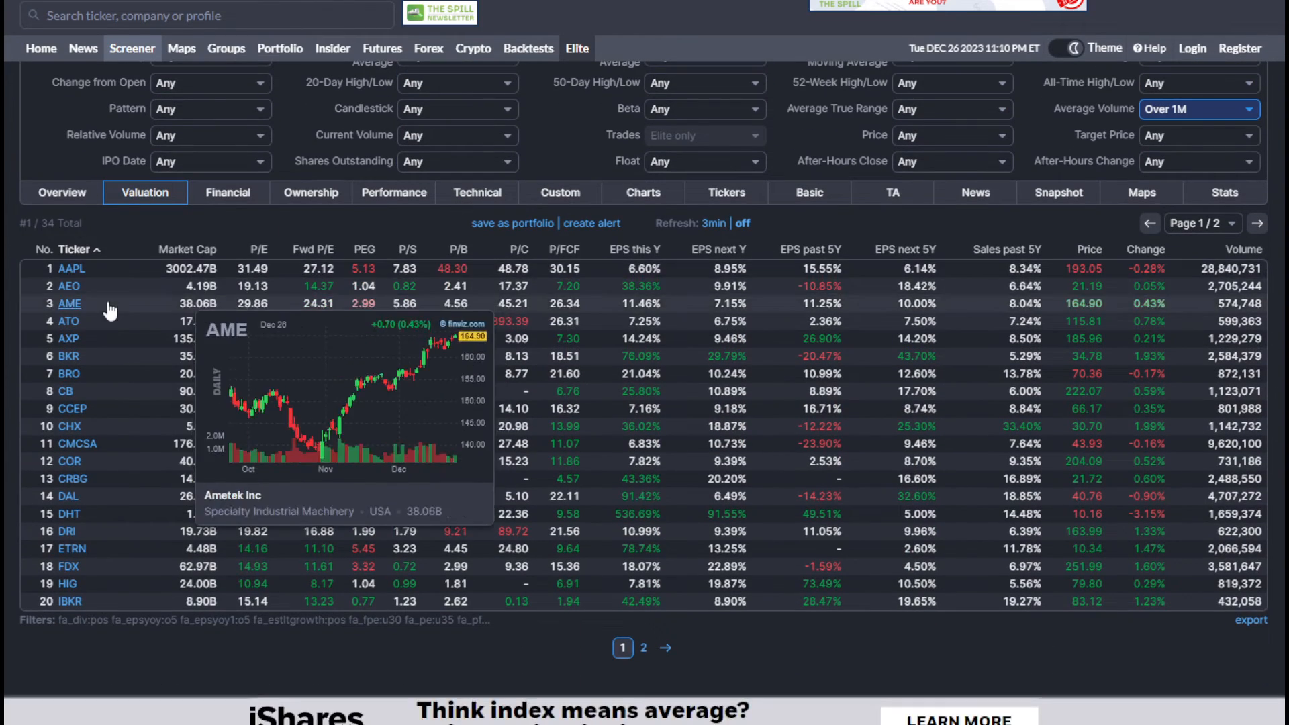
pyautogui.moveTo(121, 590)
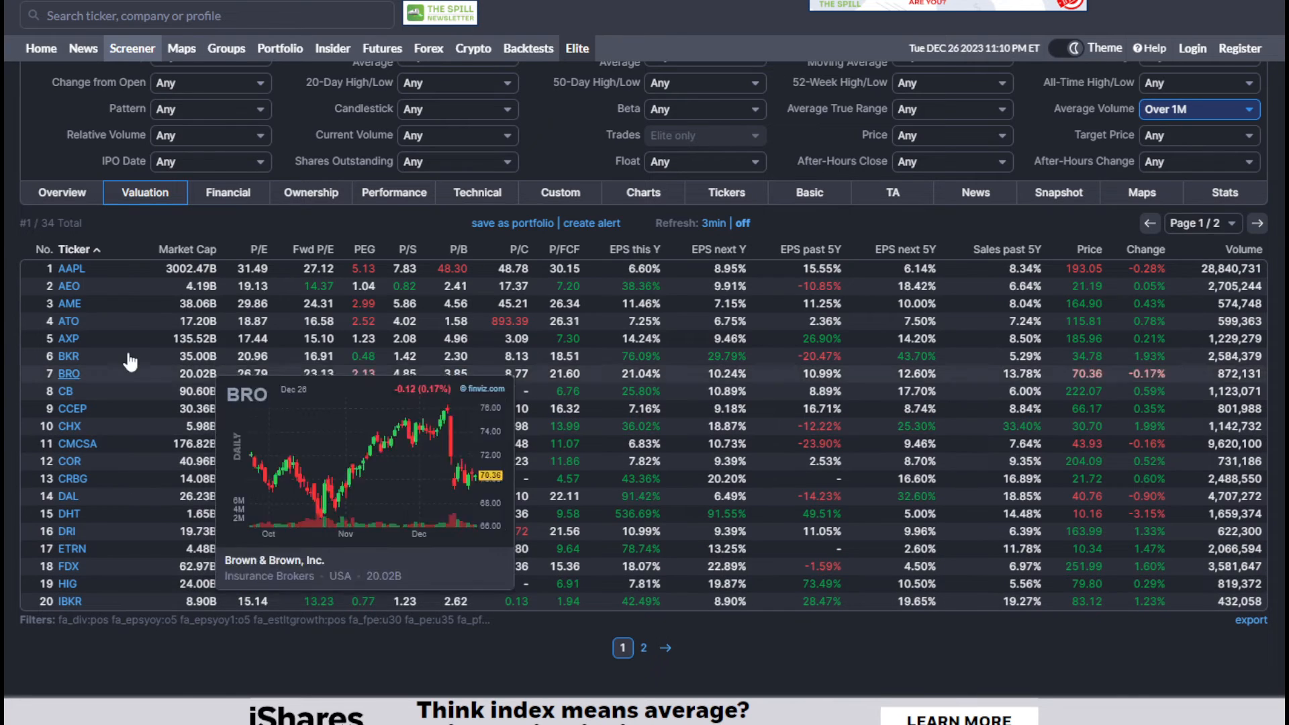
pyautogui.click(643, 648)
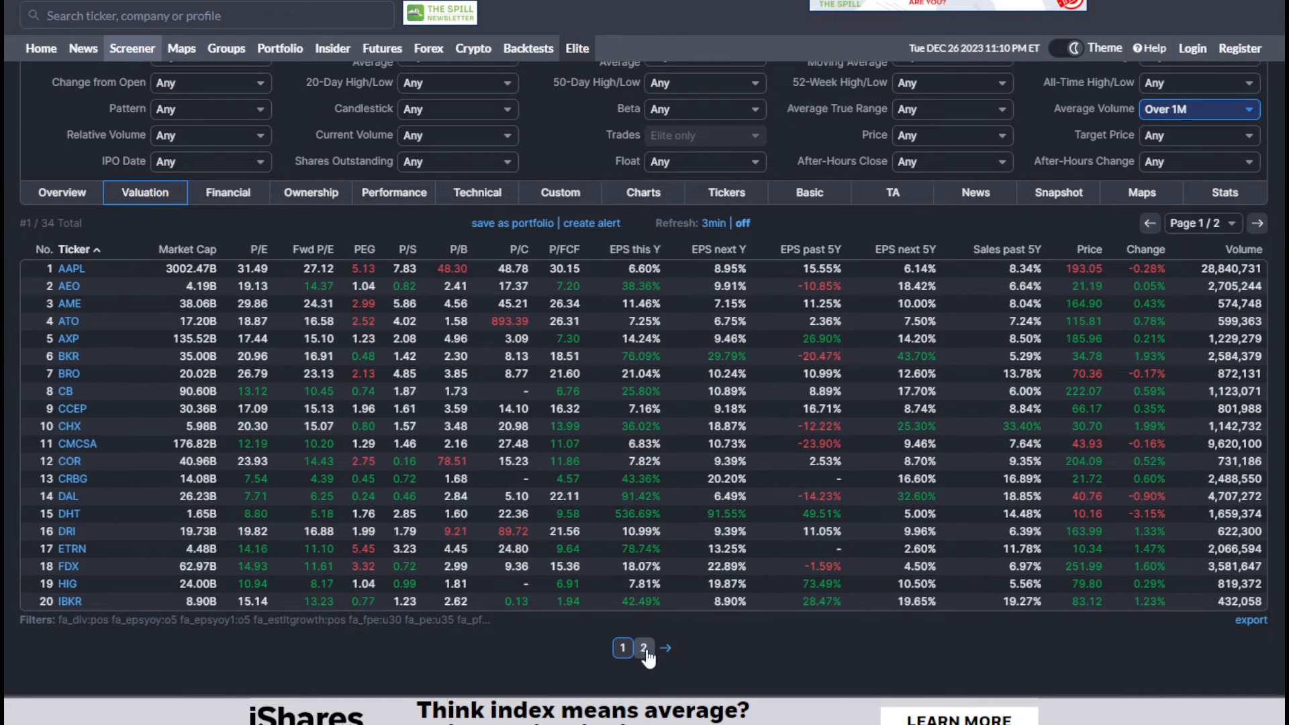
pyautogui.scroll(-3, 573, 433)
pyautogui.scroll(-1, 574, 438)
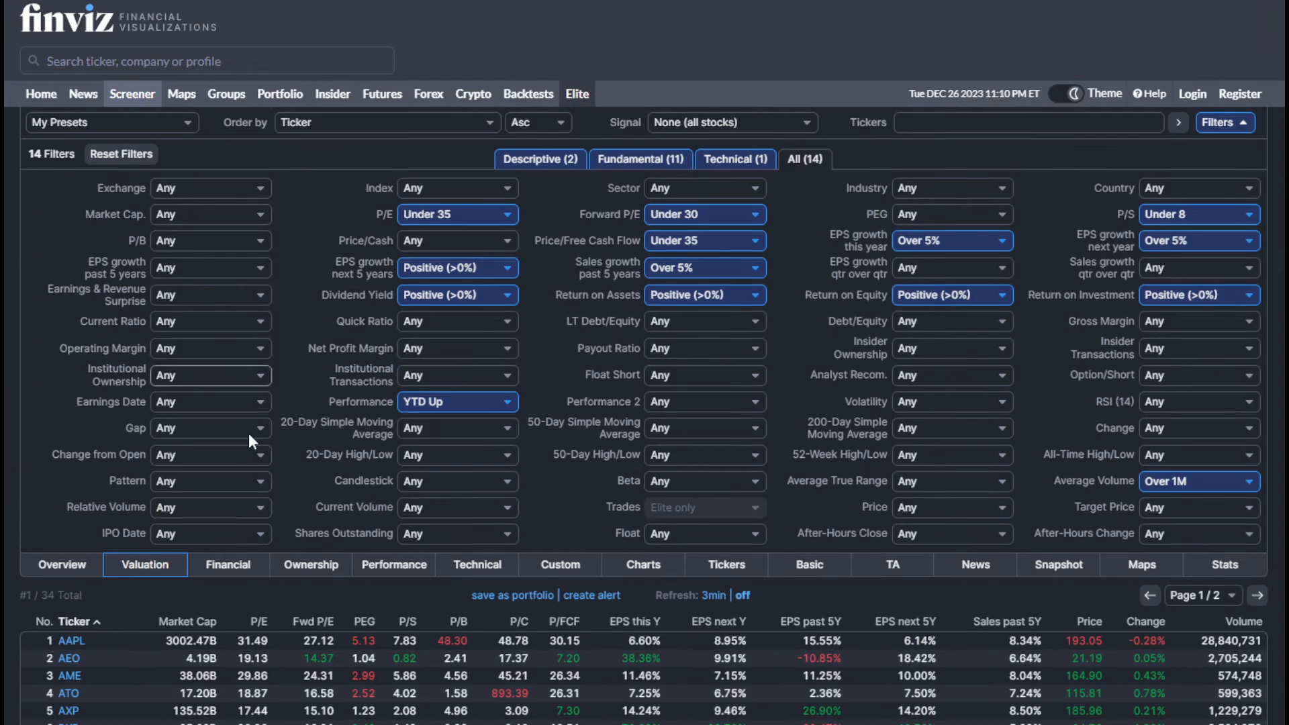
pyautogui.scroll(-6, 239, 436)
pyautogui.moveTo(116, 250)
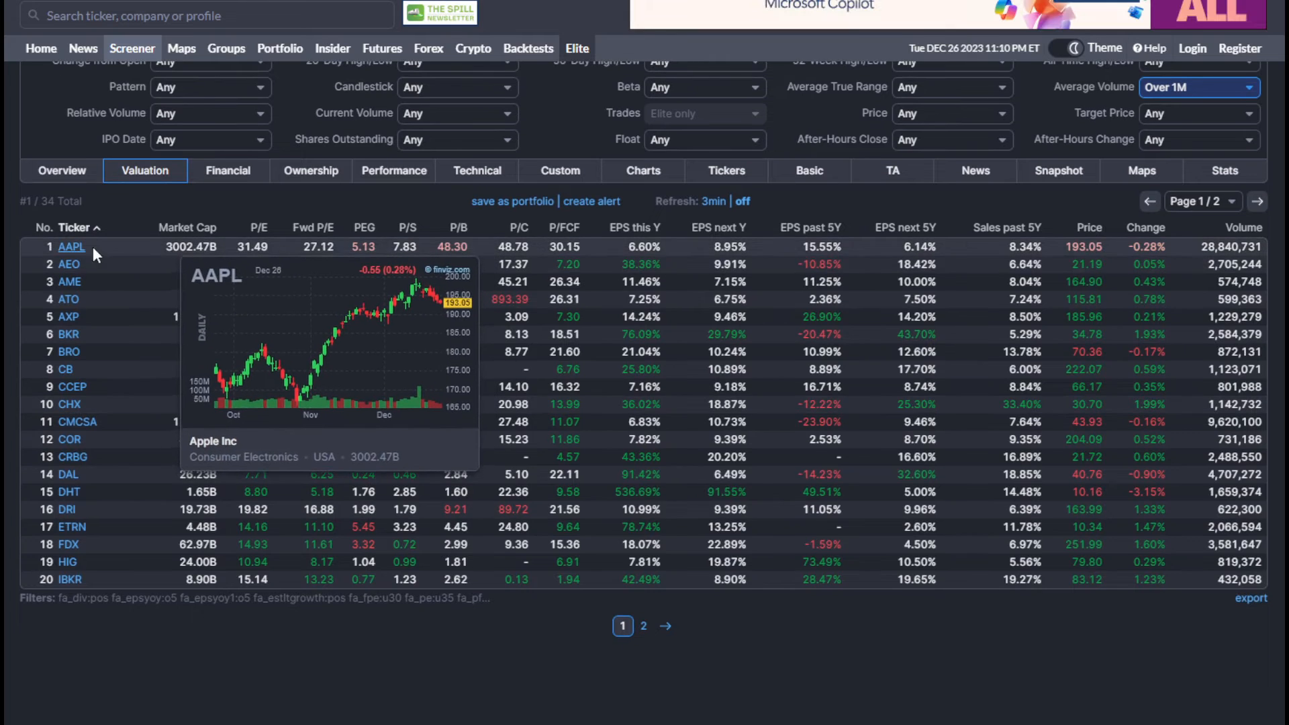
pyautogui.moveTo(80, 270)
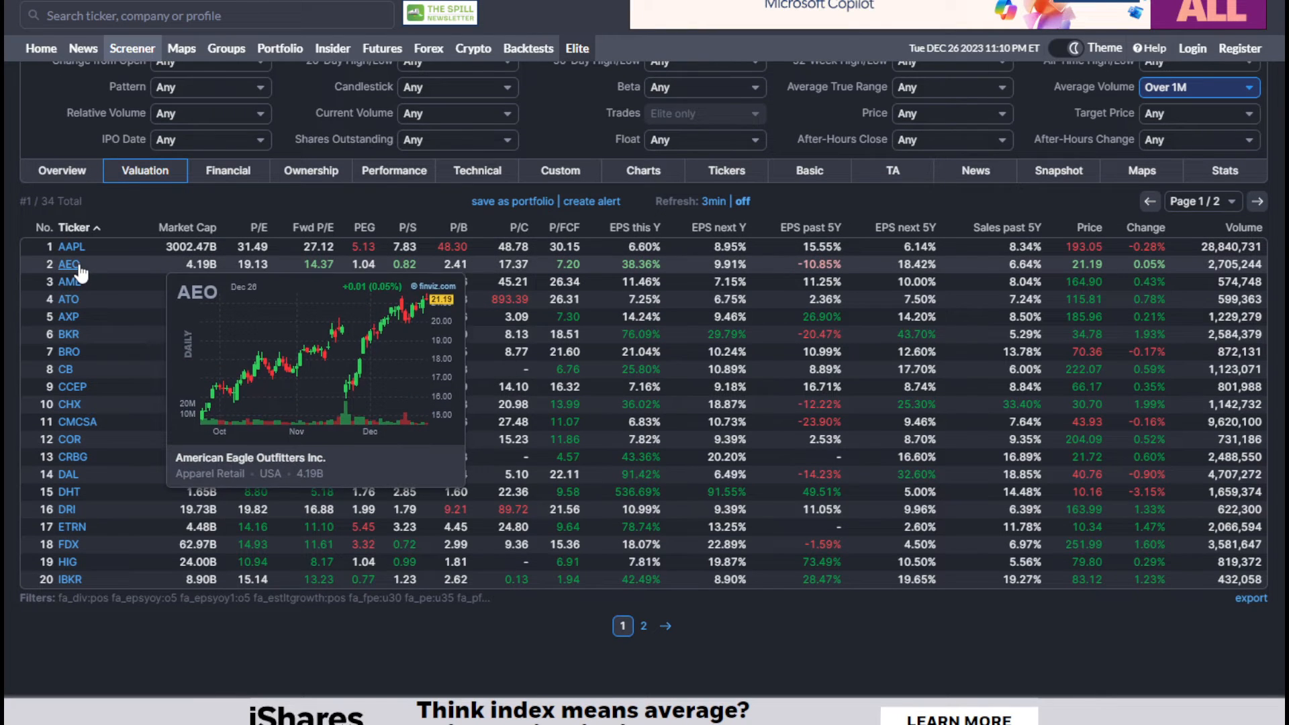
pyautogui.moveTo(80, 294)
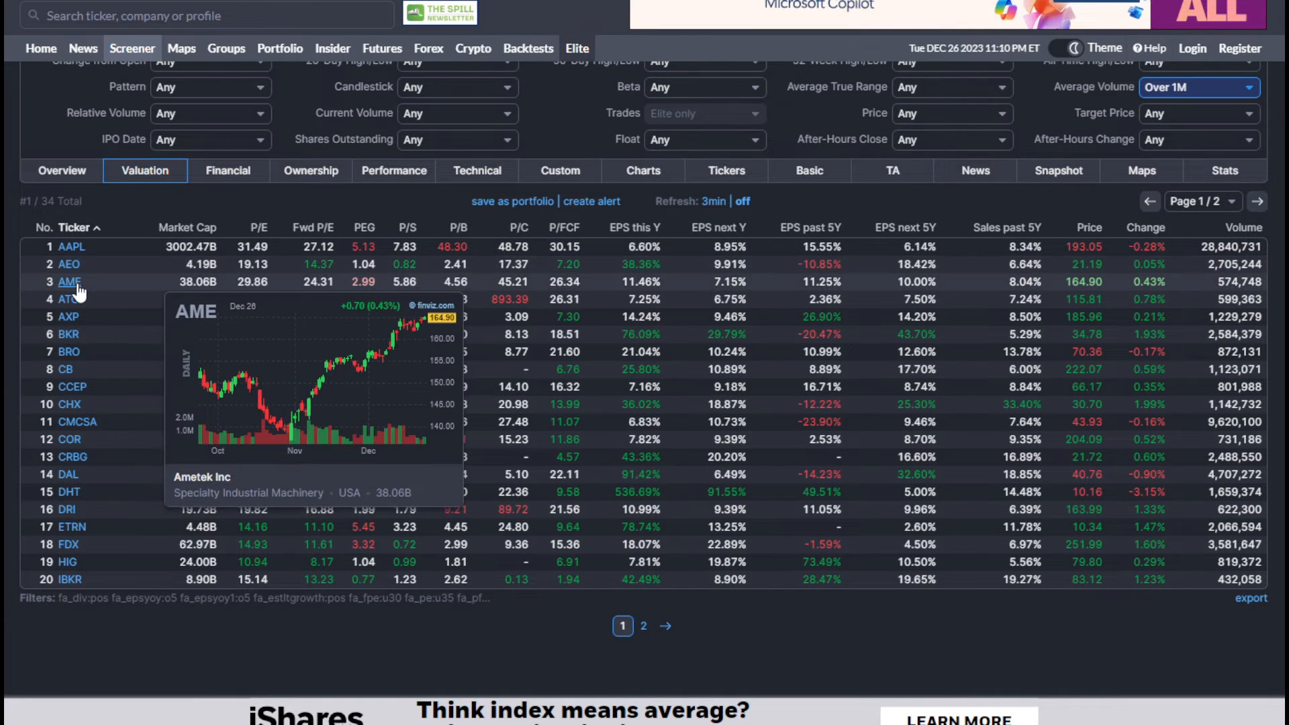
pyautogui.moveTo(76, 327)
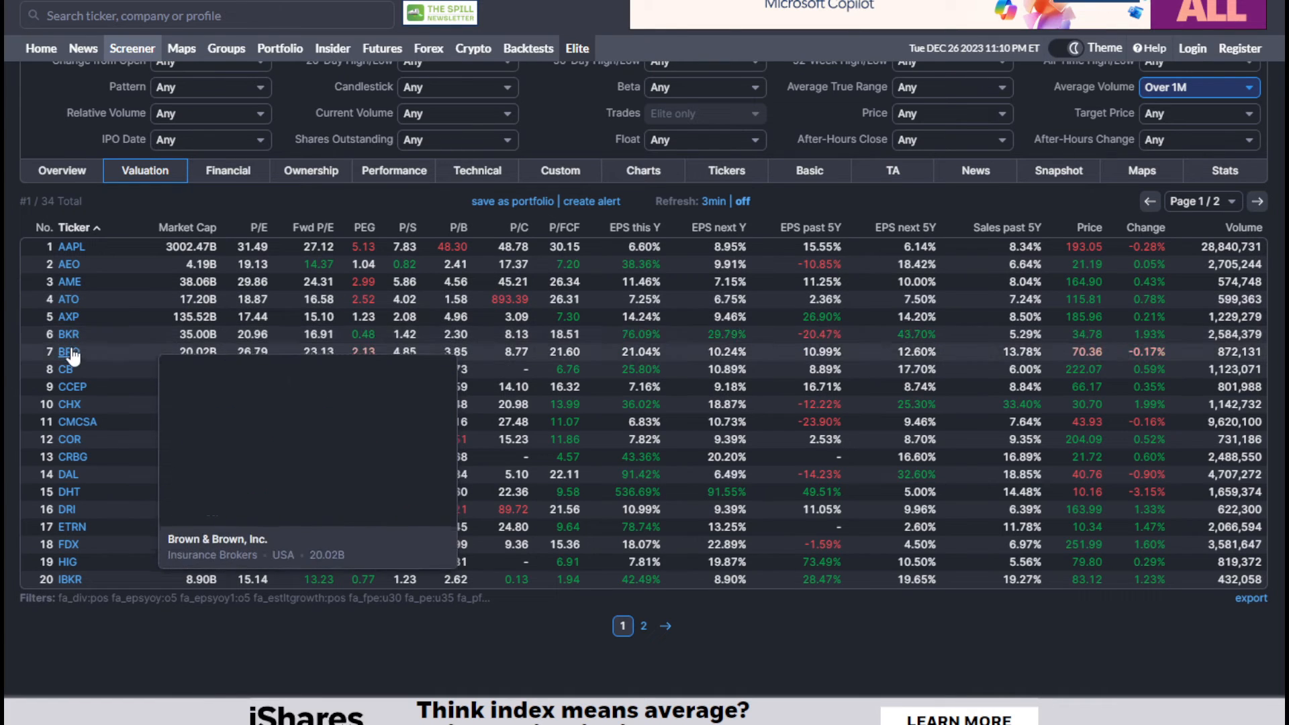
pyautogui.moveTo(72, 374)
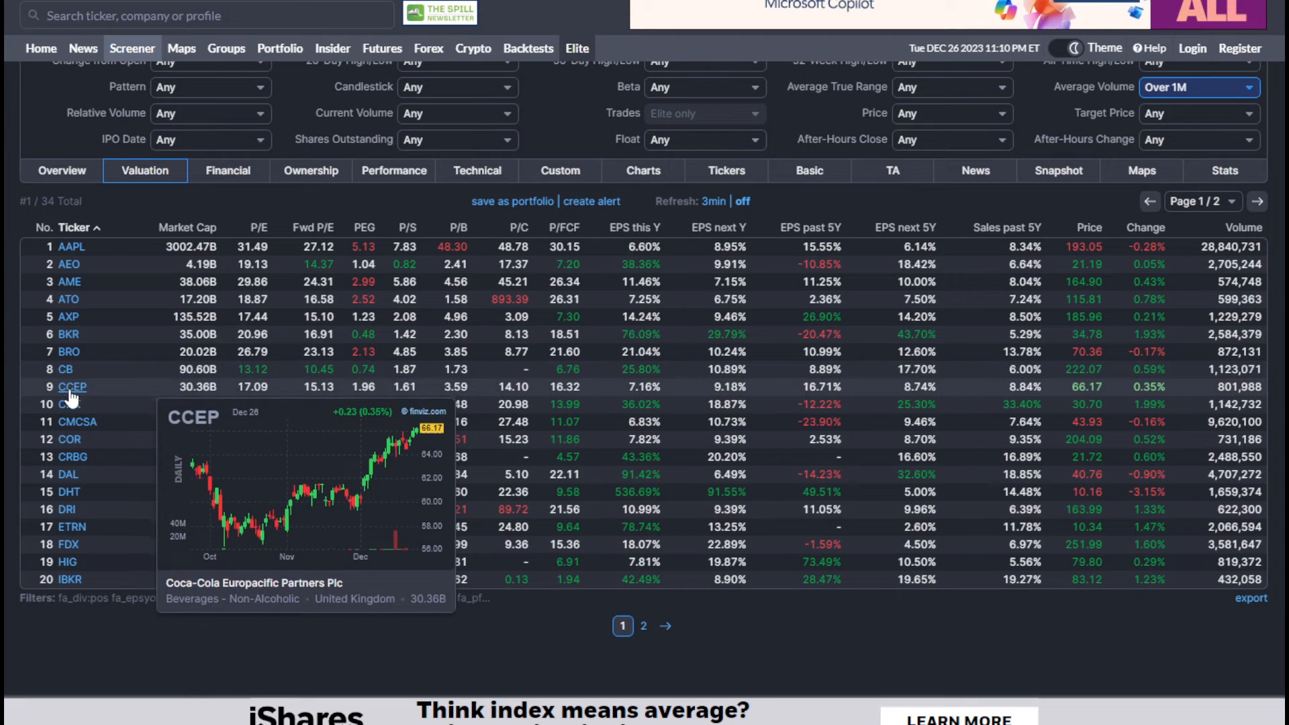
pyautogui.moveTo(74, 427)
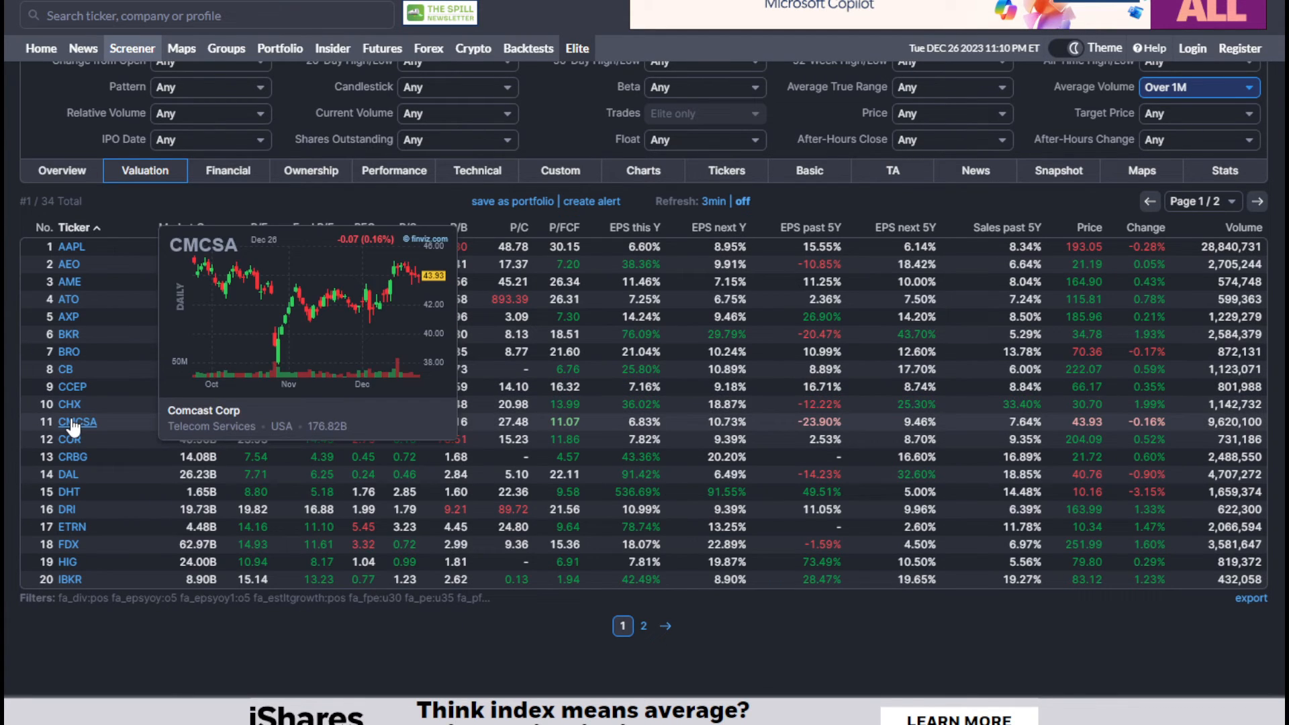
# Step: Set the Country filter to USA and look over the active filters and remaining stocks
pyautogui.scroll(3, 812, 282)
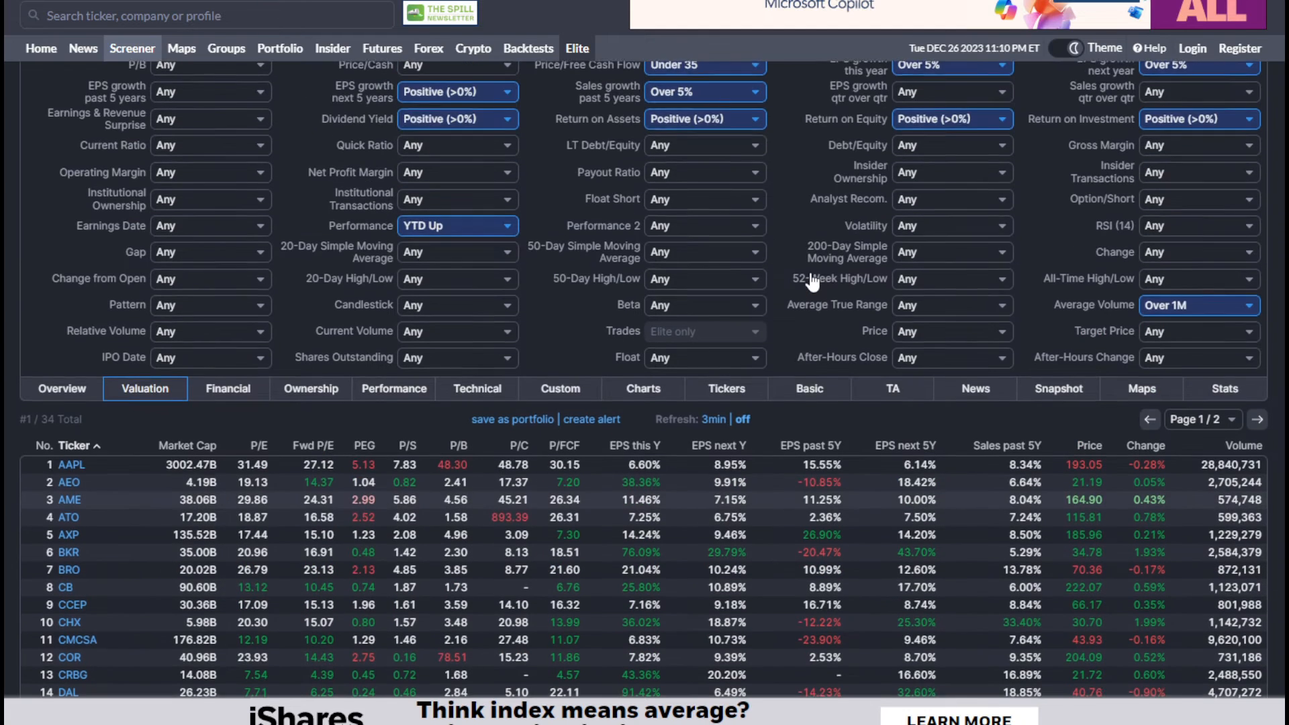
pyautogui.scroll(3, 812, 282)
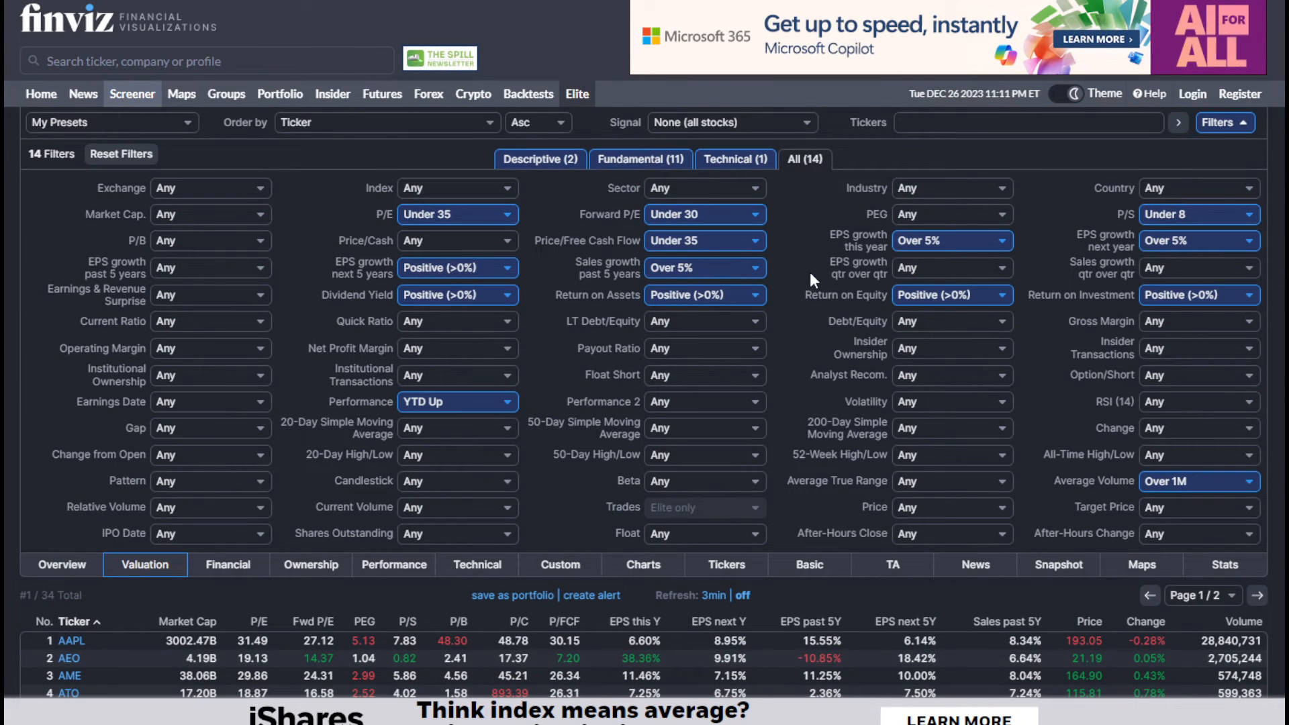
pyautogui.click(1202, 188)
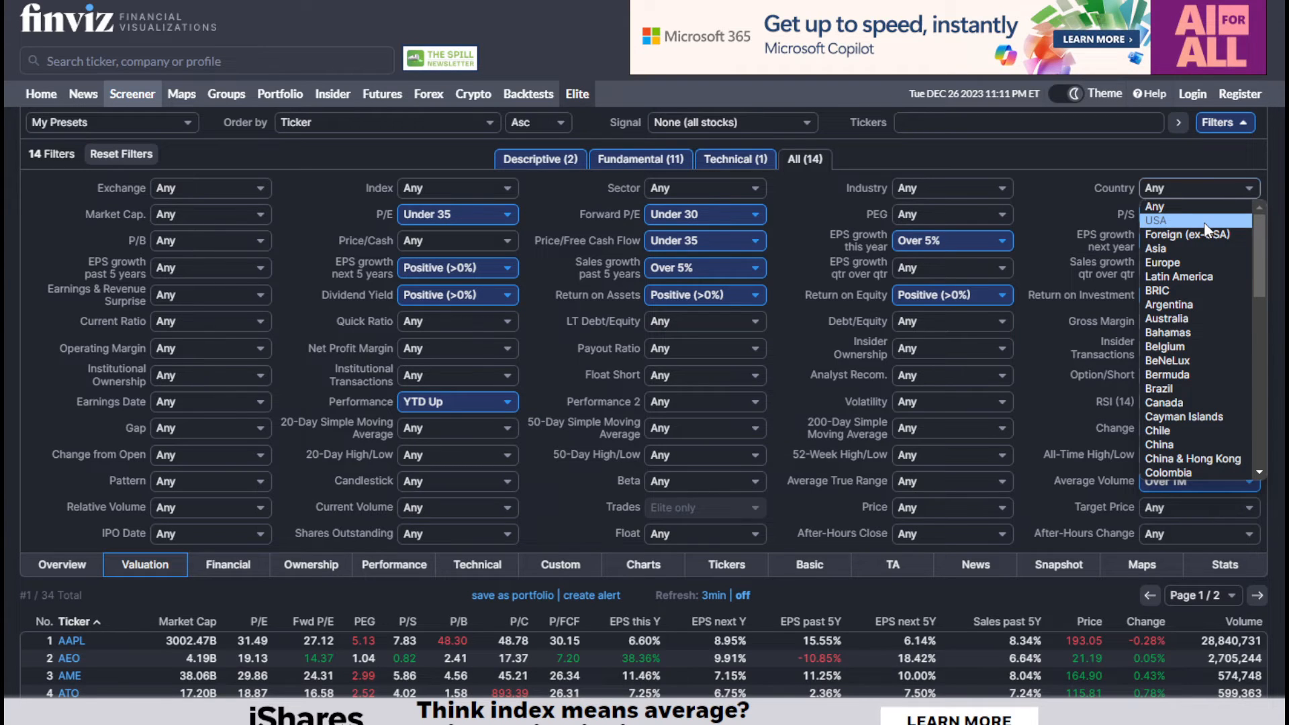
pyautogui.click(1204, 222)
pyautogui.scroll(-3, 1033, 307)
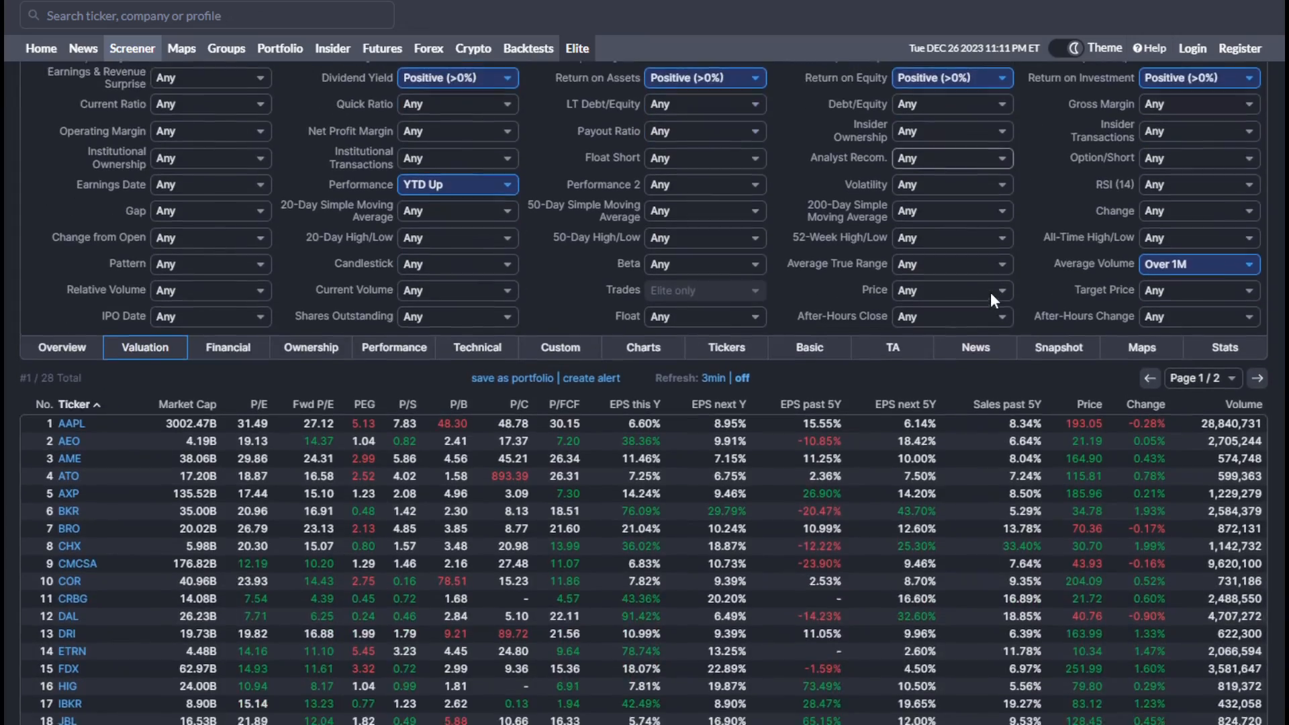
pyautogui.scroll(-1, 991, 294)
pyautogui.scroll(4, 991, 294)
pyautogui.scroll(-2, 991, 294)
pyautogui.scroll(1, 991, 294)
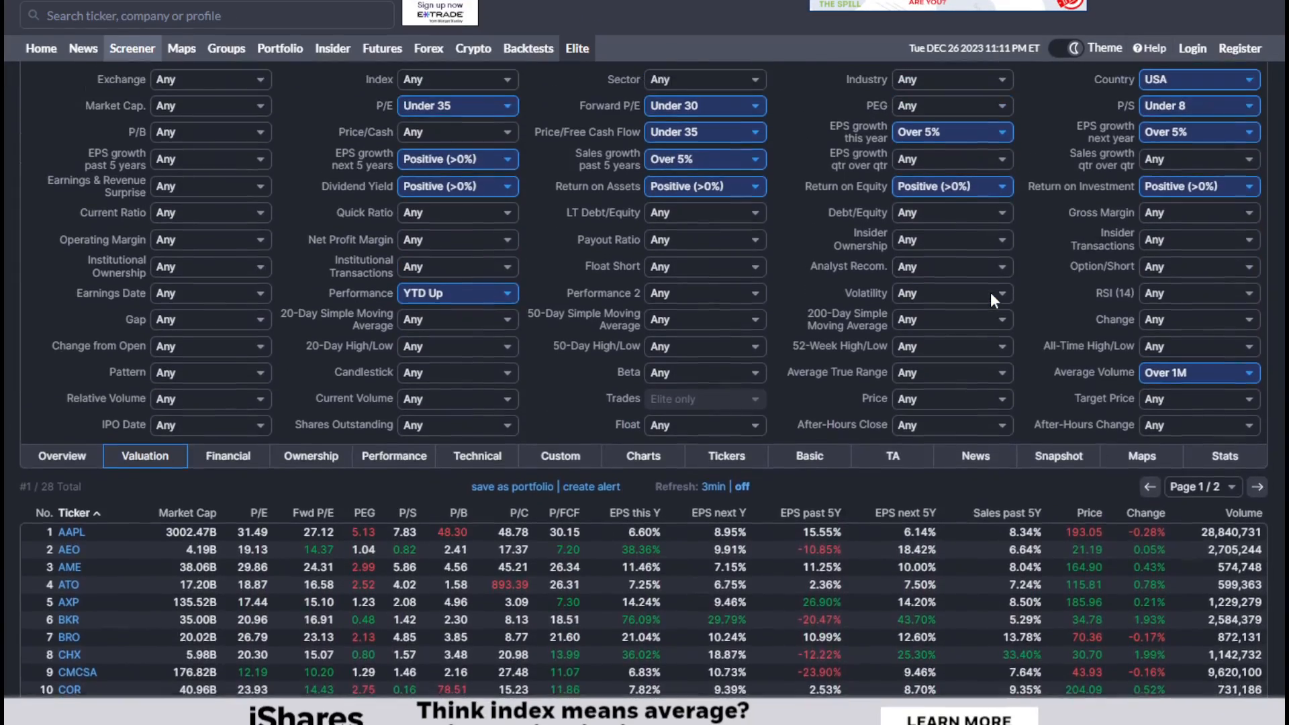
pyautogui.scroll(-1, 563, 329)
pyautogui.scroll(3, 562, 329)
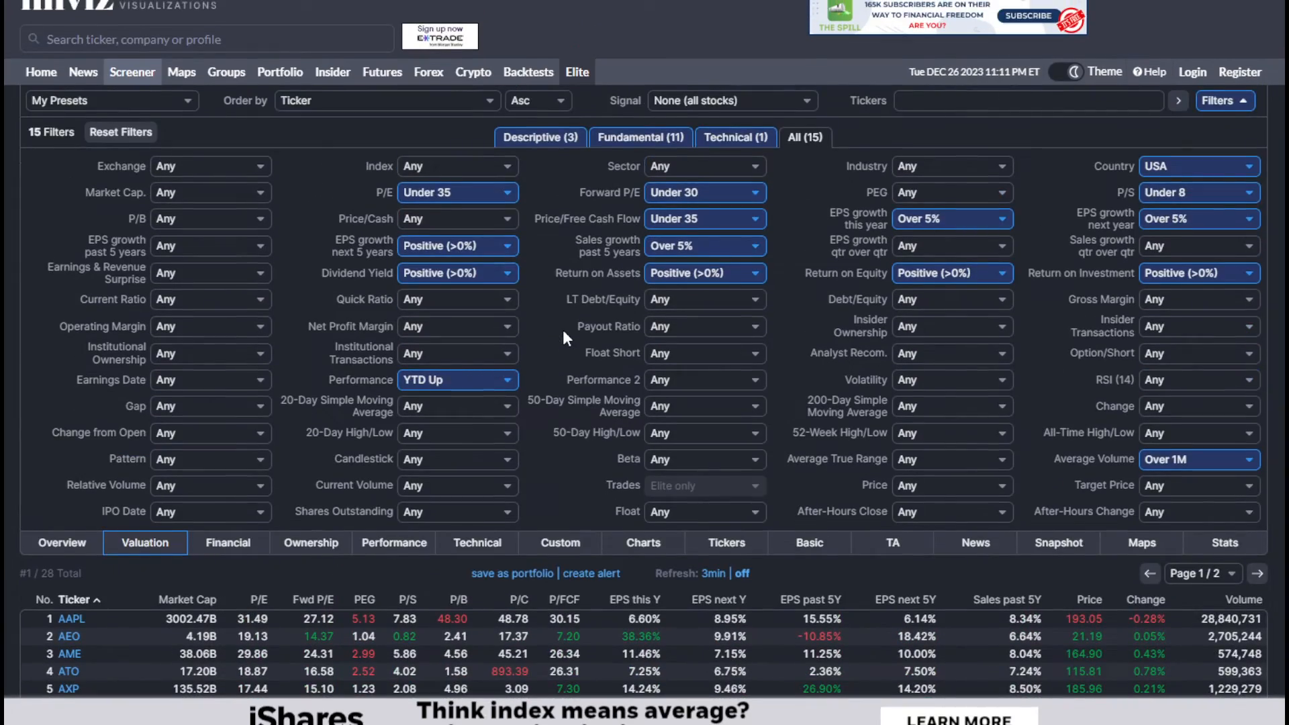
pyautogui.scroll(-1, 563, 329)
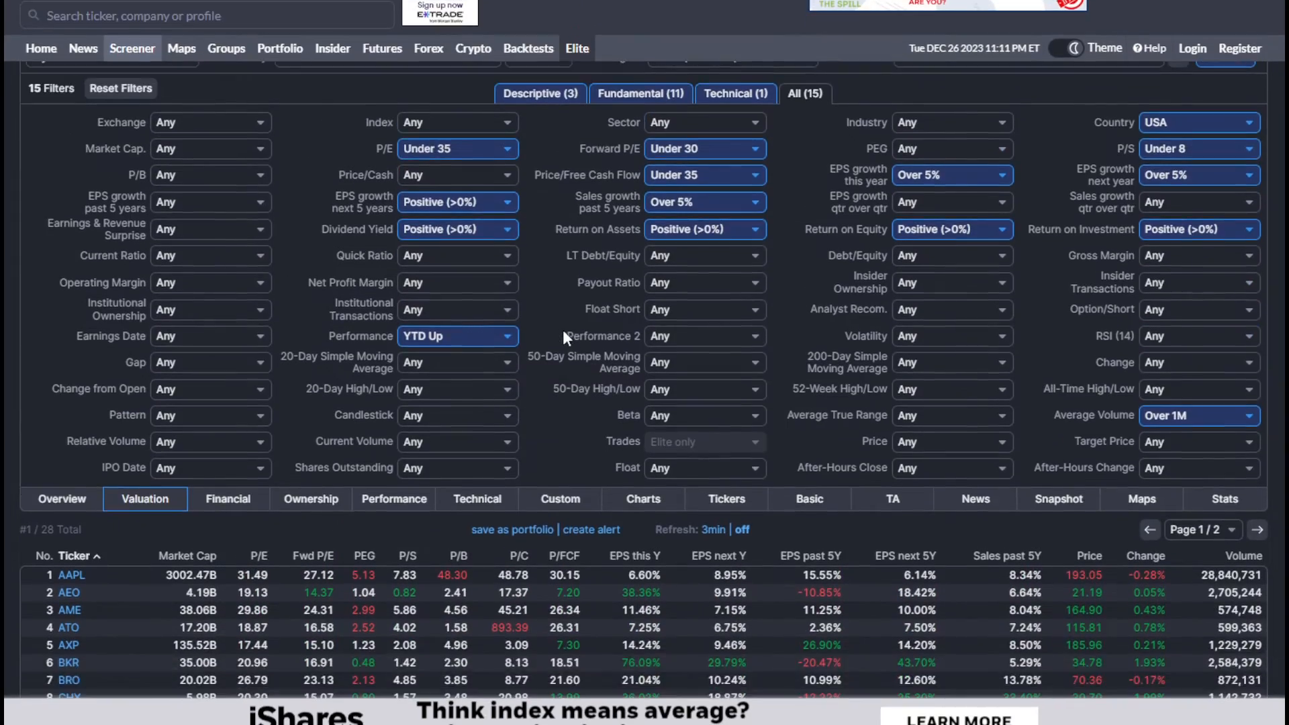
# Step: Try the PEG filter at Under 3 and check the resulting stock list
pyautogui.click(1001, 146)
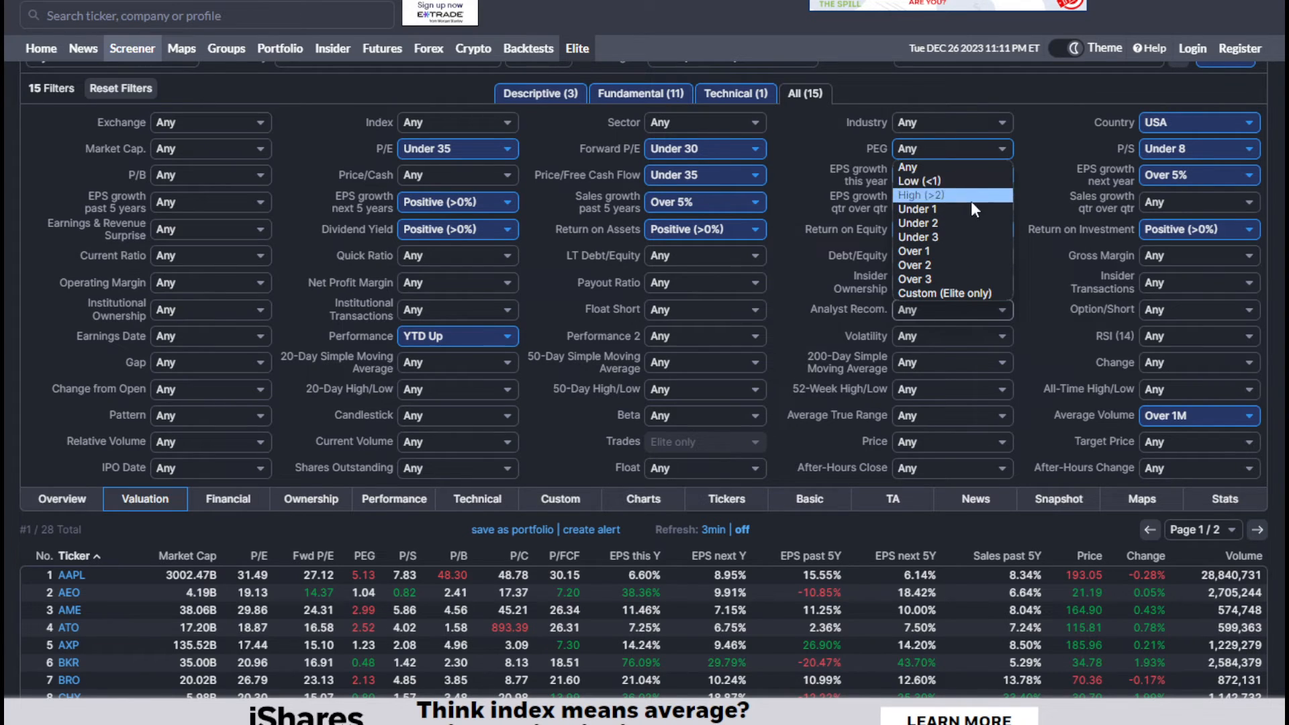
pyautogui.click(971, 236)
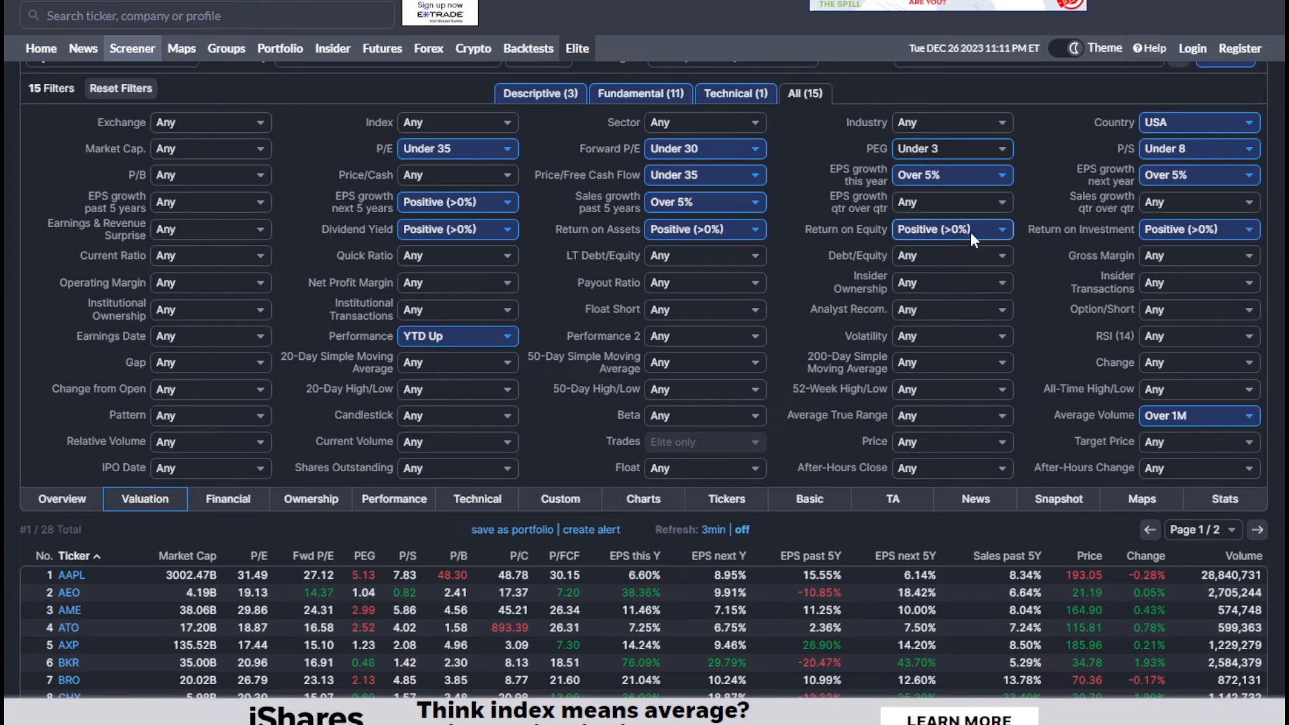
pyautogui.scroll(-3, 970, 232)
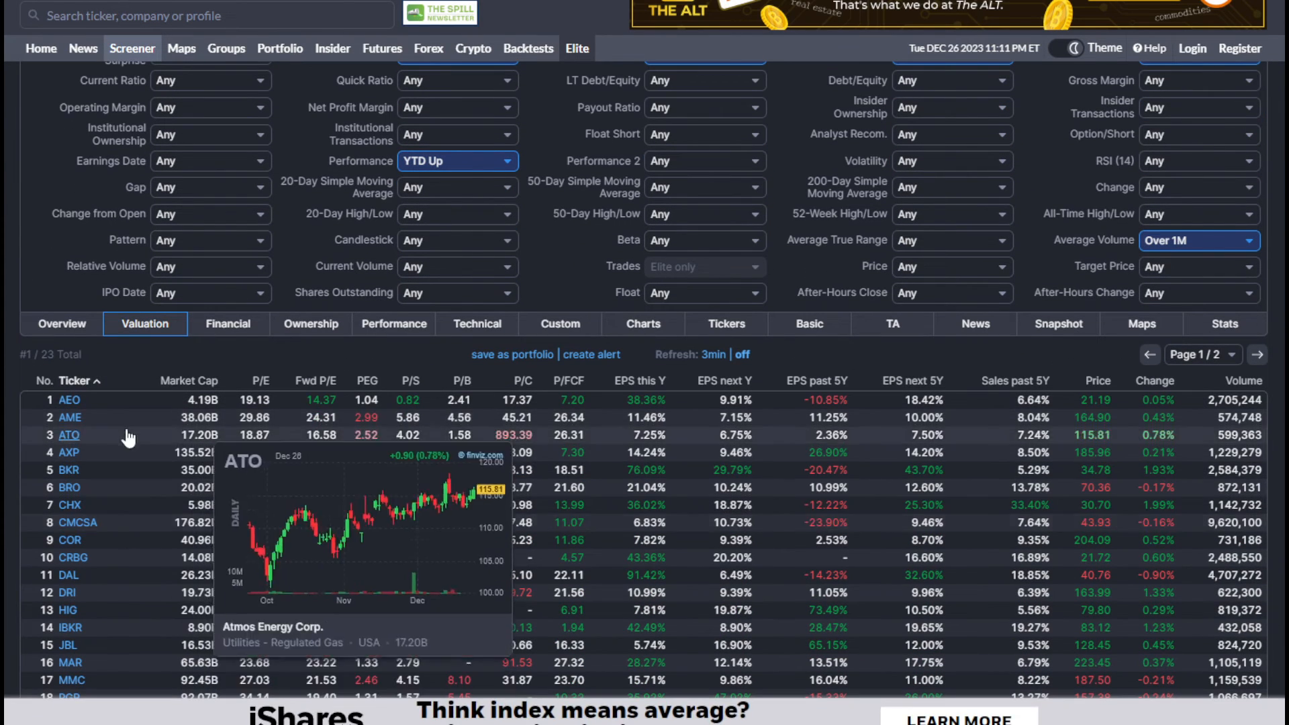
pyautogui.scroll(1, 819, 192)
pyautogui.scroll(1, 819, 192)
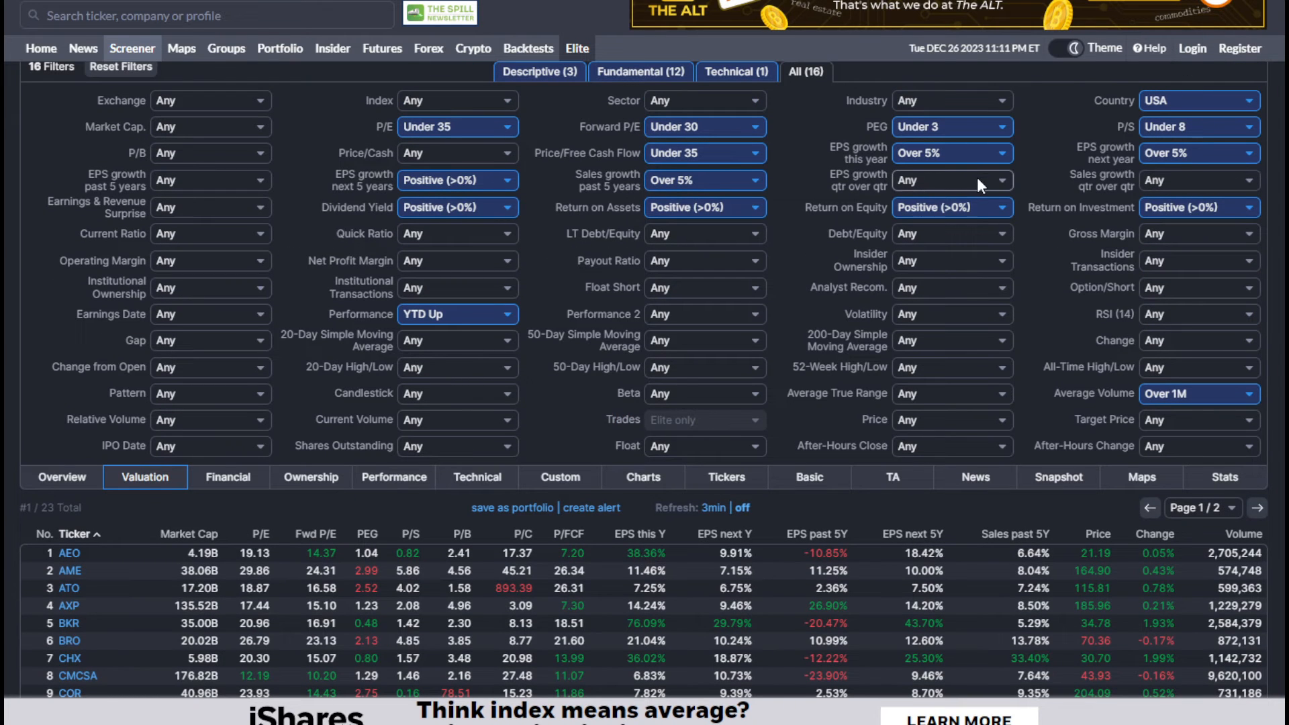
# Step: Set the PEG filter back to Any and examine the growth figures in the results
pyautogui.click(971, 127)
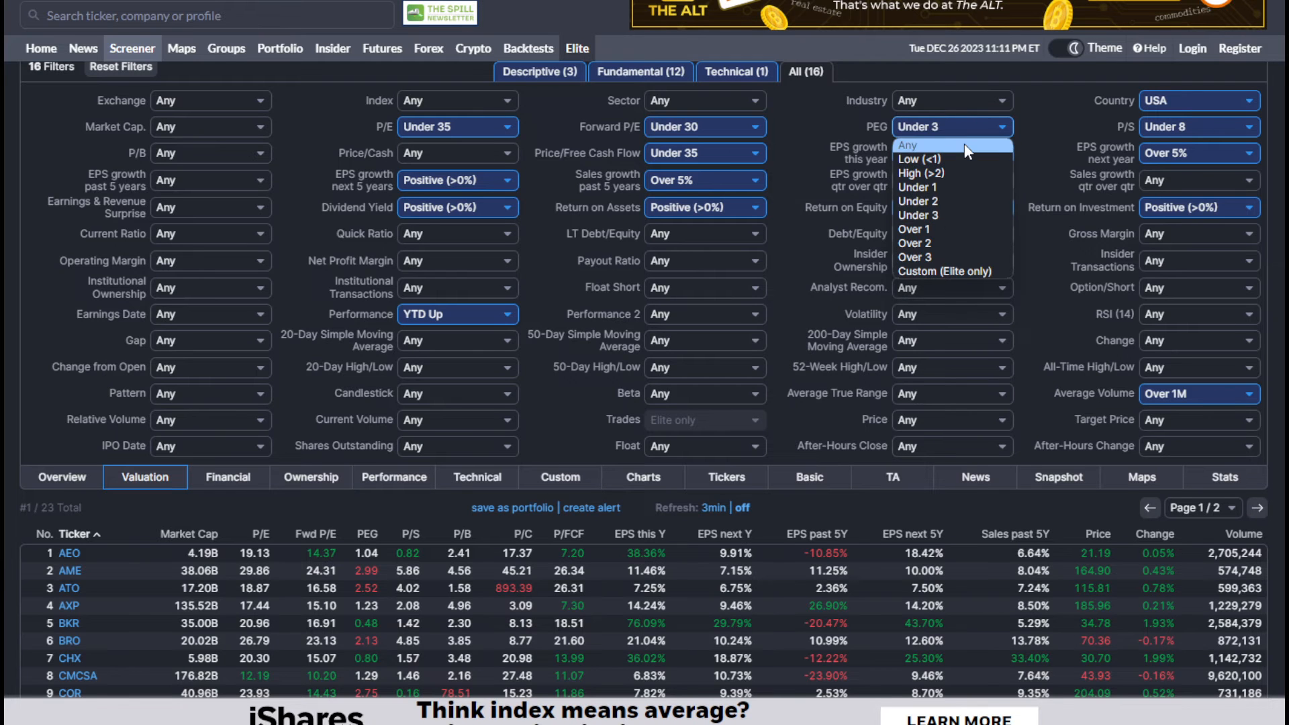
pyautogui.click(965, 143)
pyautogui.scroll(-3, 932, 163)
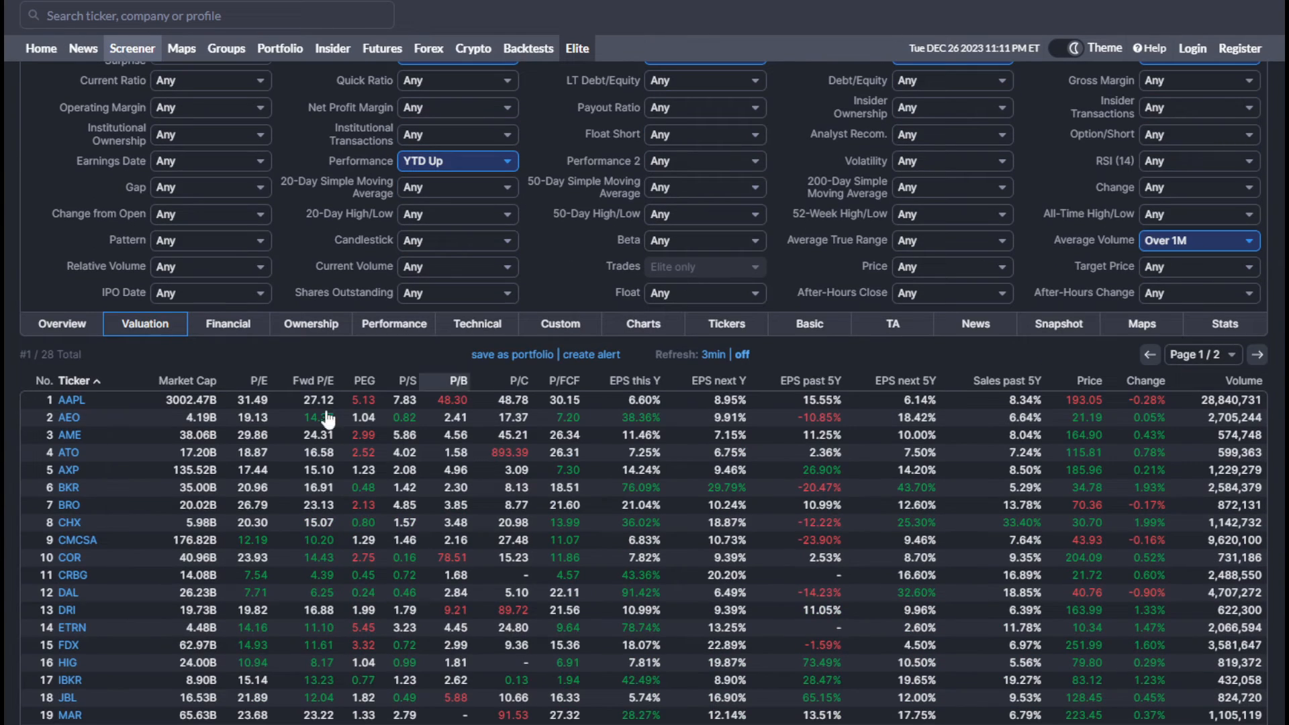
pyautogui.scroll(-2, 1001, 421)
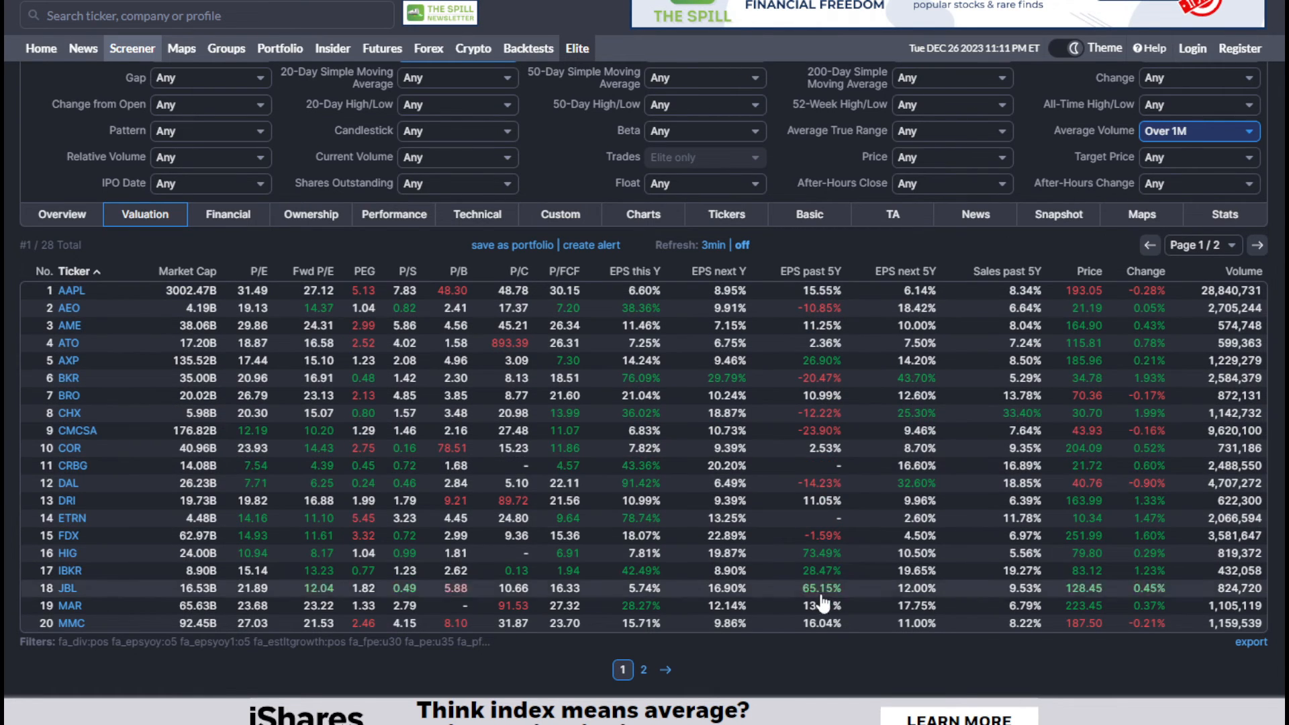
# Step: Set the EPS growth past 5 years filter to Positive (>0%) and view the narrowed stock list
pyautogui.scroll(3, 844, 296)
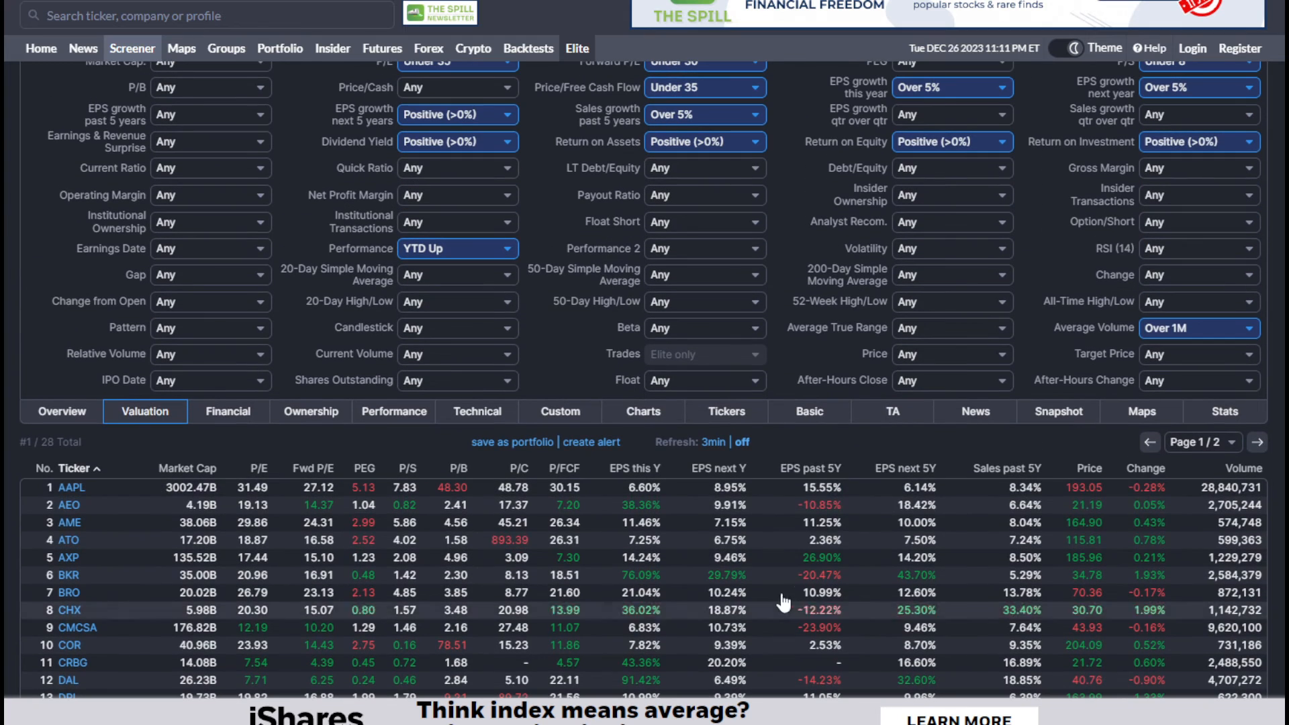
pyautogui.scroll(2, 715, 368)
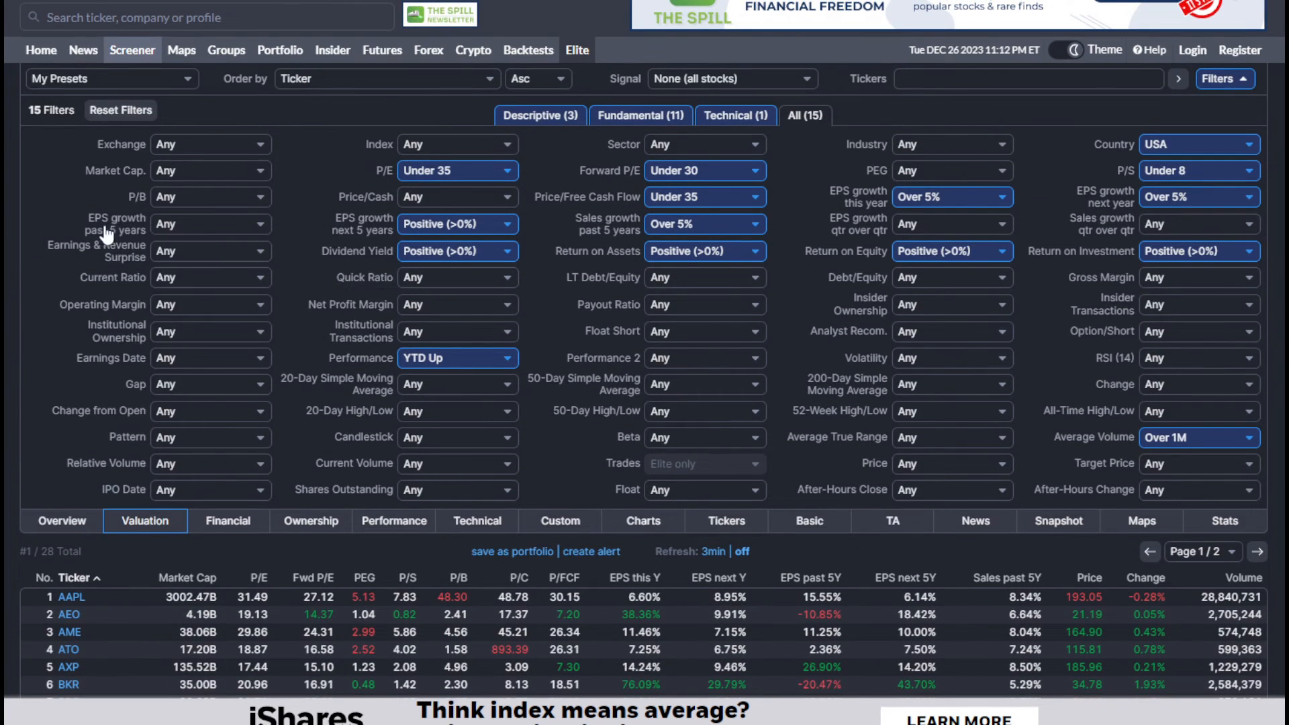
pyautogui.click(202, 224)
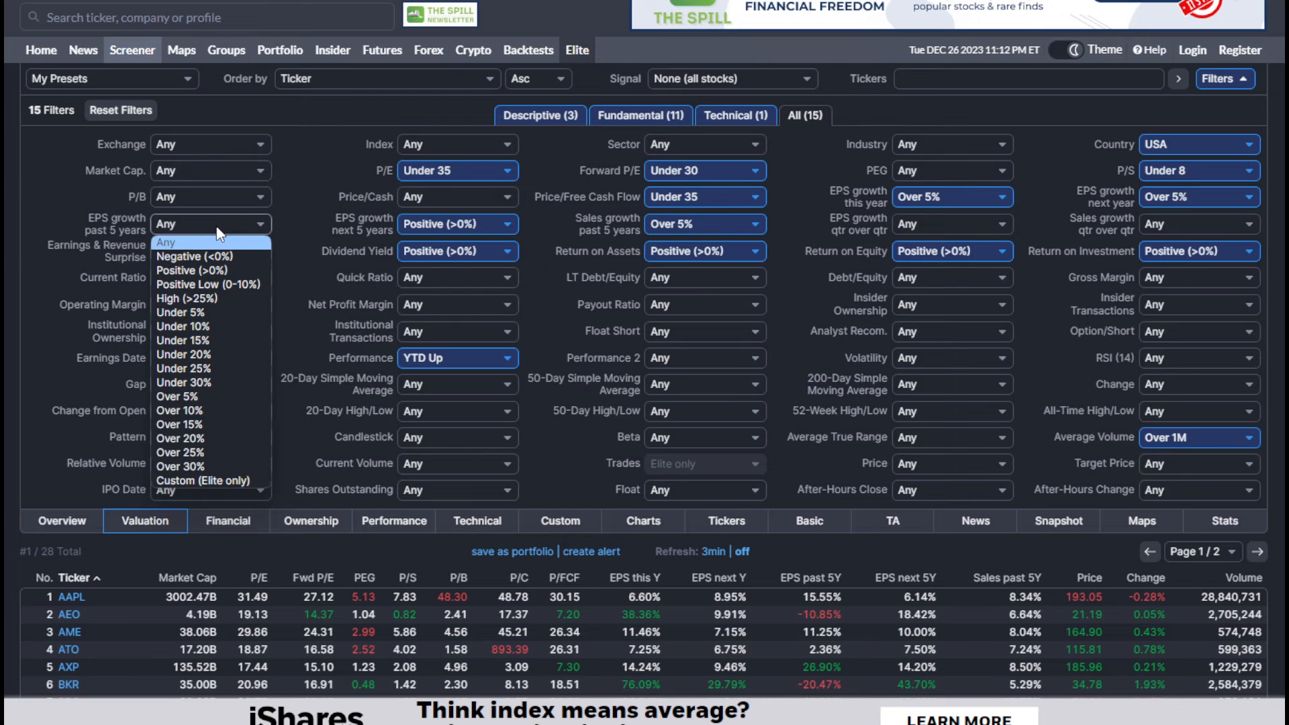
pyautogui.click(217, 268)
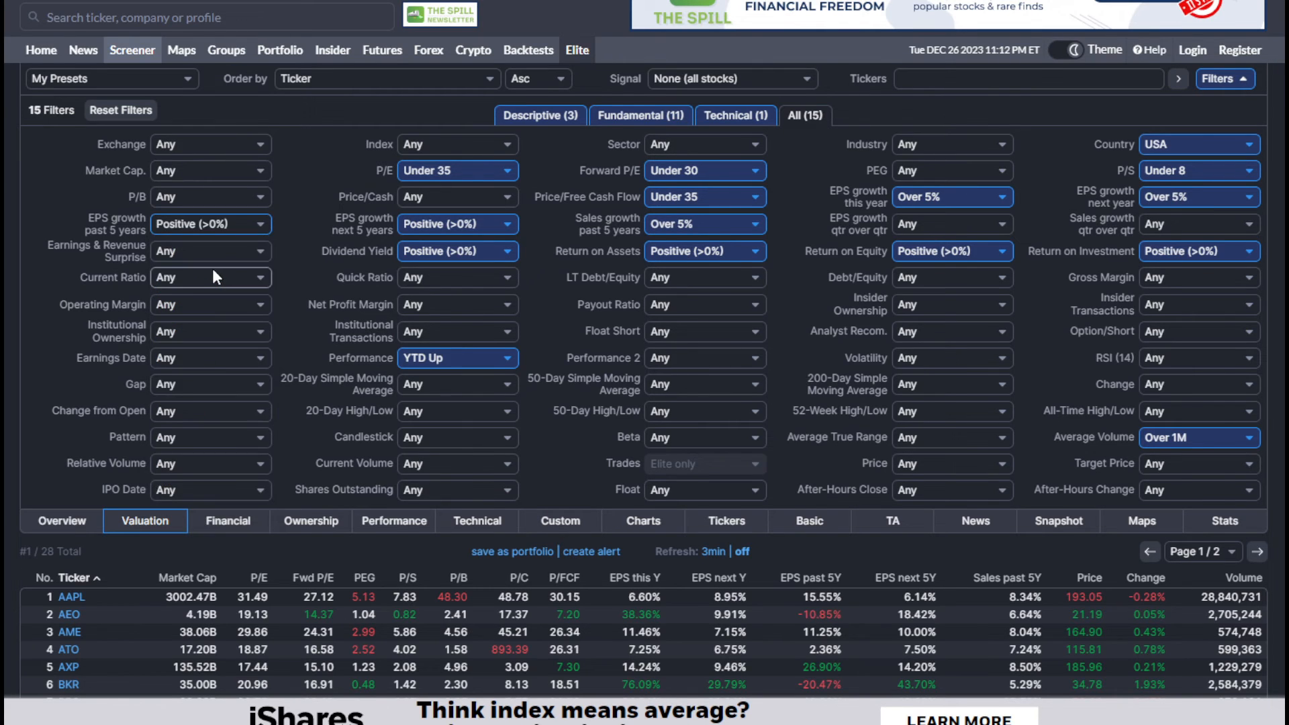
pyautogui.scroll(-3, 343, 311)
pyautogui.scroll(-1, 345, 311)
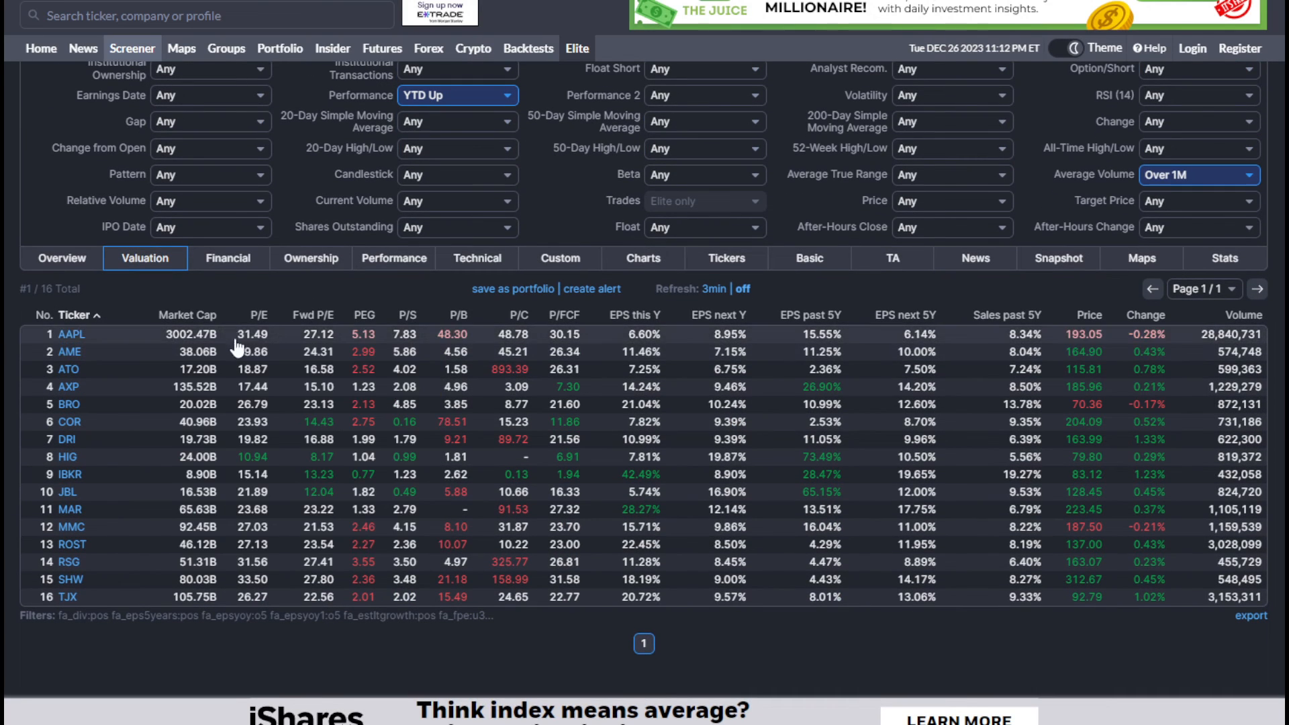
# Step: Preview the daily price charts and company details of the screened tickers, including TJX, SHW, RSG and JBL
pyautogui.moveTo(120, 503)
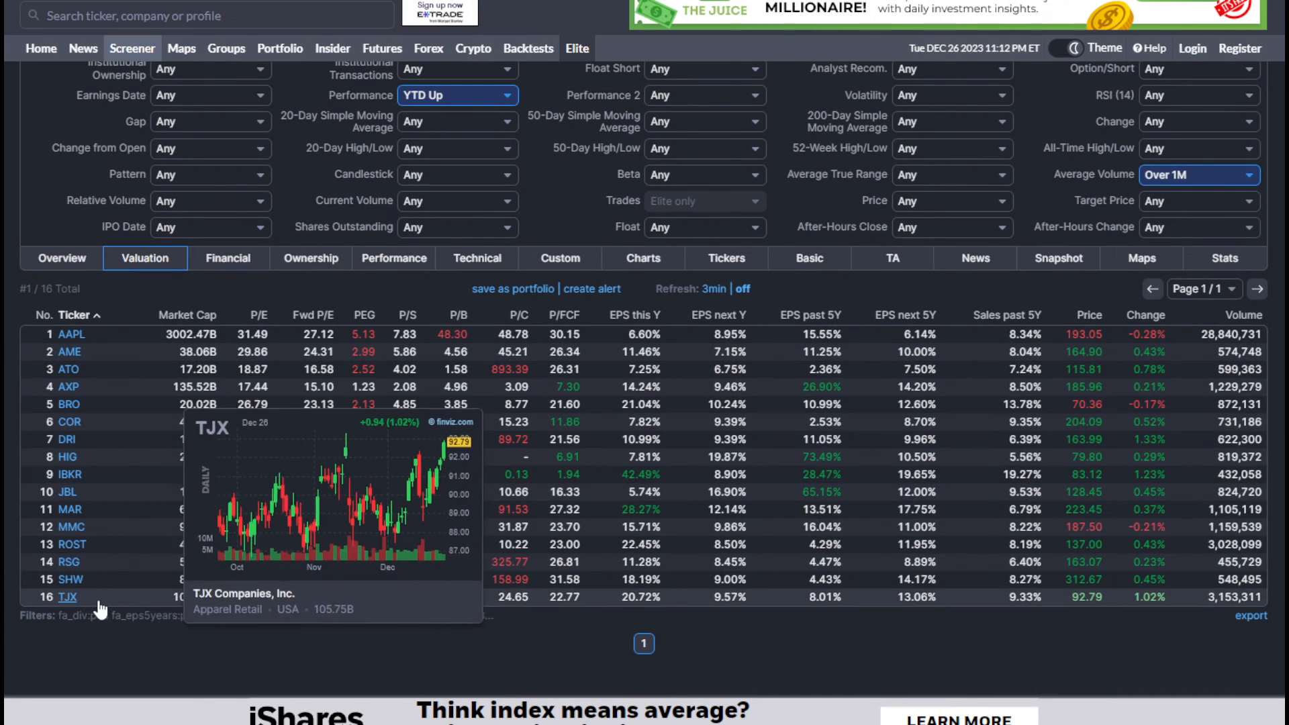
pyautogui.moveTo(106, 600)
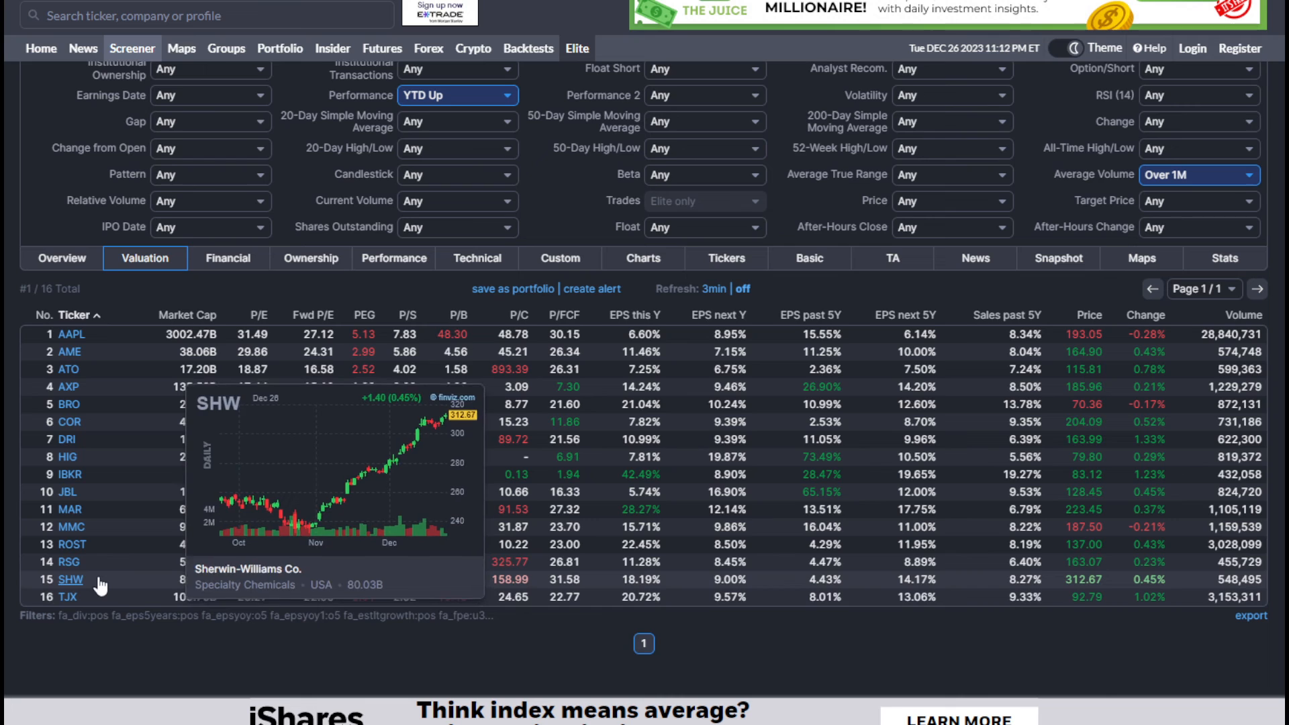
pyautogui.moveTo(100, 569)
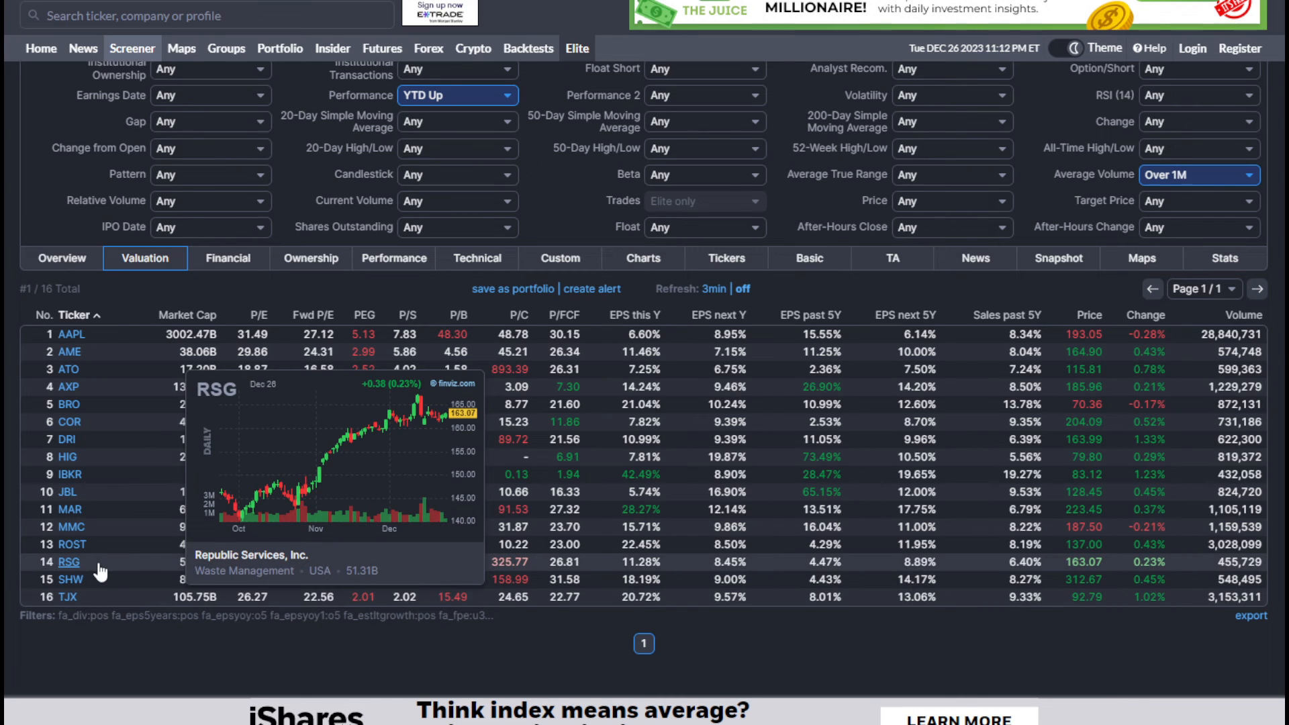
pyautogui.moveTo(97, 536)
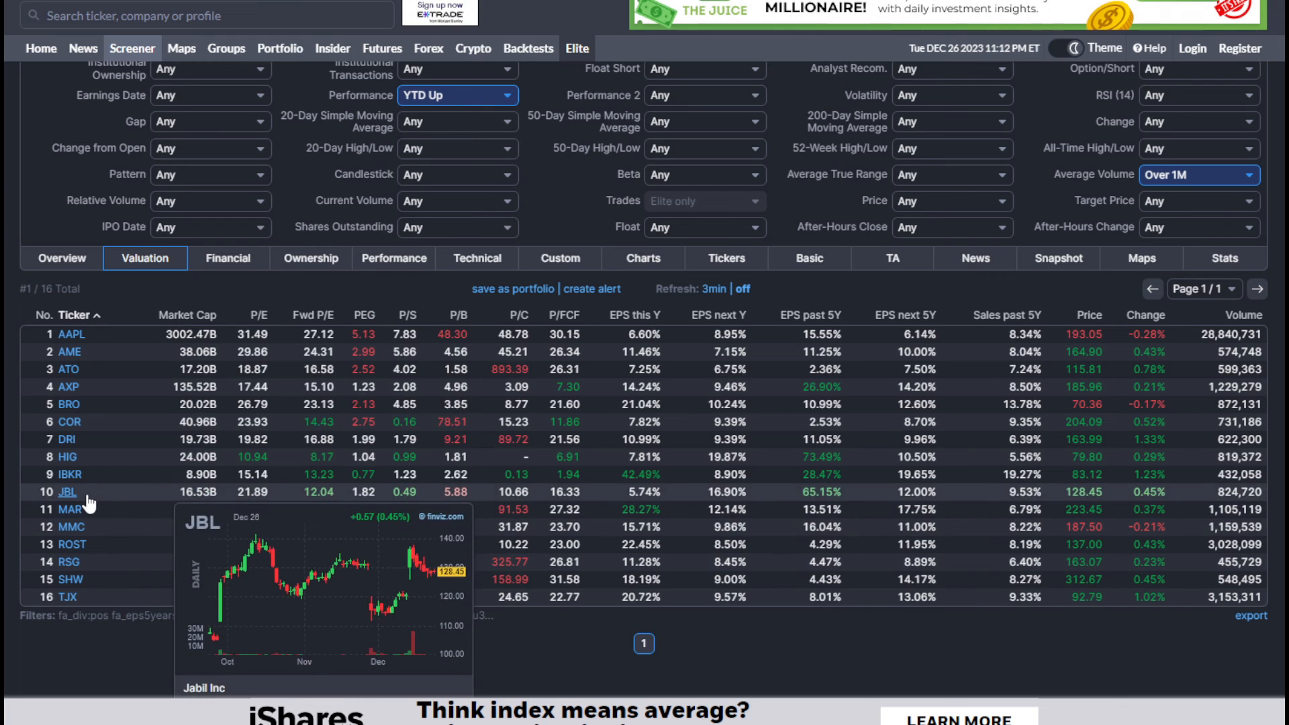
pyautogui.moveTo(92, 462)
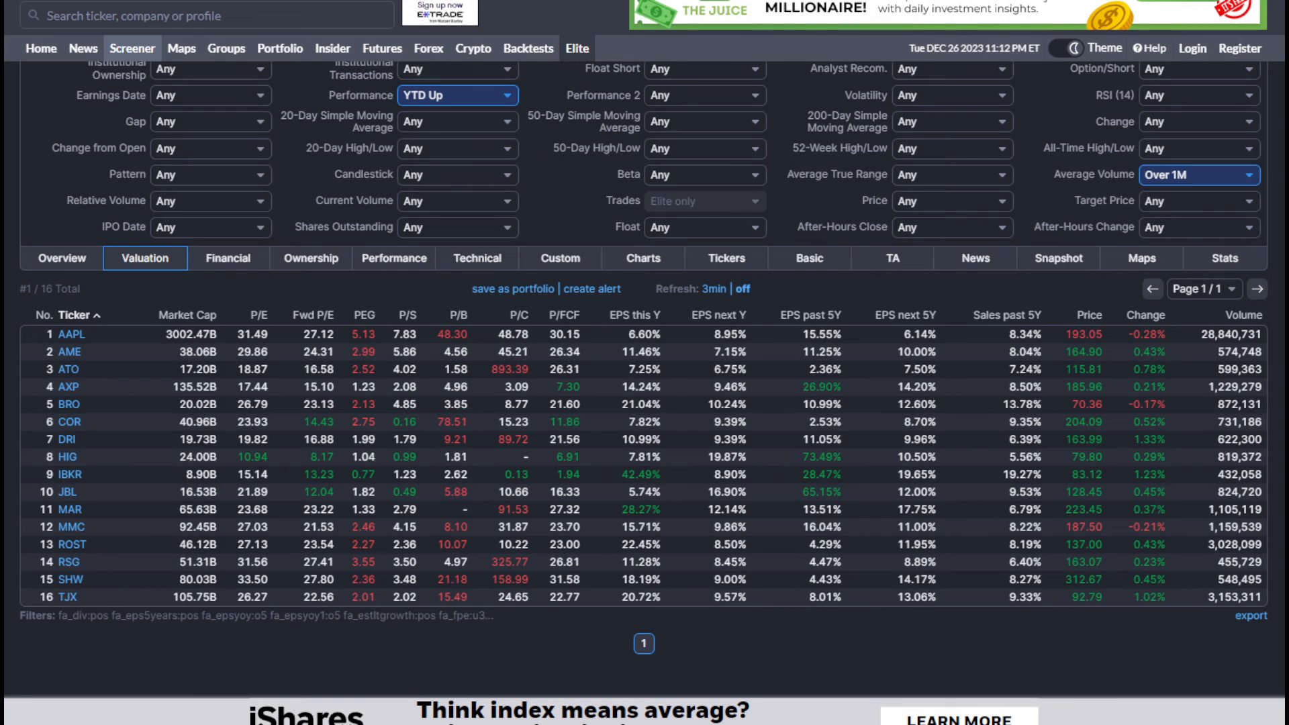
pyautogui.moveTo(83, 339)
# Step: Review the full set of active filters together with the valuation figures of the matching stocks
pyautogui.scroll(2, 645, 379)
pyautogui.scroll(-2, 644, 379)
pyautogui.scroll(-1, 645, 379)
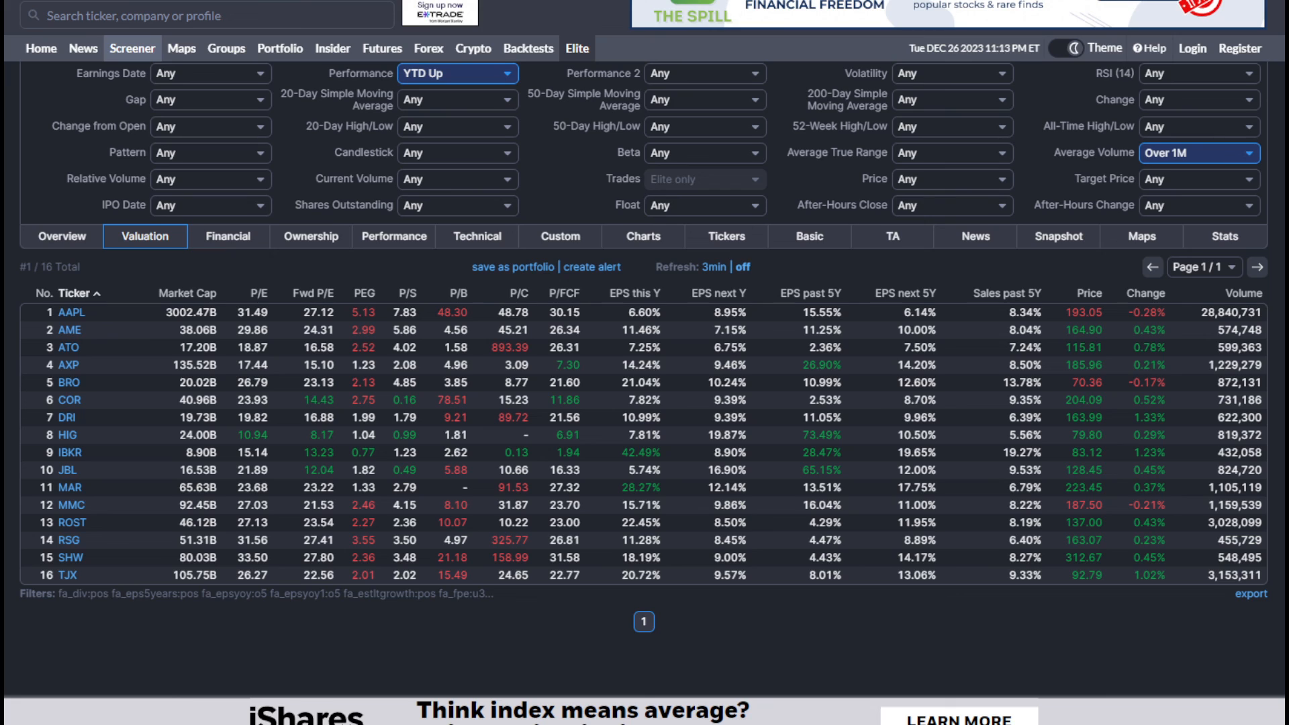
pyautogui.scroll(5, 645, 376)
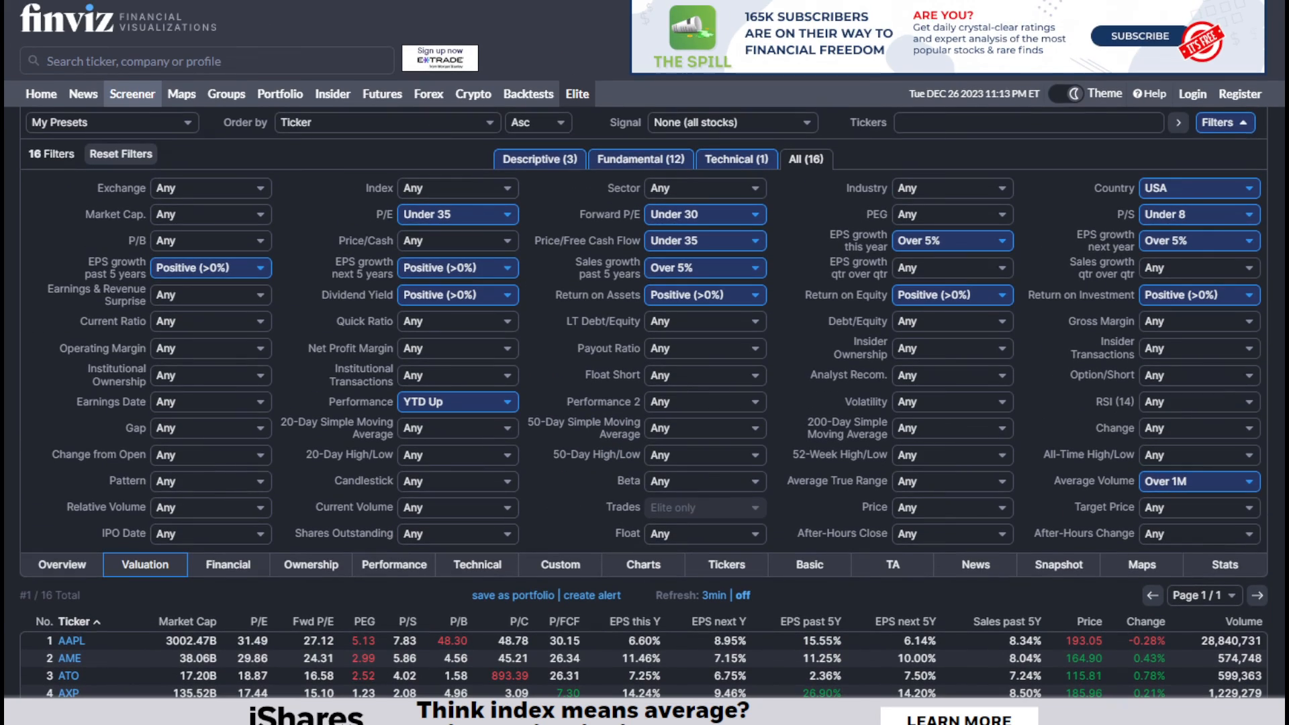
pyautogui.scroll(-1, 644, 376)
pyautogui.scroll(-4, 644, 376)
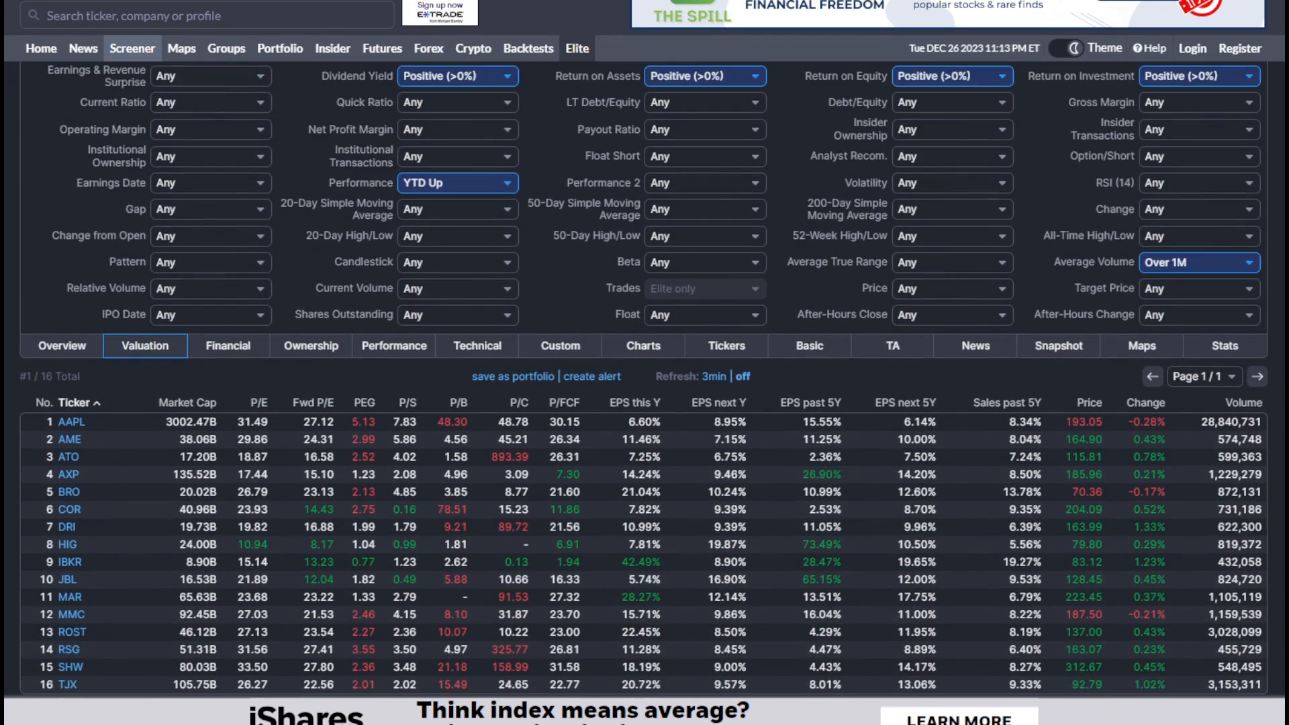
pyautogui.scroll(3, 645, 376)
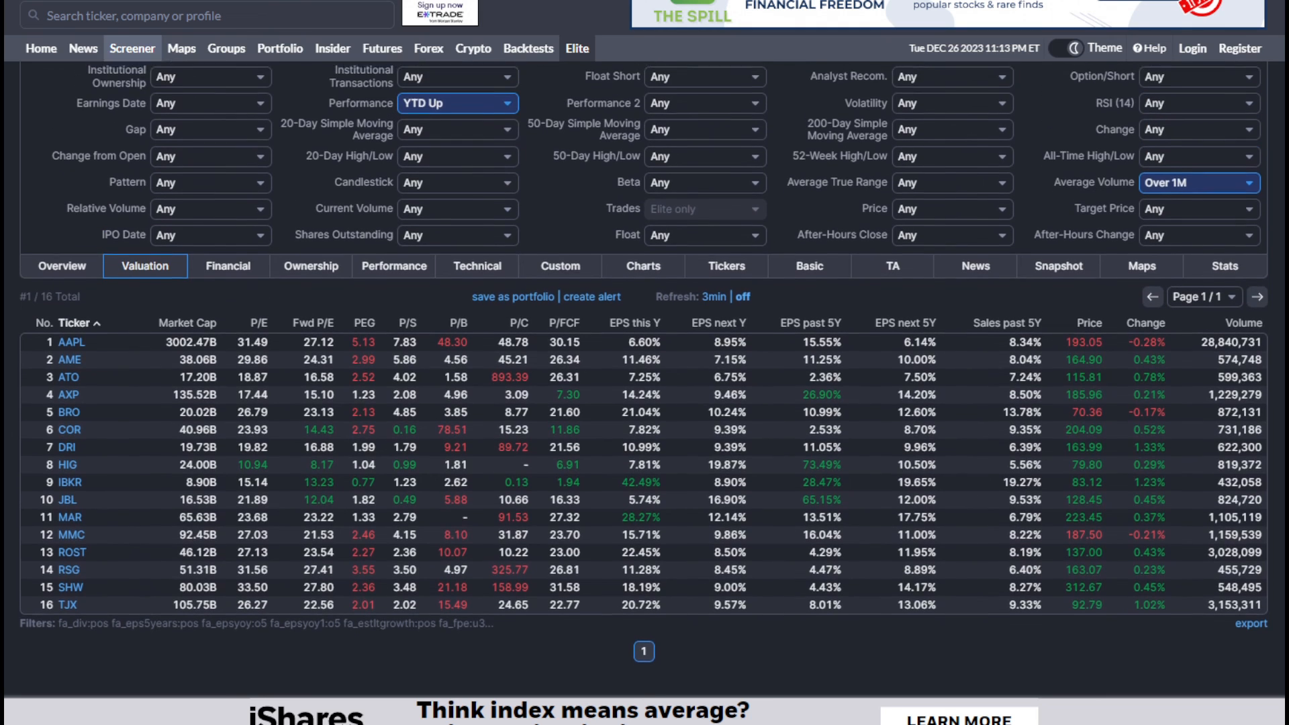
pyautogui.scroll(-2, 644, 376)
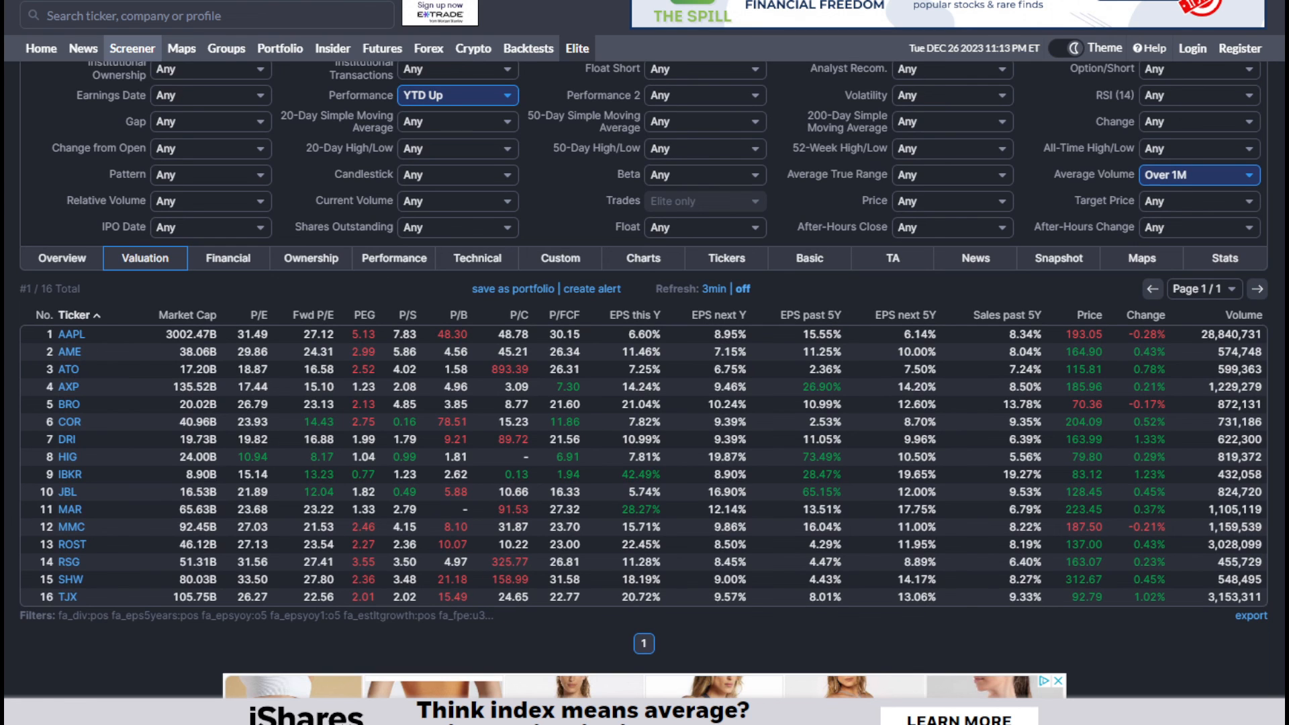
pyautogui.scroll(4, 645, 376)
pyautogui.scroll(-1, 645, 376)
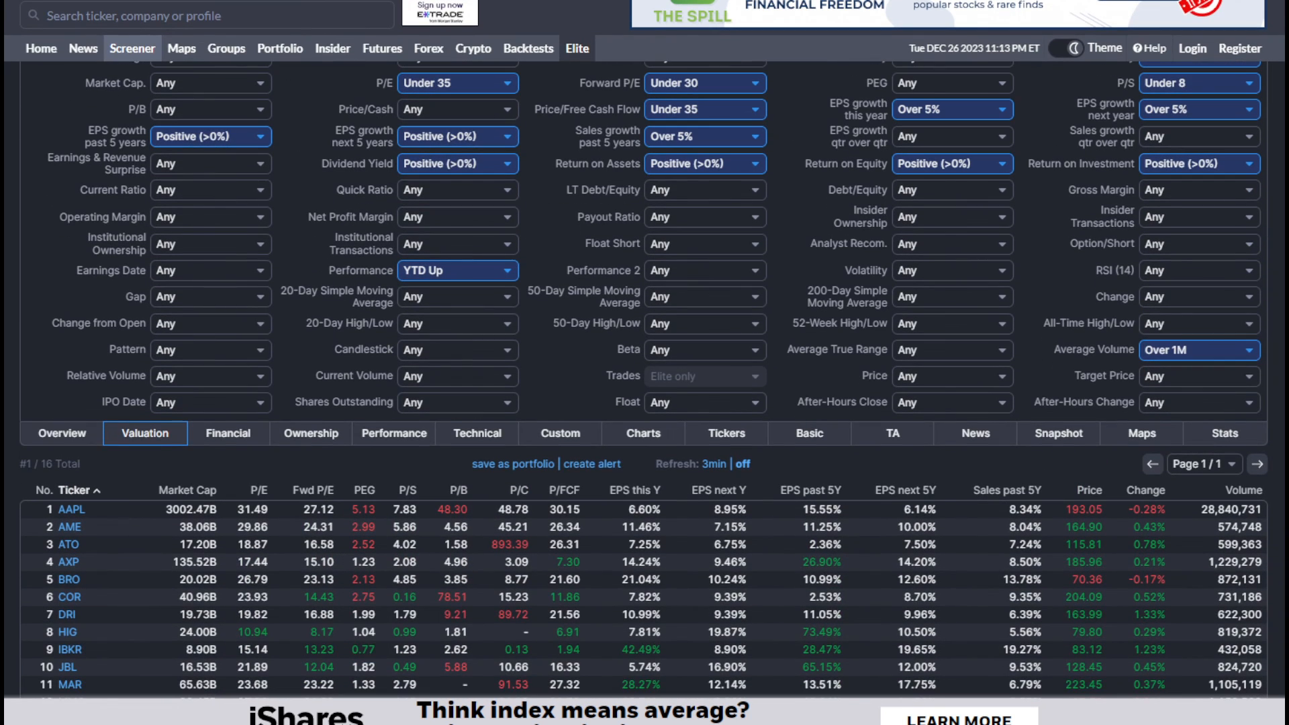